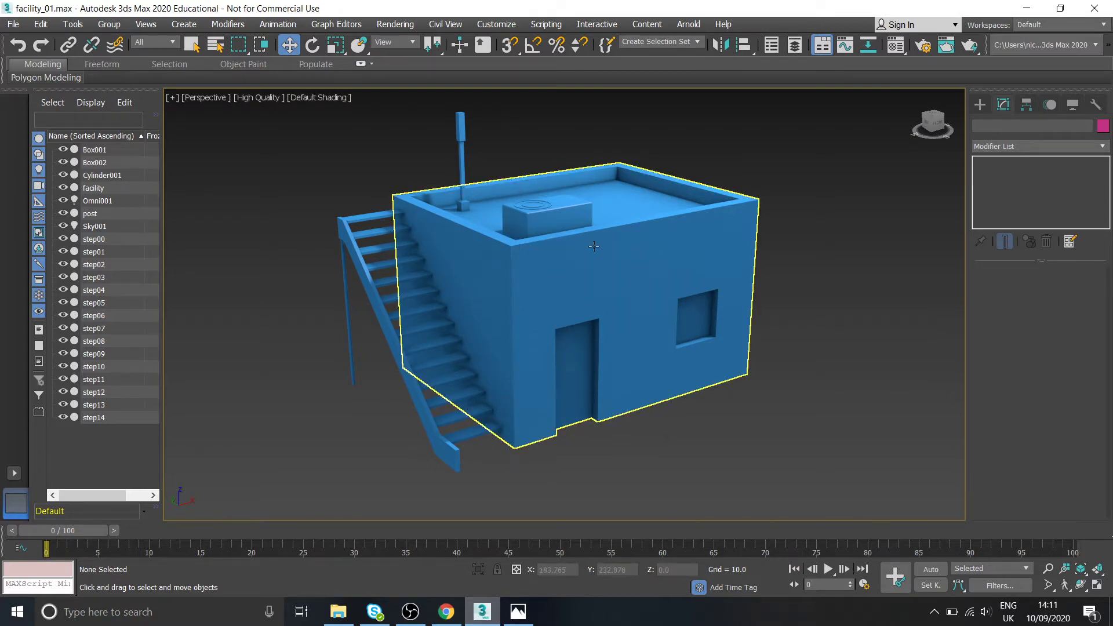
# - Switch the perspective view to Standard quality and display Edged Faces on the building model
pyautogui.keyDown('alt'); pyautogui.moveTo(568, 235); pyautogui.dragTo(608, 292, button='middle'); pyautogui.keyUp('alt')
pyautogui.scroll(3, 653, 269)
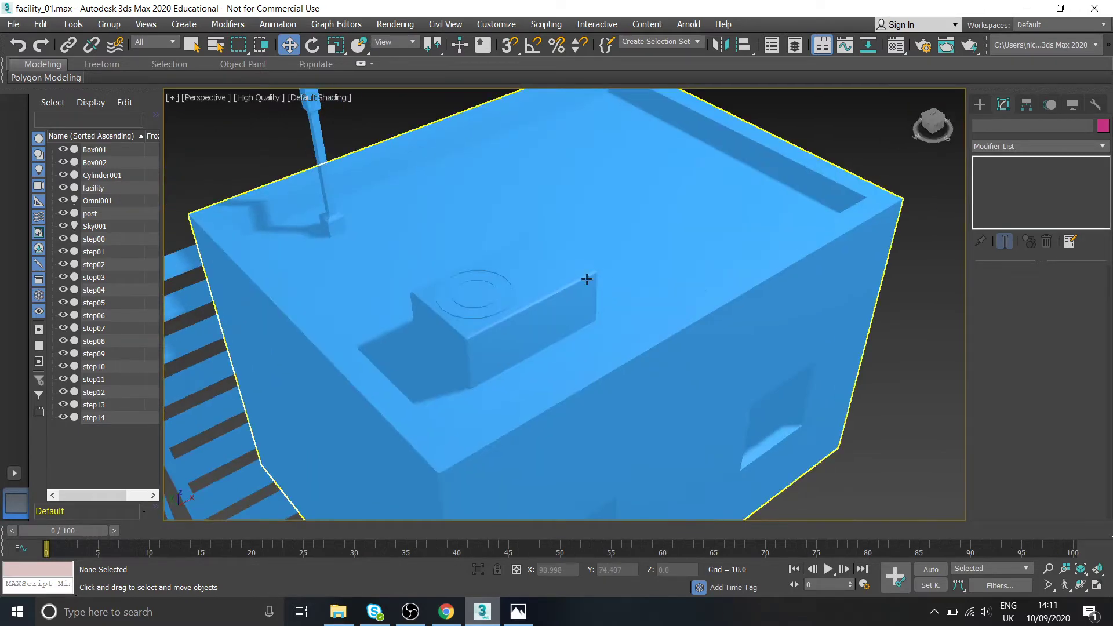
pyautogui.click(253, 97)
pyautogui.click(308, 142)
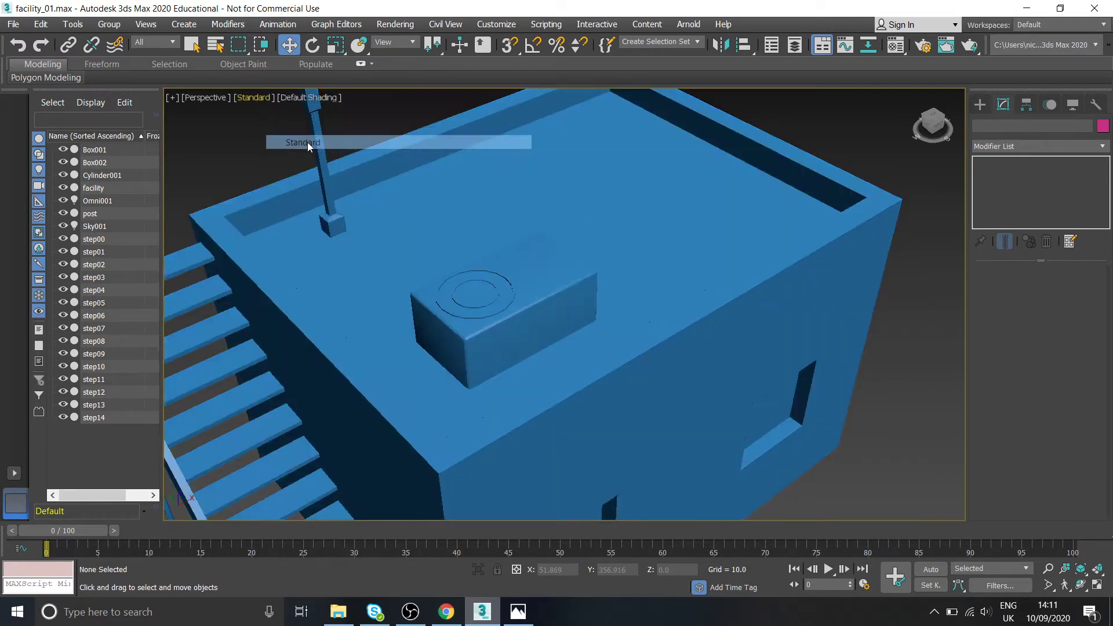
pyautogui.click(311, 101)
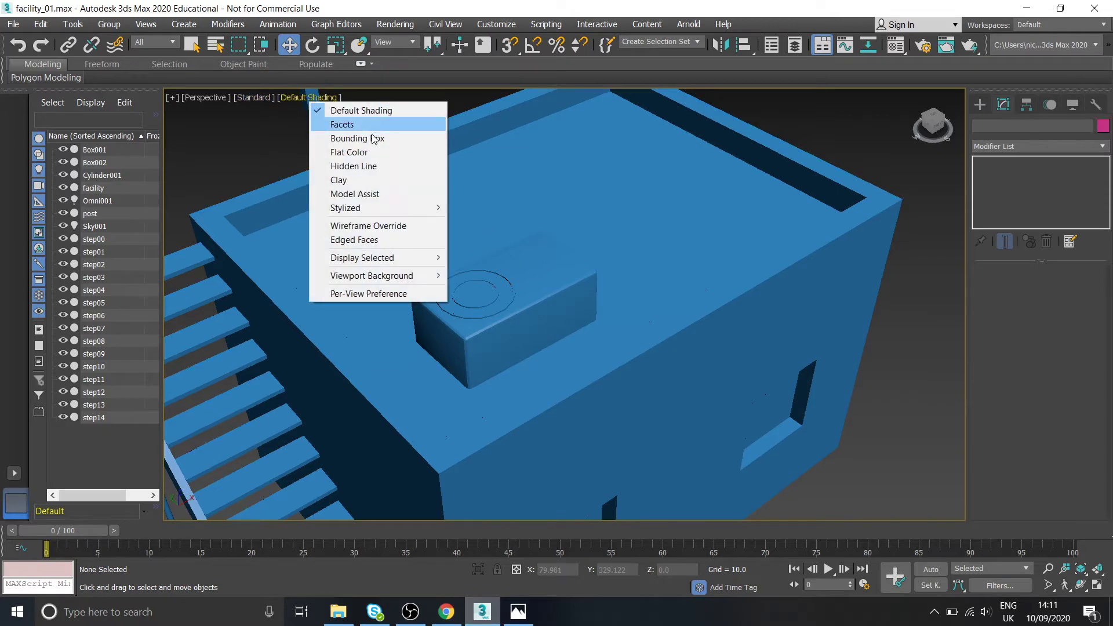
pyautogui.click(348, 236)
pyautogui.scroll(-3, 453, 258)
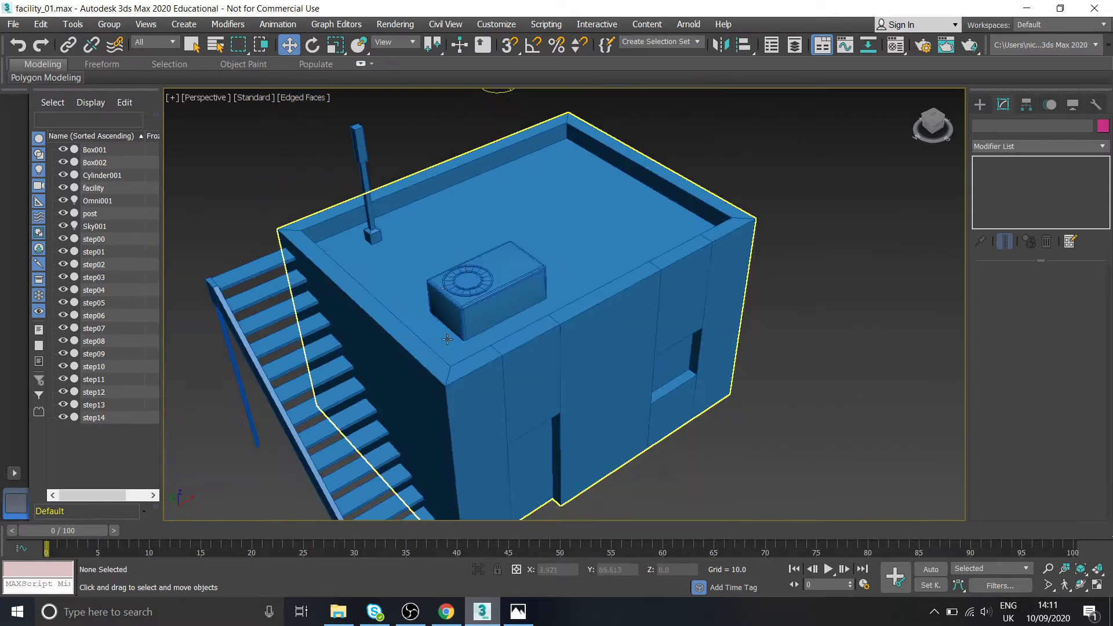
pyautogui.keyDown('alt'); pyautogui.moveTo(459, 313); pyautogui.dragTo(470, 334, button='middle'); pyautogui.keyUp('alt')
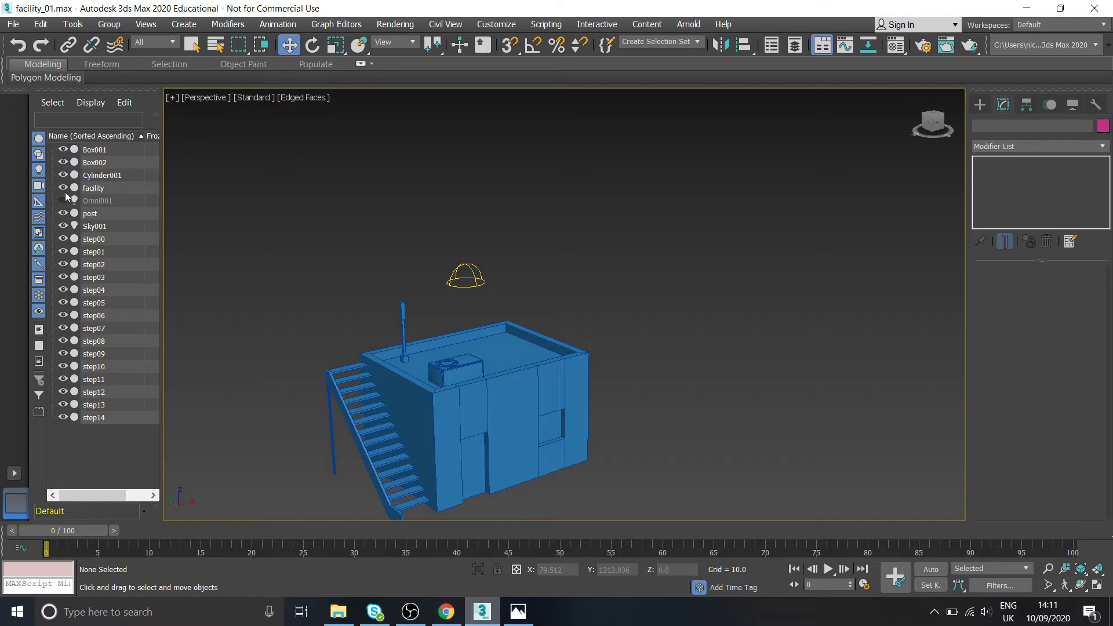
# - Hide the Sky001 light and frame the whole building in the perspective view
pyautogui.moveTo(511, 329); pyautogui.dragTo(531, 243, button='middle')
pyautogui.press('z')
pyautogui.moveTo(562, 278)
pyautogui.keyDown('alt'); pyautogui.mouseDown(button='middle')
pyautogui.moveTo(577, 307)
pyautogui.moveTo(566, 287)
pyautogui.mouseUp(button='middle'); pyautogui.keyUp('alt')
pyautogui.moveTo(566, 286)
pyautogui.mouseDown(button='middle')
pyautogui.moveTo(560, 261)
pyautogui.moveTo(475, 268)
pyautogui.moveTo(569, 279)
pyautogui.mouseUp(button='middle')
pyautogui.keyDown('alt'); pyautogui.moveTo(564, 235); pyautogui.dragTo(542, 235, button='middle'); pyautogui.keyUp('alt')
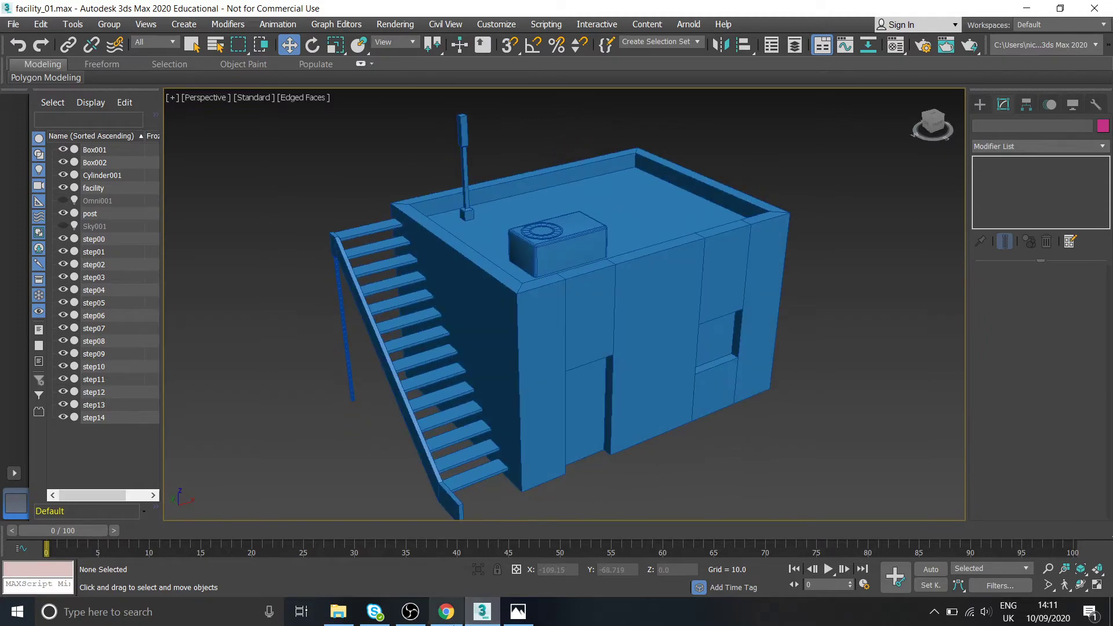
# - Examine the satellite dish on the roof in the facility.png reference image and return to the 3ds Max scene
pyautogui.click(515, 615)
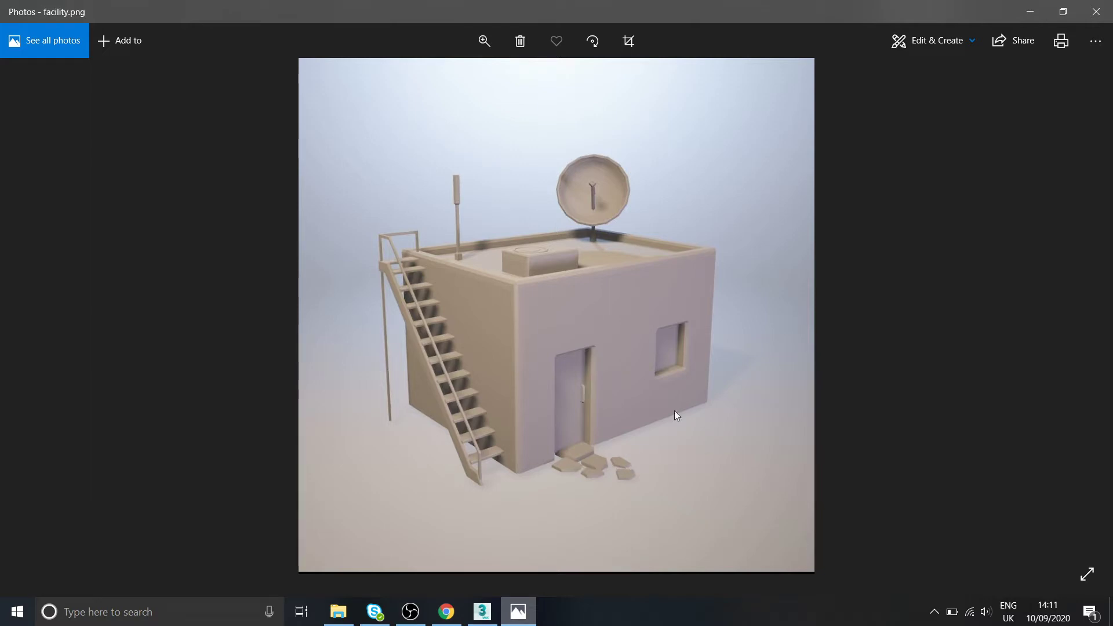
pyautogui.click(524, 617)
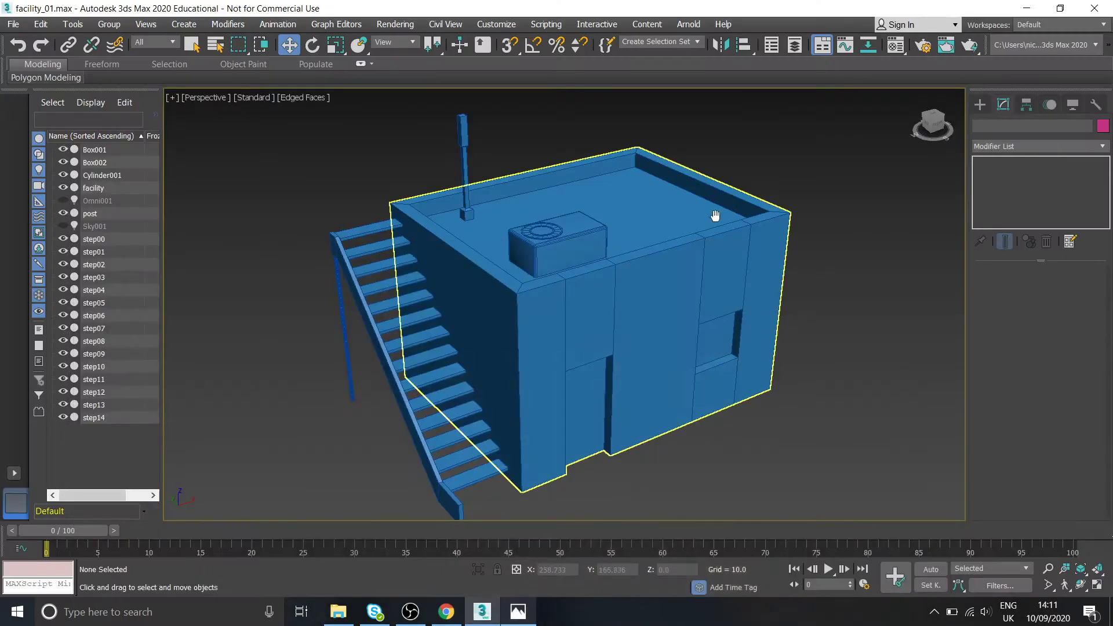
pyautogui.click(528, 612)
pyautogui.click(518, 612)
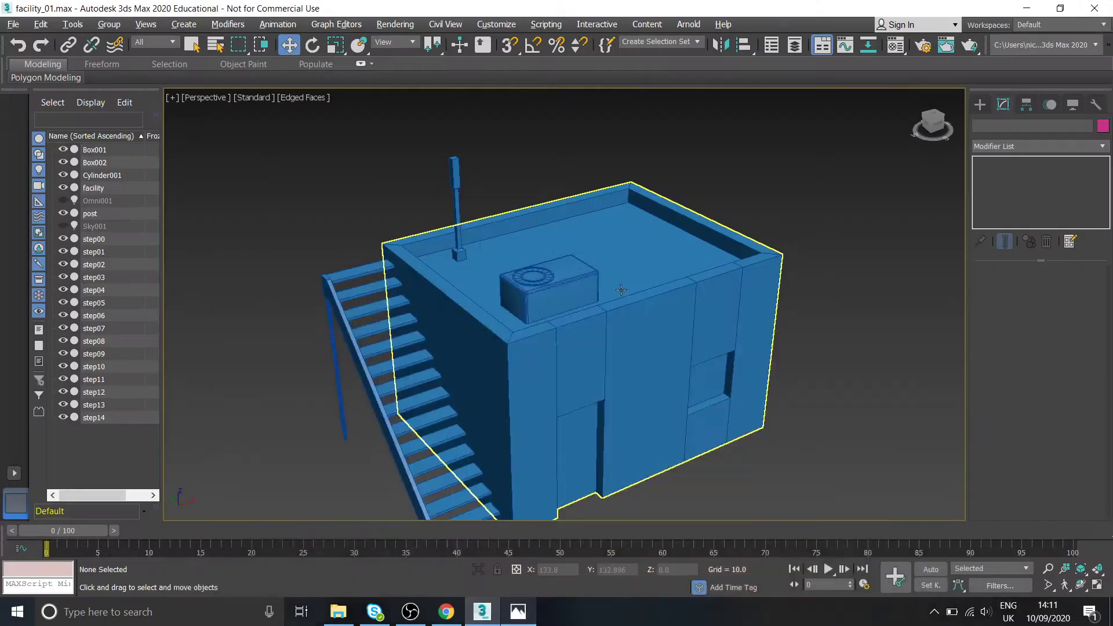
# - Create a 0.5 hemisphere sphere with AutoGrid on, radius about 25.8, at the far corner of the roof
pyautogui.click(979, 104)
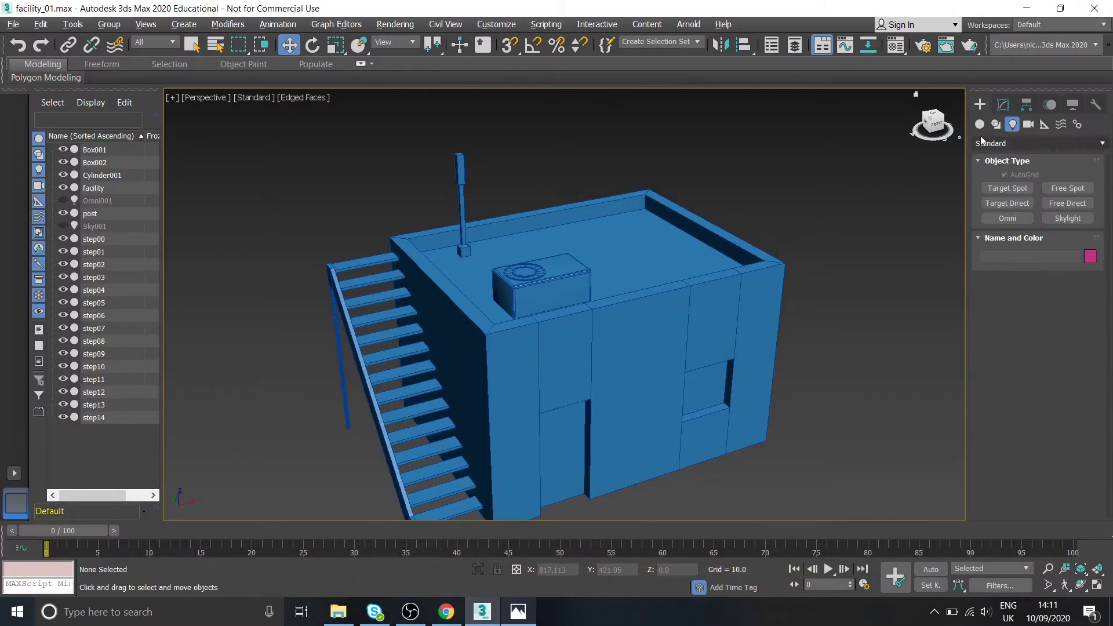
pyautogui.click(980, 125)
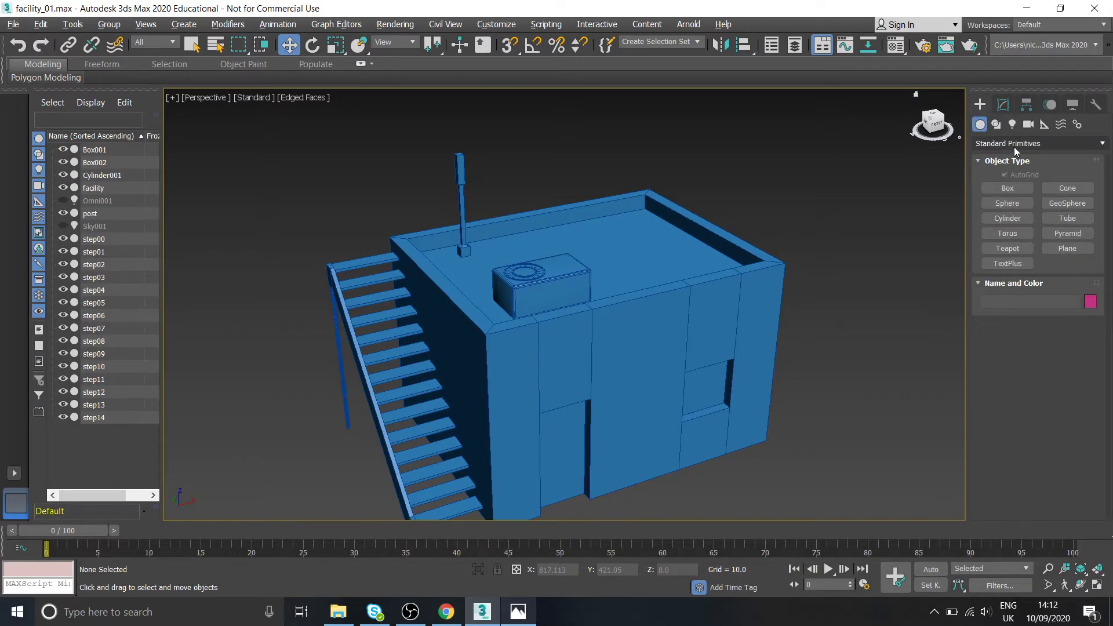
pyautogui.click(1007, 203)
pyautogui.keyDown('alt'); pyautogui.moveTo(820, 234); pyautogui.dragTo(543, 271, button='middle'); pyautogui.keyUp('alt')
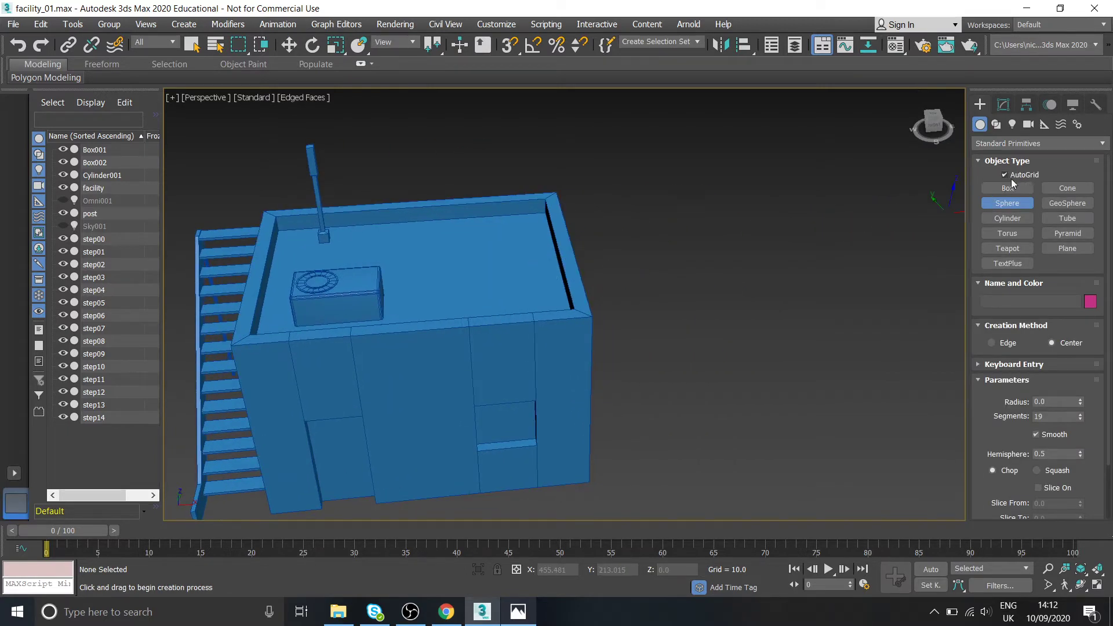
pyautogui.moveTo(515, 234); pyautogui.dragTo(540, 254)
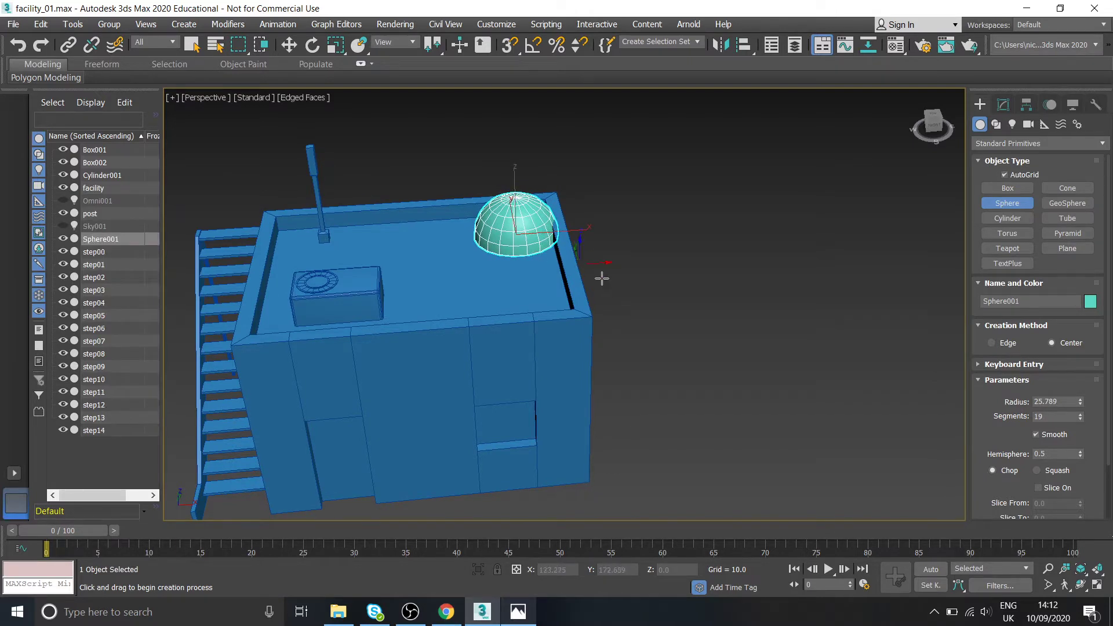
# - Move the hemisphere straight up above the roof to about Z 135.7
pyautogui.press('w')
pyautogui.scroll(3, 520, 196)
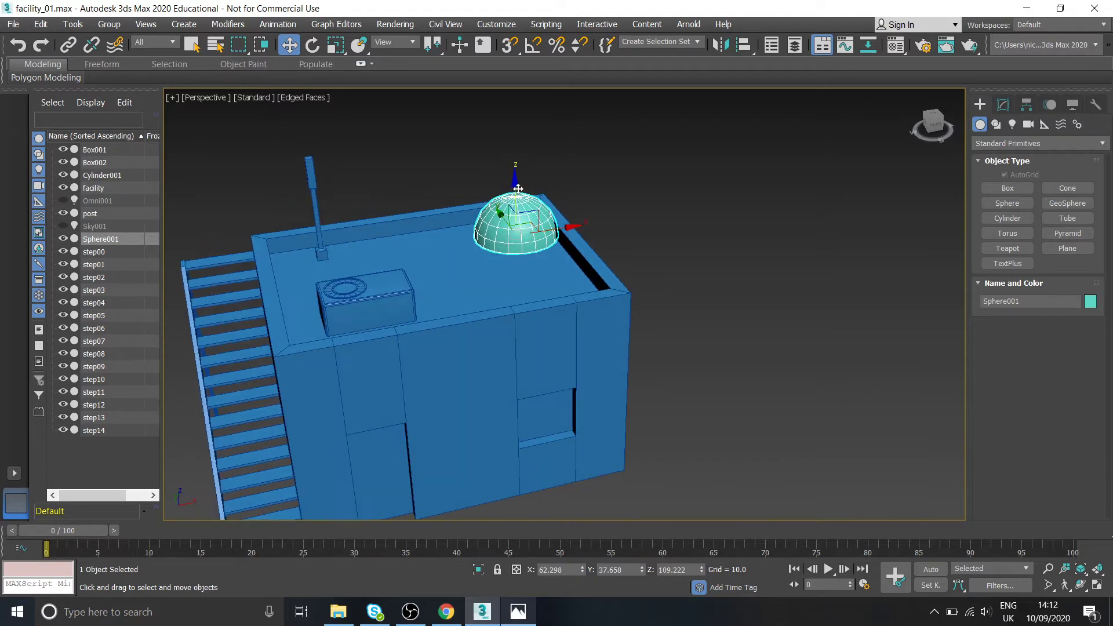
pyautogui.moveTo(517, 208); pyautogui.dragTo(516, 150)
pyautogui.moveTo(516, 186)
pyautogui.keyDown('alt'); pyautogui.mouseDown(button='middle')
pyautogui.moveTo(520, 137)
pyautogui.moveTo(528, 187)
pyautogui.mouseUp(button='middle'); pyautogui.keyUp('alt')
pyautogui.scroll(3, 528, 187)
# - Set the sphere's Hemisphere value to 0 and raise it to about Z 143.9
pyautogui.click(1005, 109)
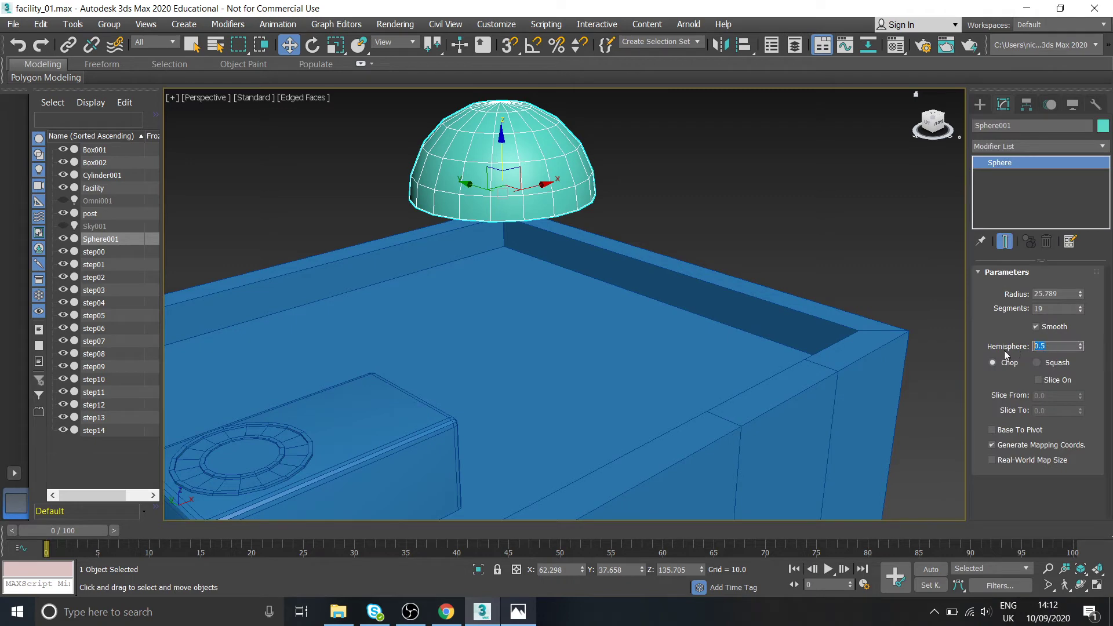
pyautogui.write('0')
pyautogui.press('Return')
pyautogui.keyDown('alt'); pyautogui.moveTo(685, 302); pyautogui.dragTo(519, 227, button='middle'); pyautogui.keyUp('alt')
pyautogui.moveTo(511, 159); pyautogui.dragTo(511, 130)
pyautogui.keyDown('alt'); pyautogui.moveTo(511, 132); pyautogui.dragTo(545, 293, button='middle'); pyautogui.keyUp('alt')
# - Check the dish in the reference image and set the sphere's segments to 30
pyautogui.click(521, 615)
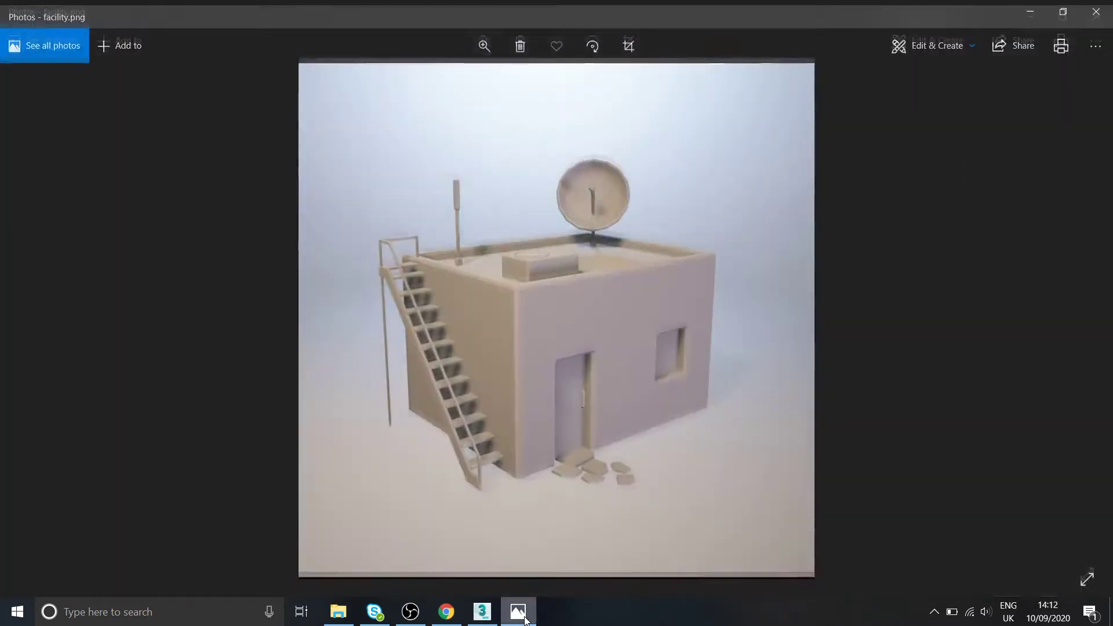
pyautogui.click(520, 615)
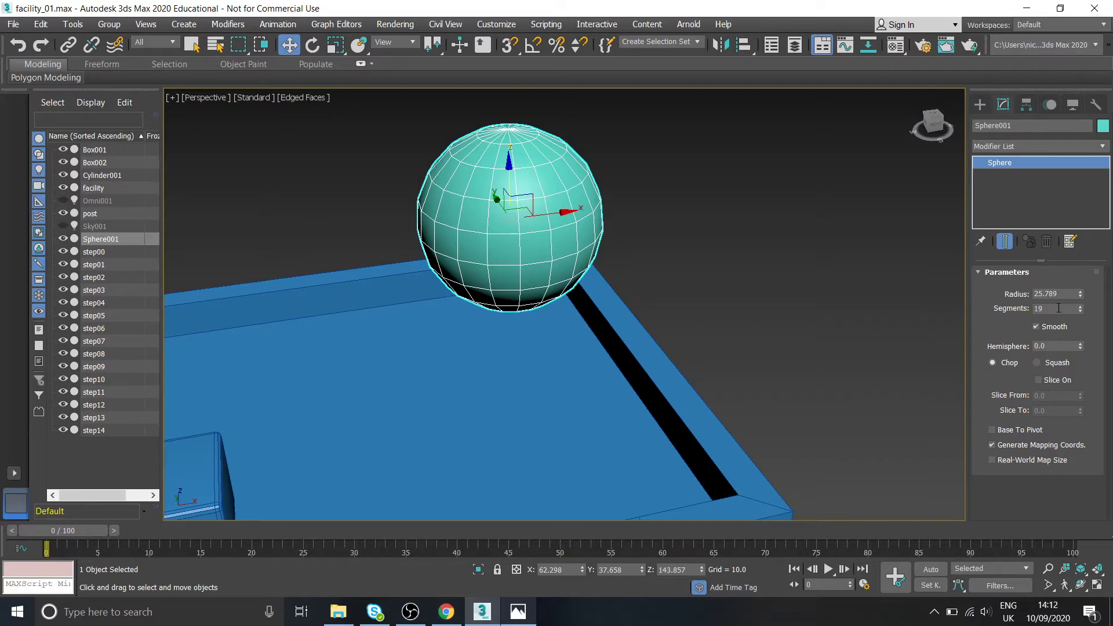
pyautogui.moveTo(1081, 307); pyautogui.dragTo(1081, 306)
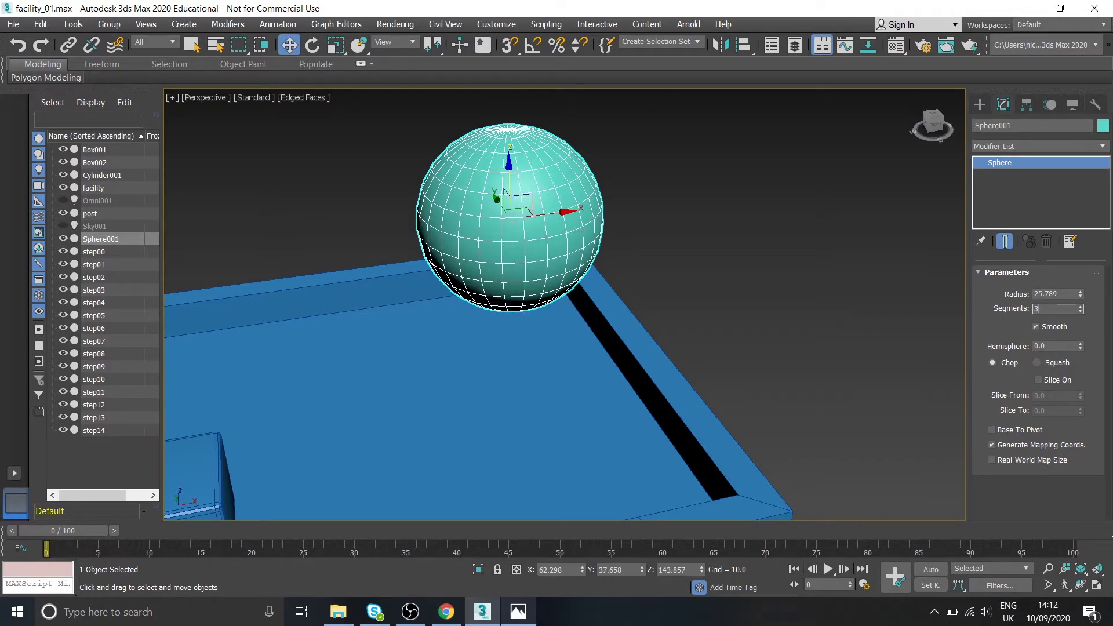
pyautogui.write('30')
pyautogui.press('Return')
pyautogui.keyDown('alt'); pyautogui.moveTo(632, 232); pyautogui.dragTo(645, 230, button='middle'); pyautogui.keyUp('alt')
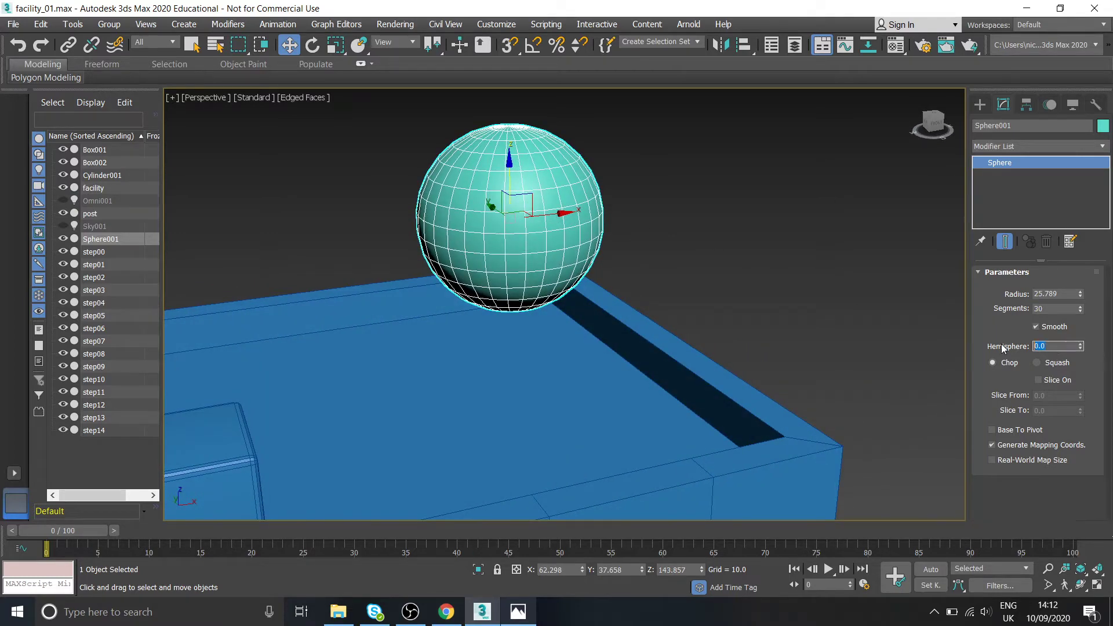
# - Set the sphere's Hemisphere value to 0.5 and compare the shape with the dish in the reference image
pyautogui.press('Return')
pyautogui.keyDown('alt'); pyautogui.moveTo(518, 225); pyautogui.dragTo(525, 174, button='middle'); pyautogui.keyUp('alt')
pyautogui.click(518, 612)
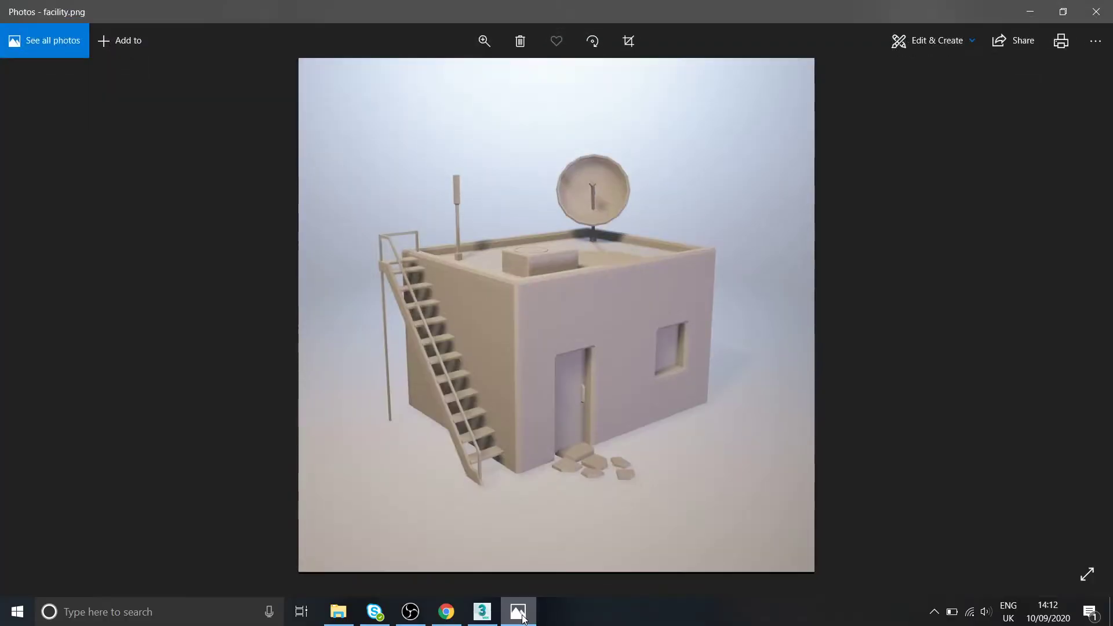
pyautogui.click(518, 611)
pyautogui.keyDown('alt'); pyautogui.moveTo(521, 441); pyautogui.dragTo(612, 311, button='middle'); pyautogui.keyUp('alt')
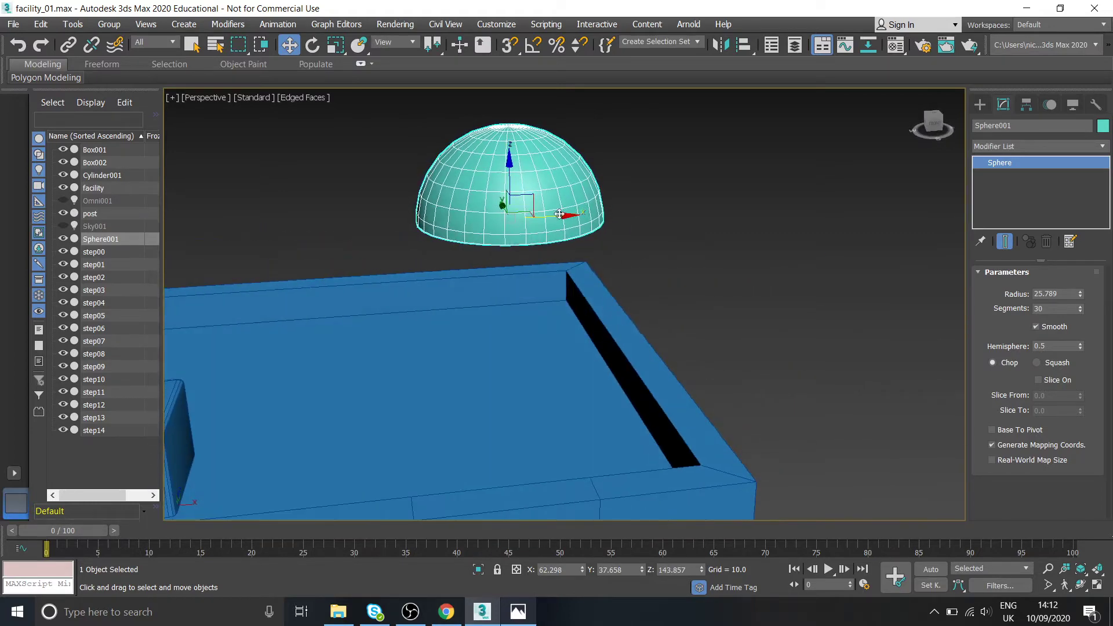
# - Convert the hemisphere to an Editable Poly
pyautogui.keyDown('alt'); pyautogui.moveTo(510, 206); pyautogui.dragTo(538, 198, button='middle'); pyautogui.keyUp('alt')
pyautogui.rightClick(539, 198)
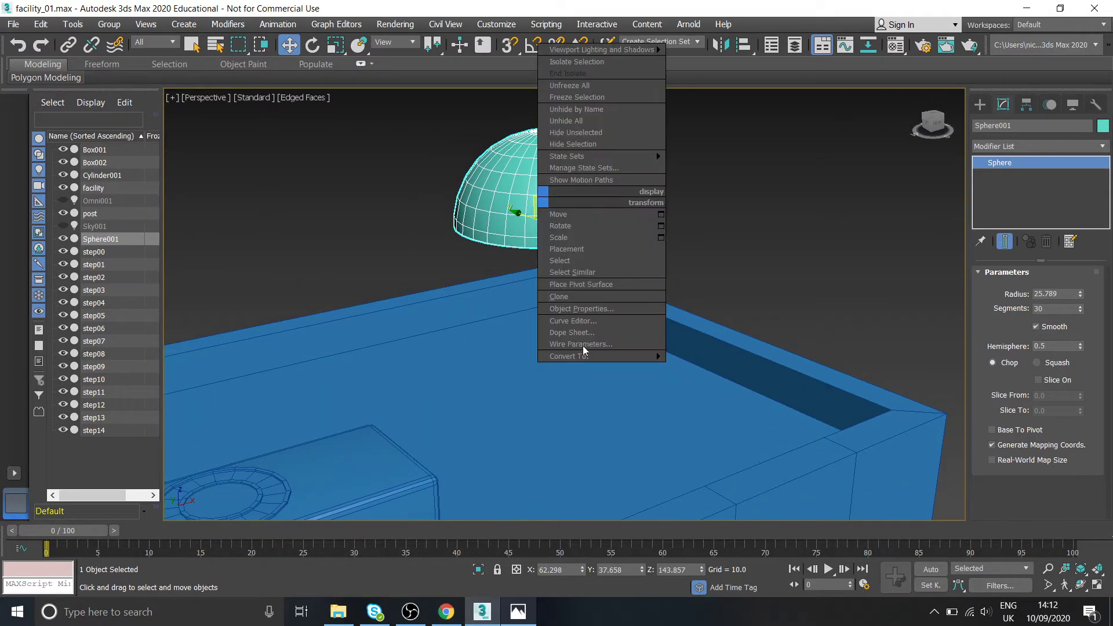
pyautogui.moveTo(569, 357)
pyautogui.click(718, 367)
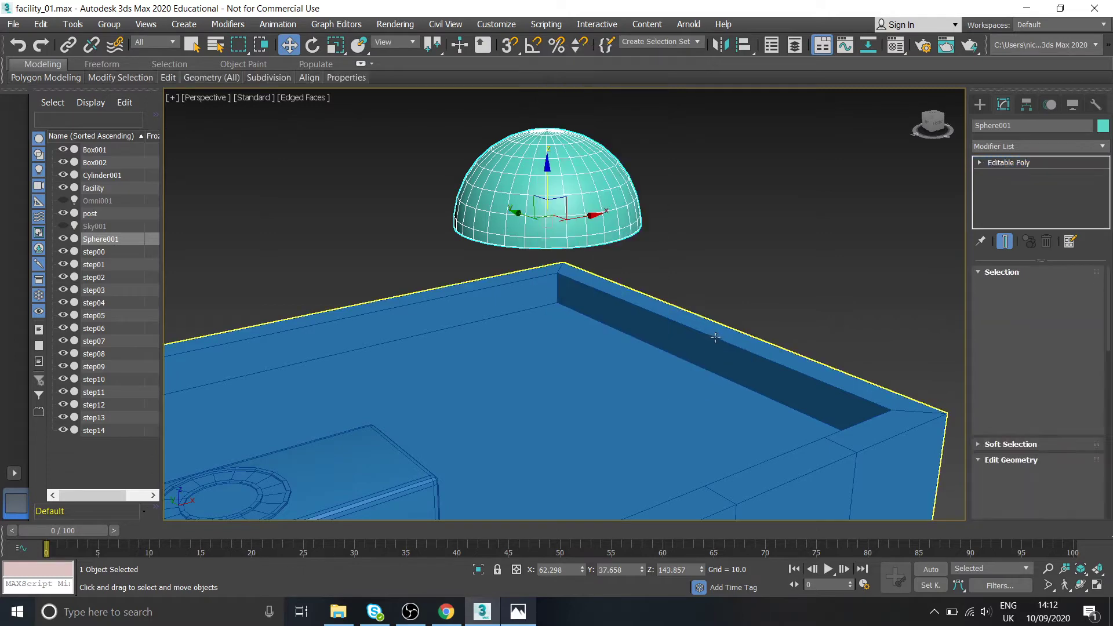
# - Rotate the hemisphere about 89° around Y onto its side, then turn and tilt its flat face towards the front of the building
pyautogui.keyDown('alt'); pyautogui.moveTo(710, 365); pyautogui.dragTo(575, 277, button='middle'); pyautogui.keyUp('alt')
pyautogui.press('e')
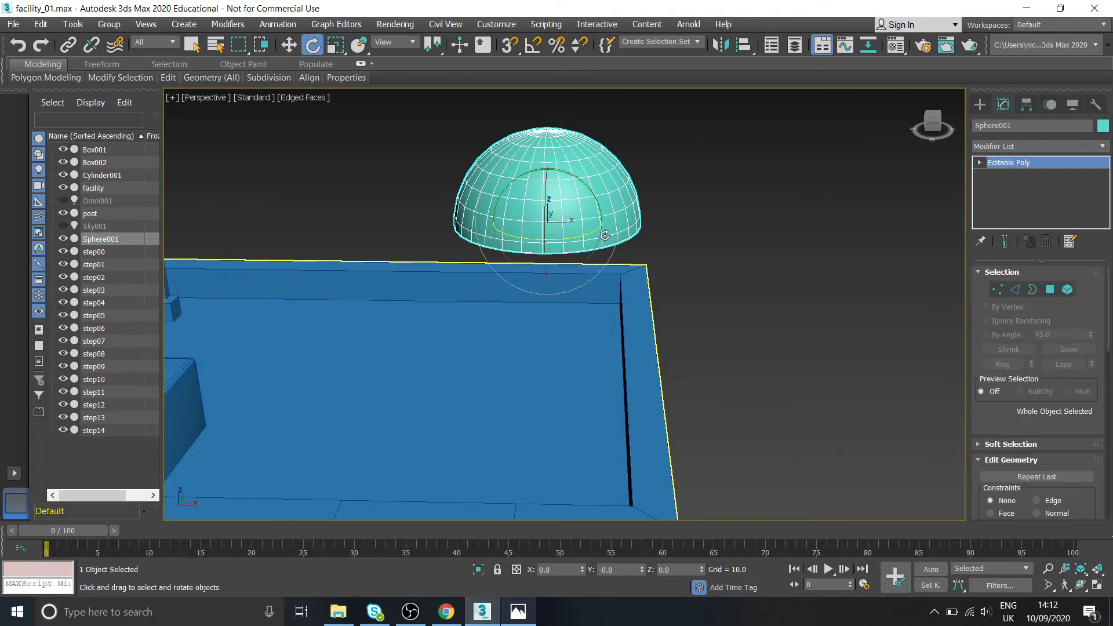
pyautogui.keyDown('alt'); pyautogui.moveTo(536, 194); pyautogui.dragTo(566, 237, button='middle'); pyautogui.keyUp('alt')
pyautogui.moveTo(521, 180); pyautogui.dragTo(632, 173)
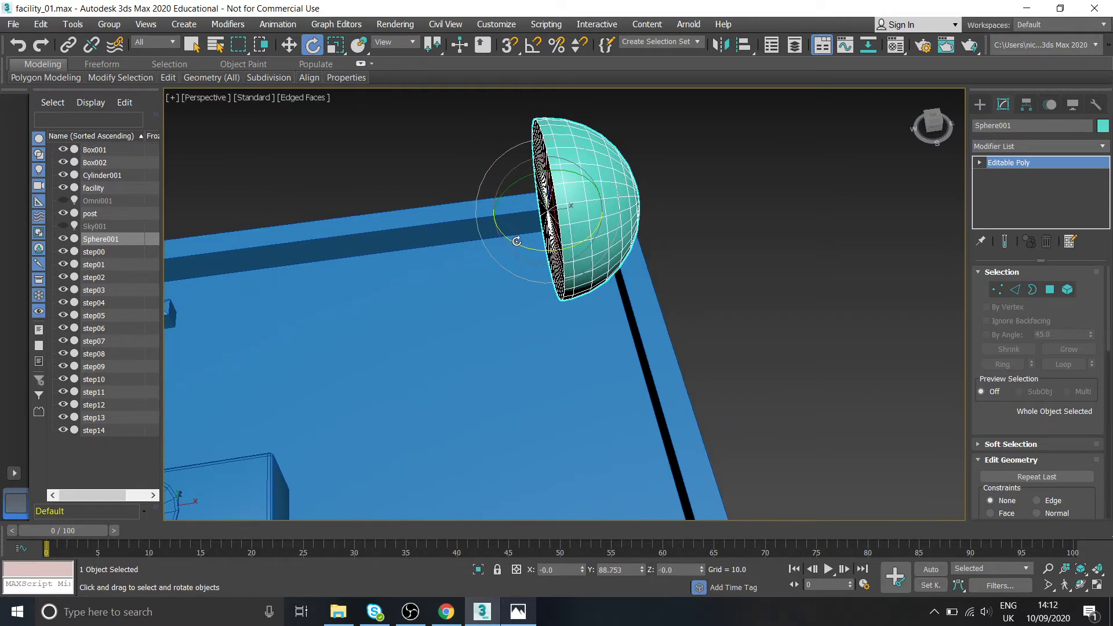
pyautogui.moveTo(519, 239); pyautogui.dragTo(603, 252)
pyautogui.keyDown('alt'); pyautogui.moveTo(583, 261); pyautogui.dragTo(510, 183, button='middle'); pyautogui.keyUp('alt')
pyautogui.moveTo(494, 158); pyautogui.dragTo(529, 172)
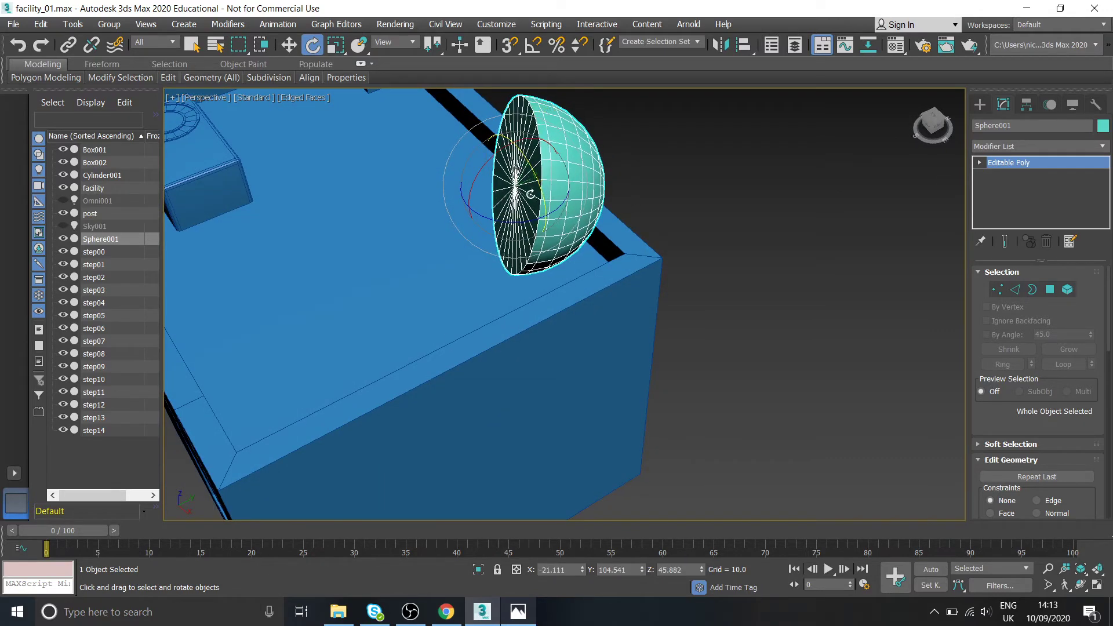
# - In the Top view, move the dish inward from the roof corner to about X 48.6, Y 26.1
pyautogui.press('w')
pyautogui.keyDown('alt'); pyautogui.moveTo(529, 172); pyautogui.dragTo(701, 375, button='middle'); pyautogui.keyUp('alt')
pyautogui.click(1095, 584)
pyautogui.middleClick(313, 197)
pyautogui.scroll(-3, 361, 204)
pyautogui.moveTo(371, 215)
pyautogui.mouseDown(button='middle')
pyautogui.moveTo(392, 211)
pyautogui.moveTo(355, 212)
pyautogui.mouseUp(button='middle')
pyautogui.moveTo(485, 196); pyautogui.dragTo(476, 207)
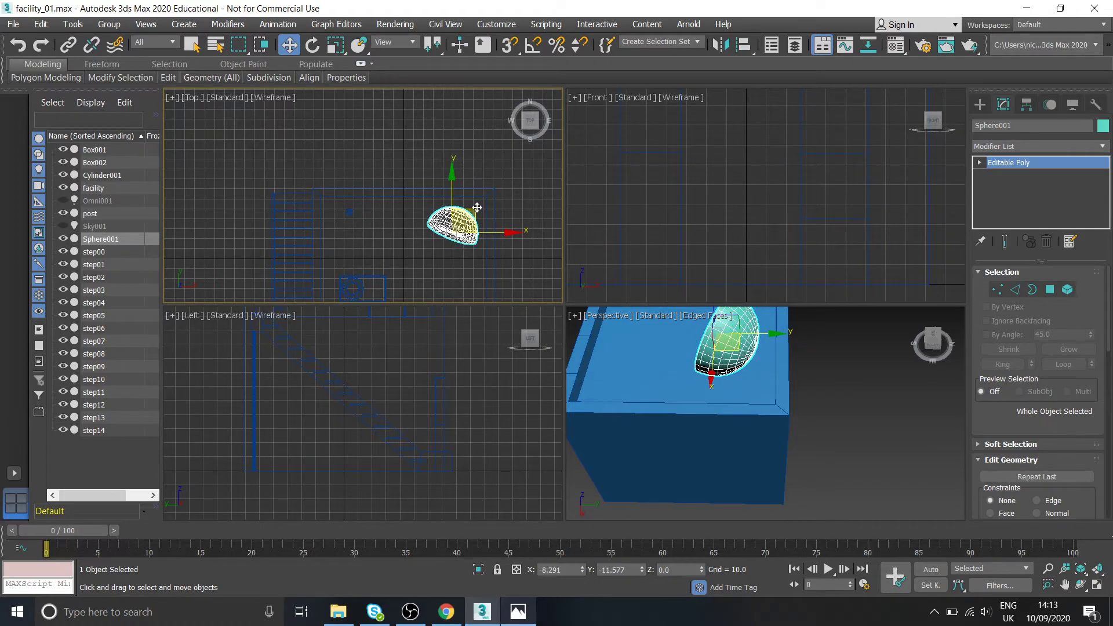
# - Return to the maximised perspective view and raise the dish above the roof to about Z 153.6
pyautogui.rightClick(879, 446)
pyautogui.click(1097, 586)
pyautogui.keyDown('alt'); pyautogui.moveTo(517, 323); pyautogui.dragTo(650, 276, button='middle'); pyautogui.keyUp('alt')
pyautogui.scroll(-4, 651, 276)
pyautogui.moveTo(595, 252); pyautogui.dragTo(612, 253, button='middle')
pyautogui.moveTo(602, 183); pyautogui.dragTo(603, 170)
pyautogui.keyDown('alt'); pyautogui.moveTo(606, 174); pyautogui.dragTo(739, 236, button='middle'); pyautogui.keyUp('alt')
pyautogui.scroll(3, 698, 194)
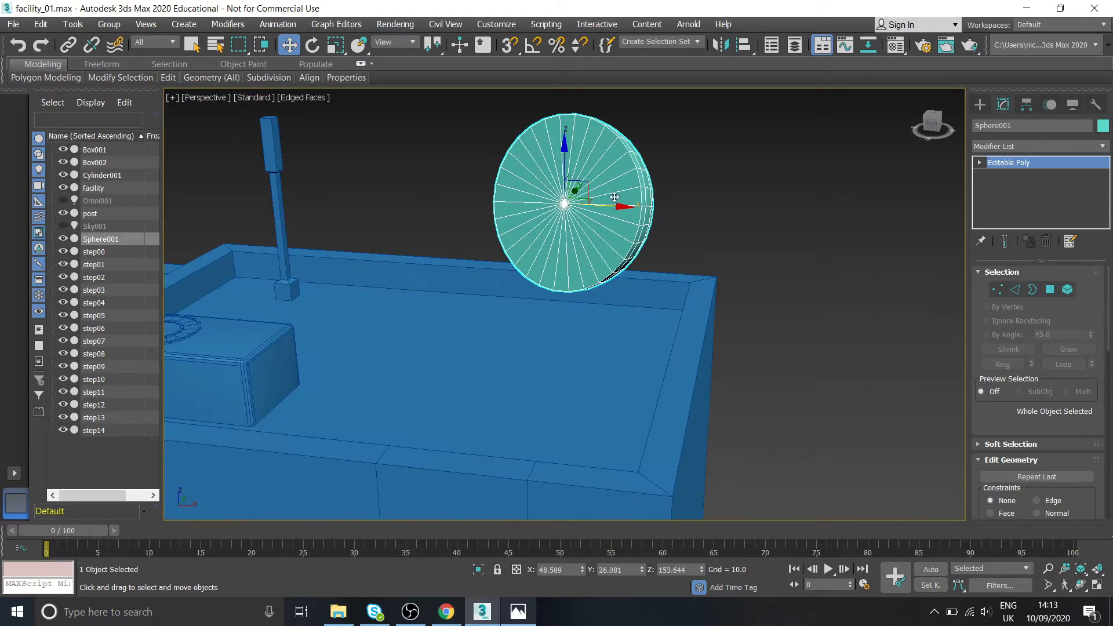
# - At polygon level, select nine adjacent wedges on one side of the dish's flat cap and delete them
pyautogui.click(979, 163)
pyautogui.click(1007, 211)
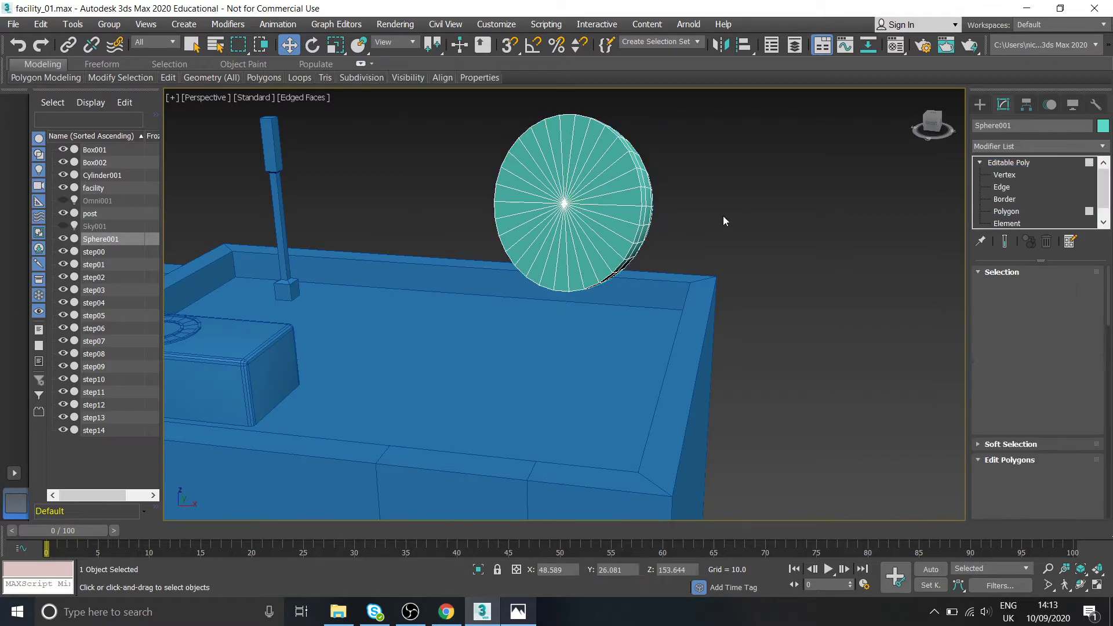
pyautogui.click(580, 145)
pyautogui.scroll(3, 589, 183)
pyautogui.keyDown('ctrl'); pyautogui.click(612, 150); pyautogui.keyUp('ctrl')
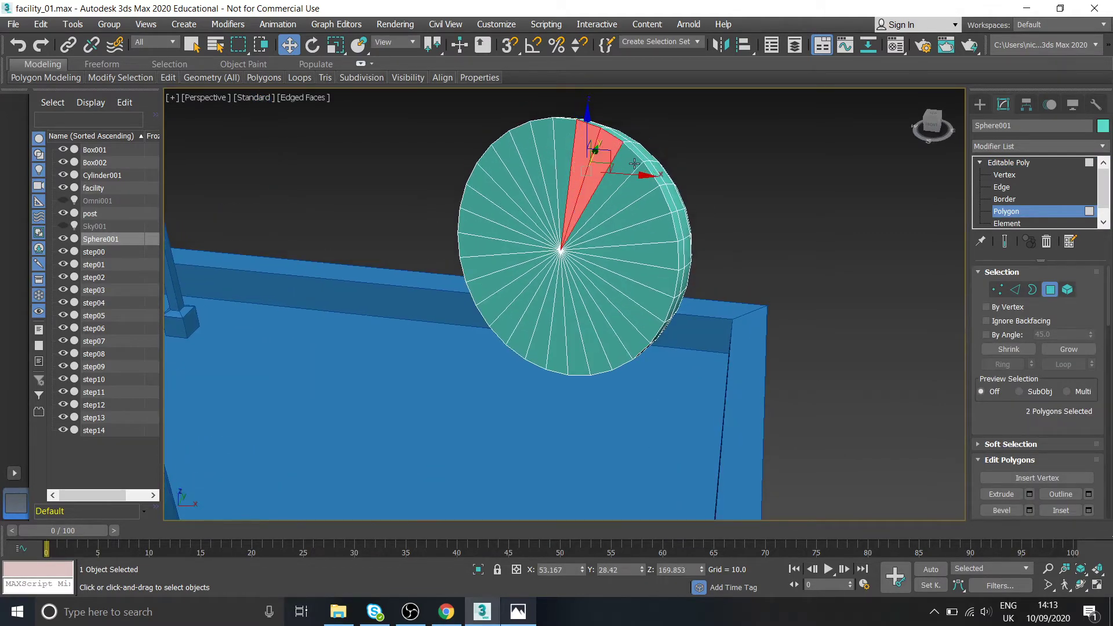
pyautogui.keyDown('ctrl'); pyautogui.click(634, 165); pyautogui.keyUp('ctrl')
pyautogui.keyDown('ctrl'); pyautogui.click(632, 187); pyautogui.keyUp('ctrl')
pyautogui.keyDown('ctrl'); pyautogui.click(641, 209); pyautogui.keyUp('ctrl')
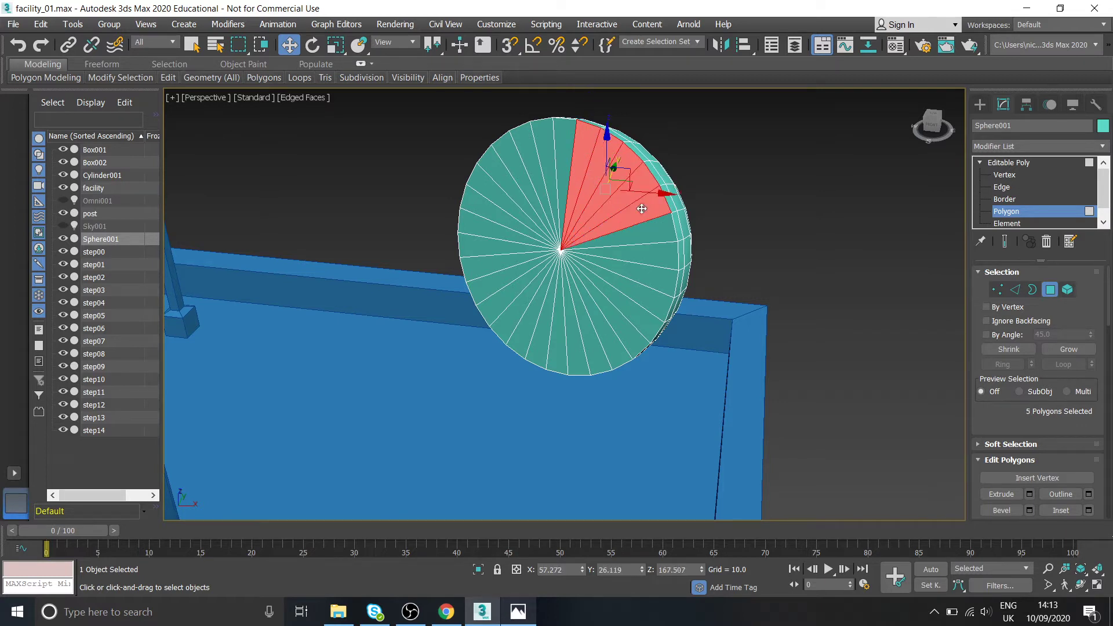
pyautogui.keyDown('ctrl'); pyautogui.click(652, 239); pyautogui.keyUp('ctrl')
pyautogui.keyDown('ctrl'); pyautogui.click(649, 255); pyautogui.keyUp('ctrl')
pyautogui.keyDown('ctrl'); pyautogui.click(646, 279); pyautogui.keyUp('ctrl')
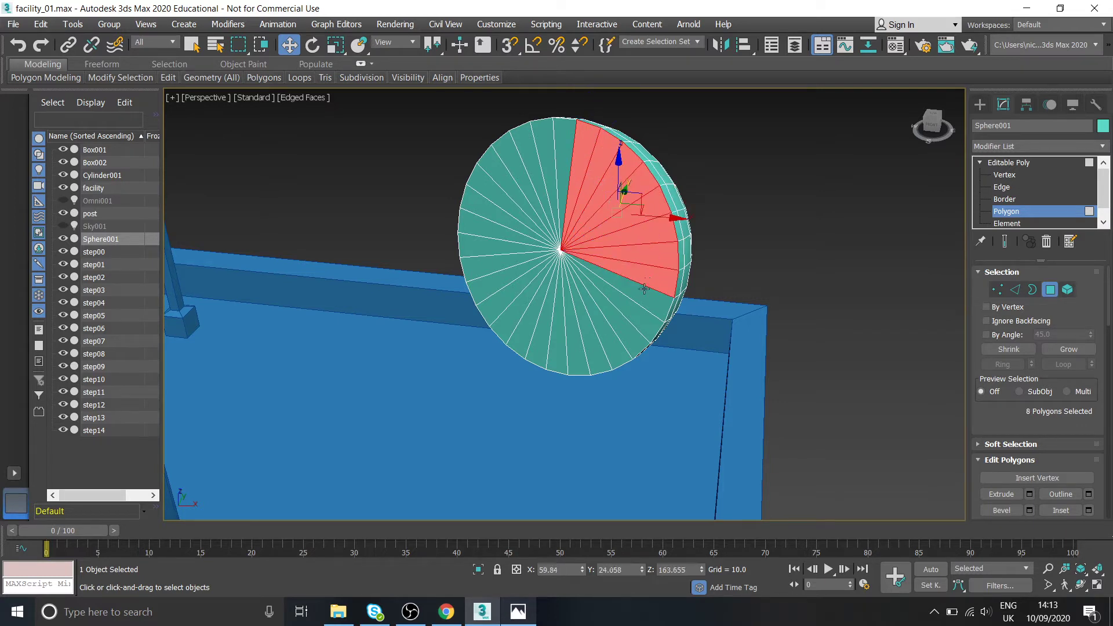
pyautogui.keyDown('ctrl'); pyautogui.click(655, 300); pyautogui.keyUp('ctrl')
pyautogui.press('Delete')
pyautogui.keyDown('ctrl'); pyautogui.click(626, 302); pyautogui.keyUp('ctrl')
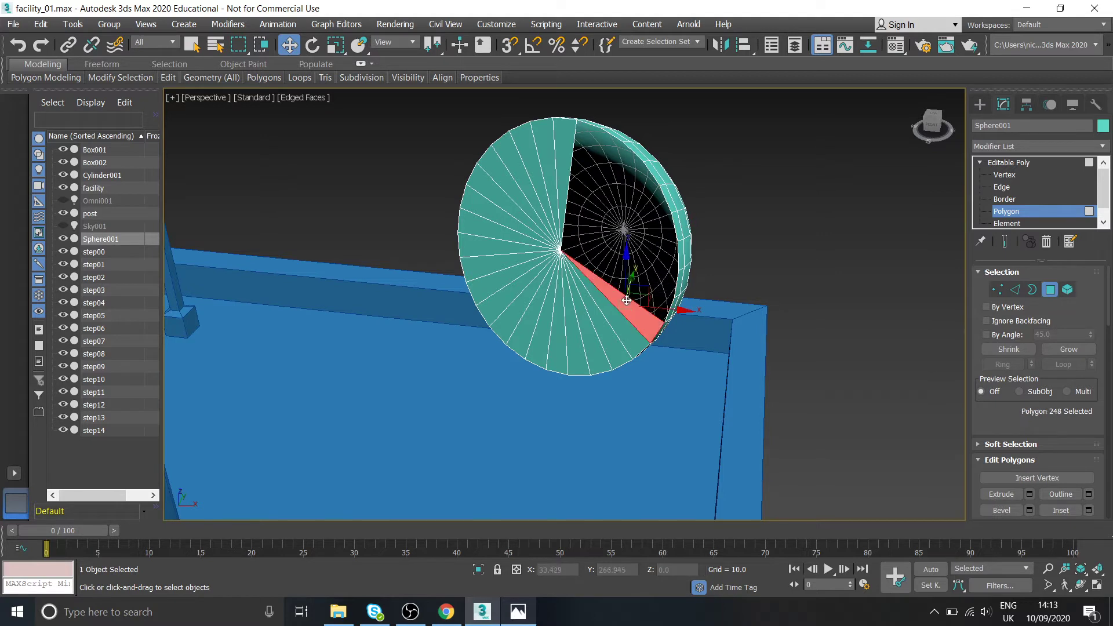
pyautogui.keyDown('ctrl'); pyautogui.click(621, 320); pyautogui.keyUp('ctrl')
pyautogui.keyDown('ctrl'); pyautogui.click(608, 333); pyautogui.keyUp('ctrl')
pyautogui.keyDown('ctrl'); pyautogui.click(592, 336); pyautogui.keyUp('ctrl')
pyautogui.keyDown('ctrl'); pyautogui.click(576, 340); pyautogui.keyUp('ctrl')
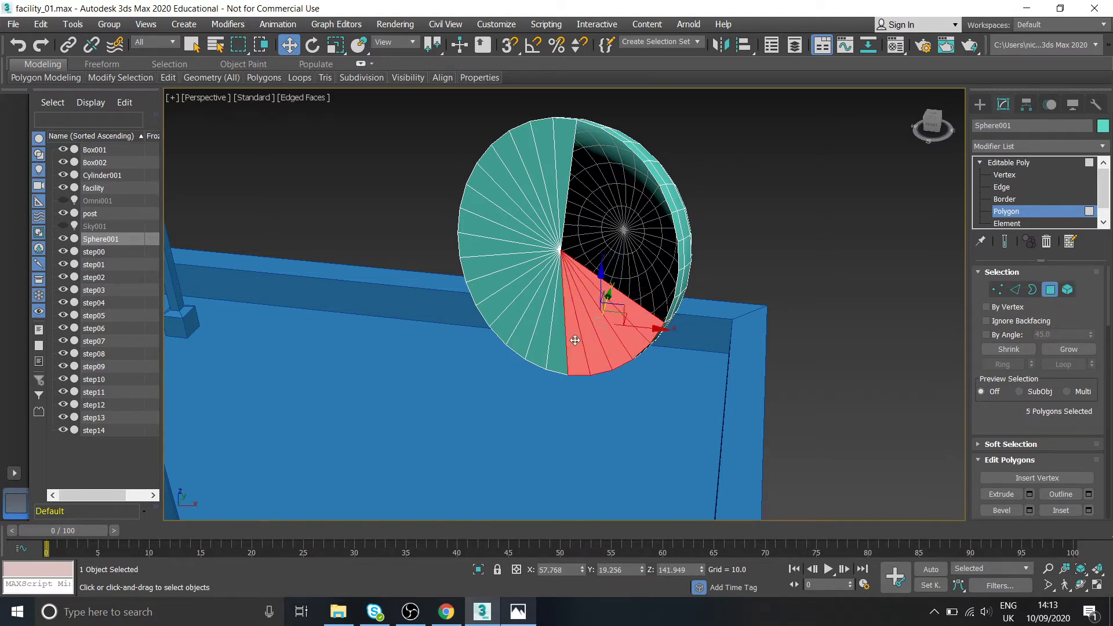
pyautogui.keyDown('ctrl'); pyautogui.click(555, 340); pyautogui.keyUp('ctrl')
pyautogui.keyDown('ctrl'); pyautogui.click(542, 341); pyautogui.keyUp('ctrl')
pyautogui.keyDown('ctrl'); pyautogui.click(531, 329); pyautogui.keyUp('ctrl')
pyautogui.keyDown('ctrl'); pyautogui.click(521, 310); pyautogui.keyUp('ctrl')
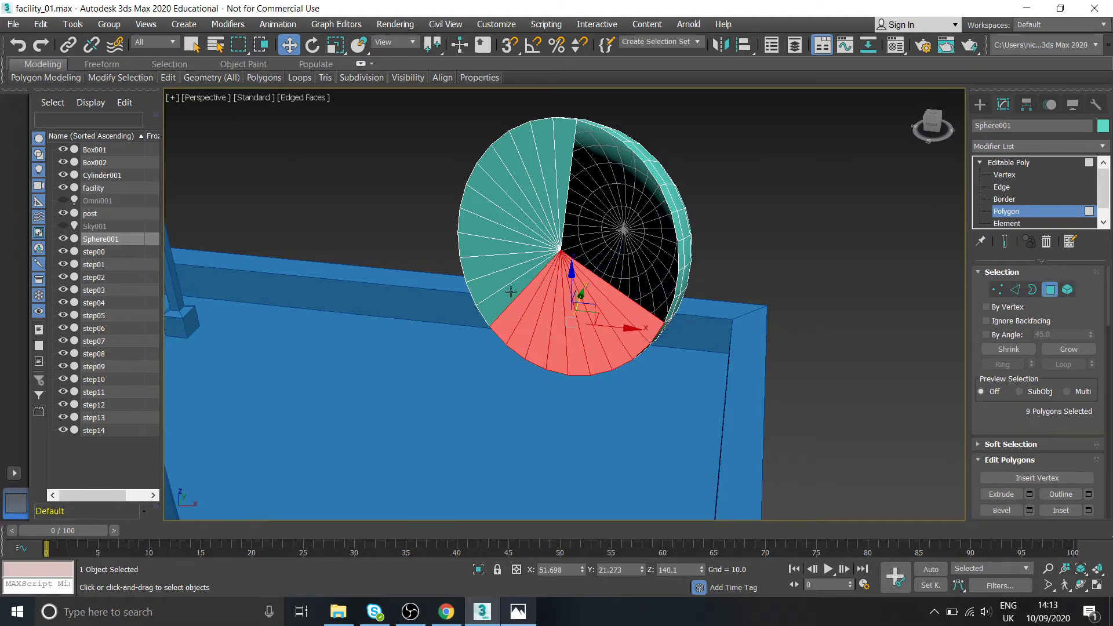
pyautogui.keyDown('ctrl'); pyautogui.click(511, 292); pyautogui.keyUp('ctrl')
pyautogui.keyDown('ctrl'); pyautogui.click(509, 280); pyautogui.keyUp('ctrl')
pyautogui.keyDown('ctrl'); pyautogui.click(505, 263); pyautogui.keyUp('ctrl')
pyautogui.keyDown('ctrl'); pyautogui.click(503, 248); pyautogui.keyUp('ctrl')
pyautogui.keyDown('ctrl'); pyautogui.click(507, 230); pyautogui.keyUp('ctrl')
pyautogui.keyDown('ctrl'); pyautogui.click(506, 219); pyautogui.keyUp('ctrl')
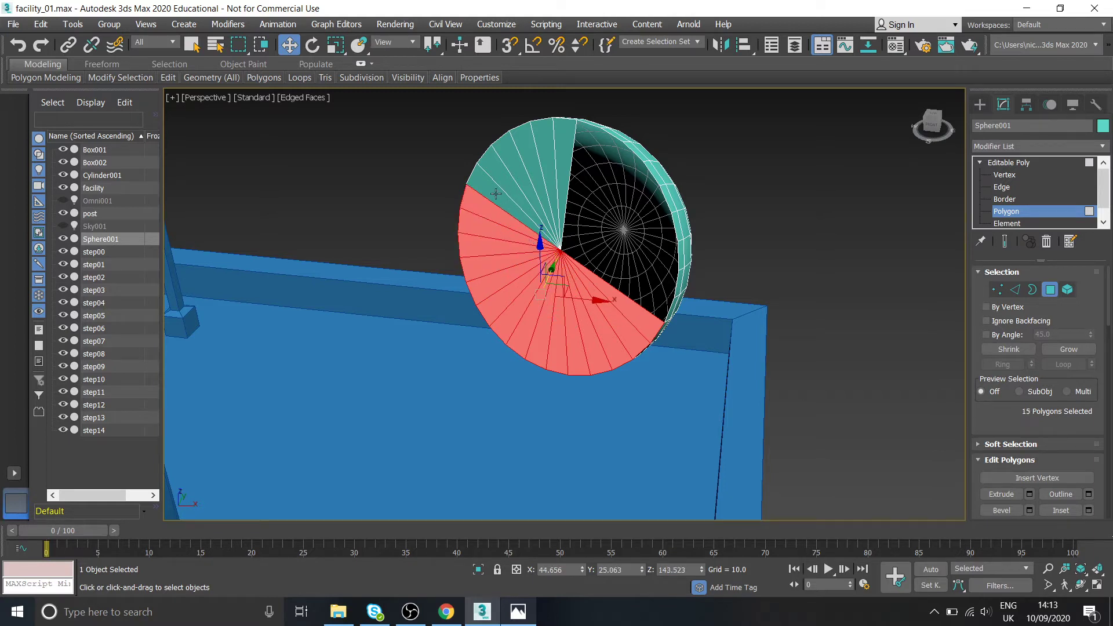
pyautogui.keyDown('ctrl'); pyautogui.click(497, 199); pyautogui.keyUp('ctrl')
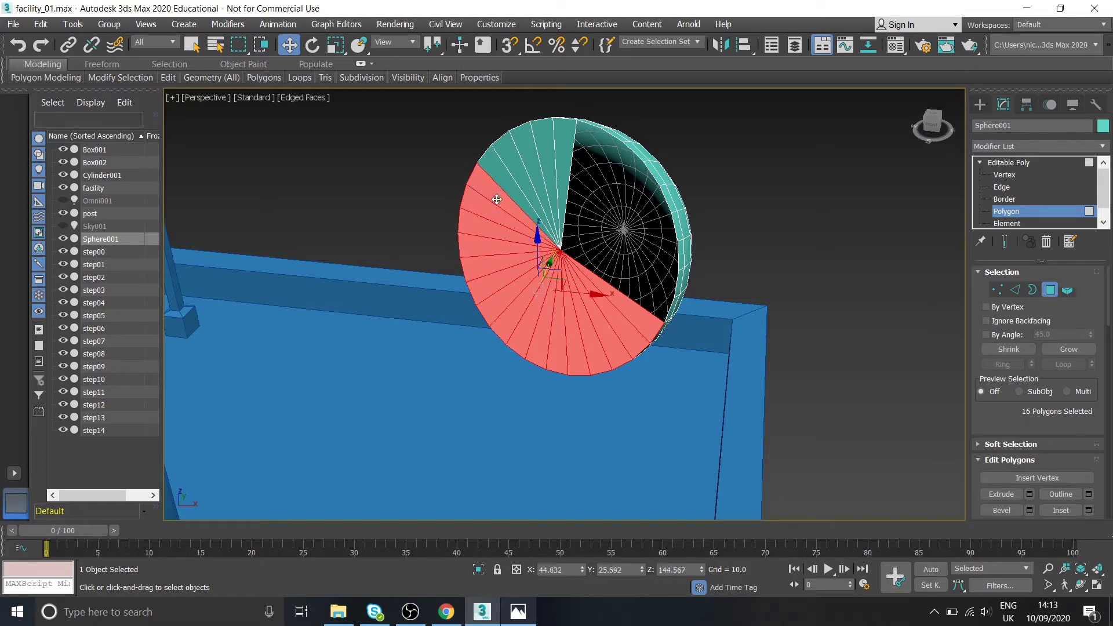
pyautogui.moveTo(350, 187); pyautogui.dragTo(433, 267)
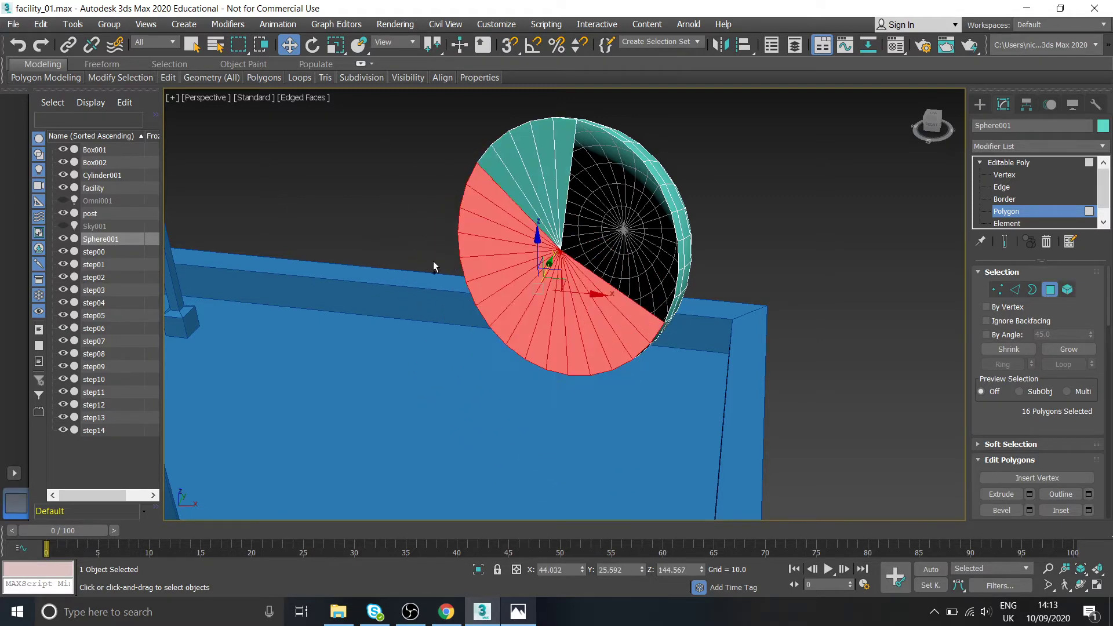
pyautogui.keyDown('ctrl'); pyautogui.click(506, 185); pyautogui.keyUp('ctrl')
pyautogui.keyDown('ctrl'); pyautogui.click(508, 166); pyautogui.keyUp('ctrl')
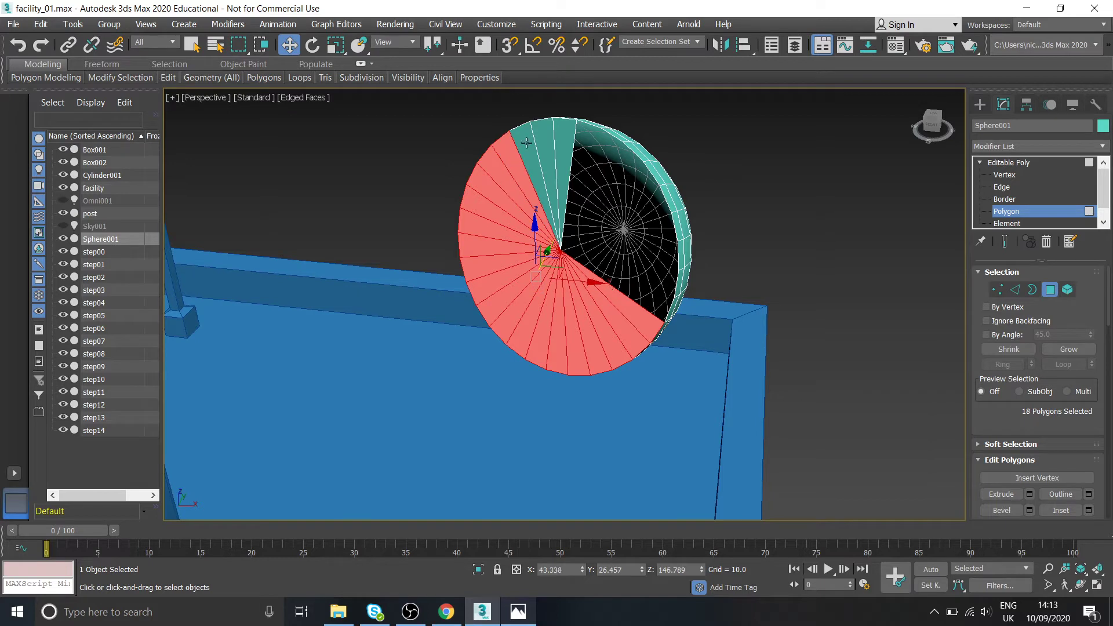
pyautogui.keyDown('ctrl'); pyautogui.click(527, 142); pyautogui.keyUp('ctrl')
pyautogui.keyDown('ctrl'); pyautogui.click(539, 134); pyautogui.keyUp('ctrl')
pyautogui.keyDown('ctrl'); pyautogui.click(560, 128); pyautogui.keyUp('ctrl')
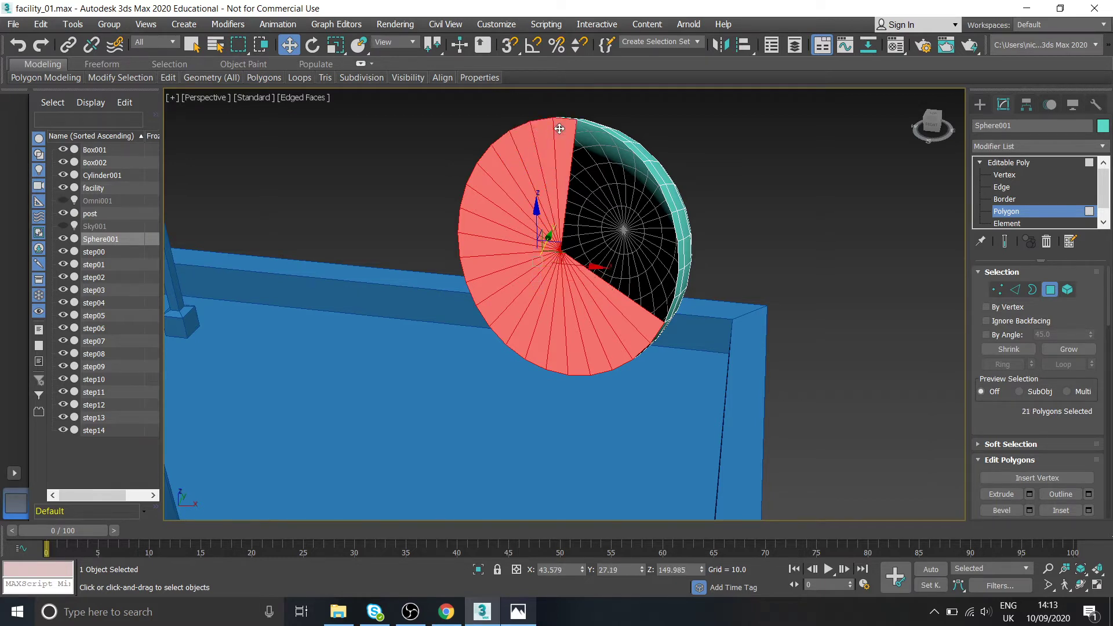
# - Select the 21 remaining wedges of the dish's flat cap, delete them and return to object level
pyautogui.click(560, 146)
pyautogui.keyDown('ctrl'); pyautogui.click(544, 149); pyautogui.keyUp('ctrl')
pyautogui.keyDown('ctrl'); pyautogui.moveTo(525, 152); pyautogui.dragTo(504, 183); pyautogui.keyUp('ctrl')
pyautogui.hotkey('ctrl', 'z')
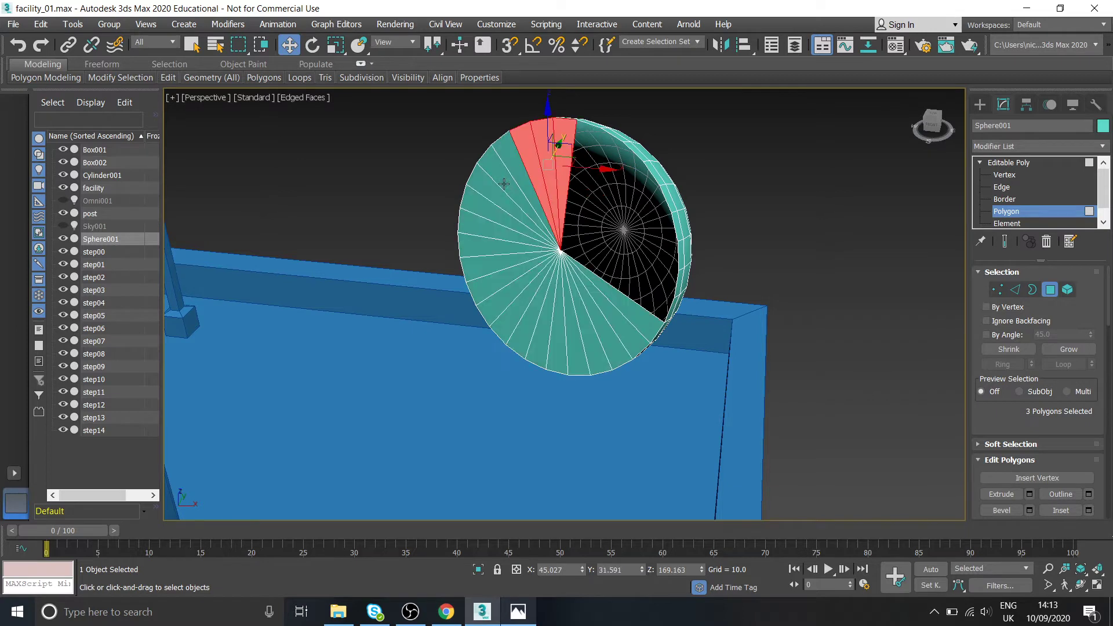
pyautogui.click(192, 45)
pyautogui.keyDown('ctrl'); pyautogui.click(515, 163); pyautogui.keyUp('ctrl')
pyautogui.keyDown('ctrl'); pyautogui.click(493, 168); pyautogui.keyUp('ctrl')
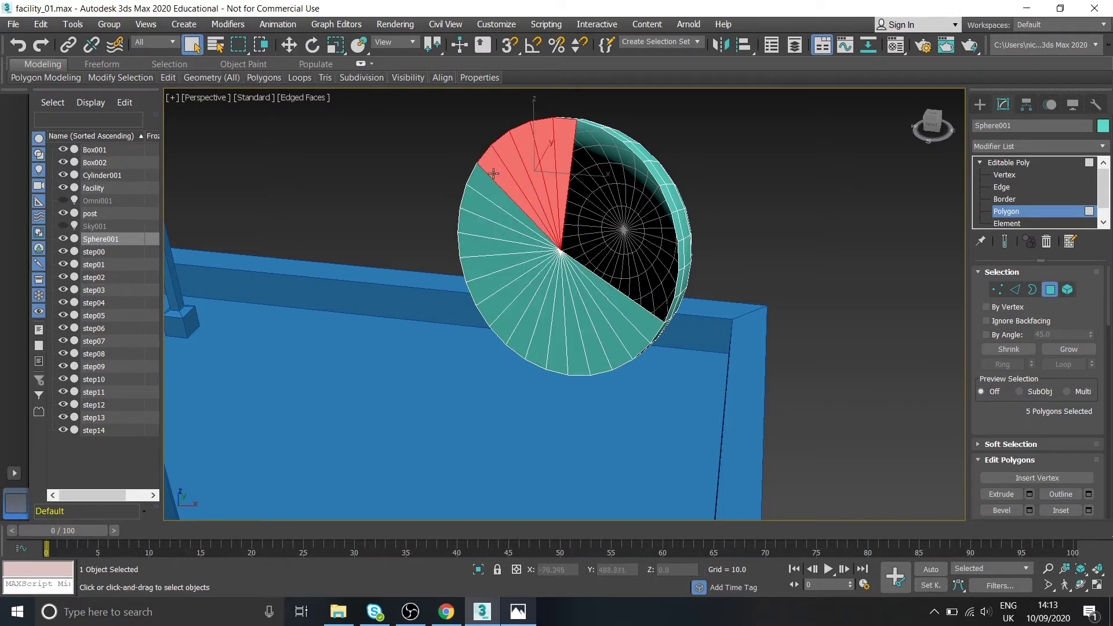
pyautogui.keyDown('ctrl'); pyautogui.click(481, 186); pyautogui.keyUp('ctrl')
pyautogui.keyDown('ctrl'); pyautogui.click(475, 205); pyautogui.keyUp('ctrl')
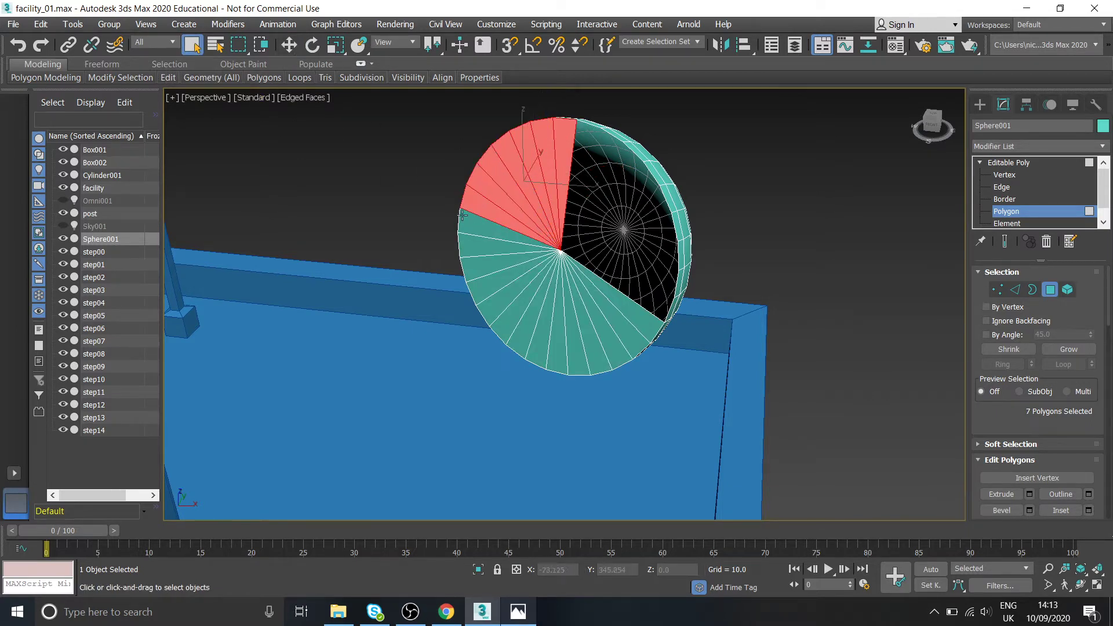
pyautogui.keyDown('ctrl'); pyautogui.click(467, 225); pyautogui.keyUp('ctrl')
pyautogui.keyDown('ctrl'); pyautogui.click(471, 246); pyautogui.keyUp('ctrl')
pyautogui.keyDown('ctrl'); pyautogui.click(477, 268); pyautogui.keyUp('ctrl')
pyautogui.keyDown('ctrl'); pyautogui.click(486, 289); pyautogui.keyUp('ctrl')
pyautogui.keyDown('ctrl'); pyautogui.click(499, 306); pyautogui.keyUp('ctrl')
pyautogui.keyDown('ctrl'); pyautogui.click(519, 317); pyautogui.keyUp('ctrl')
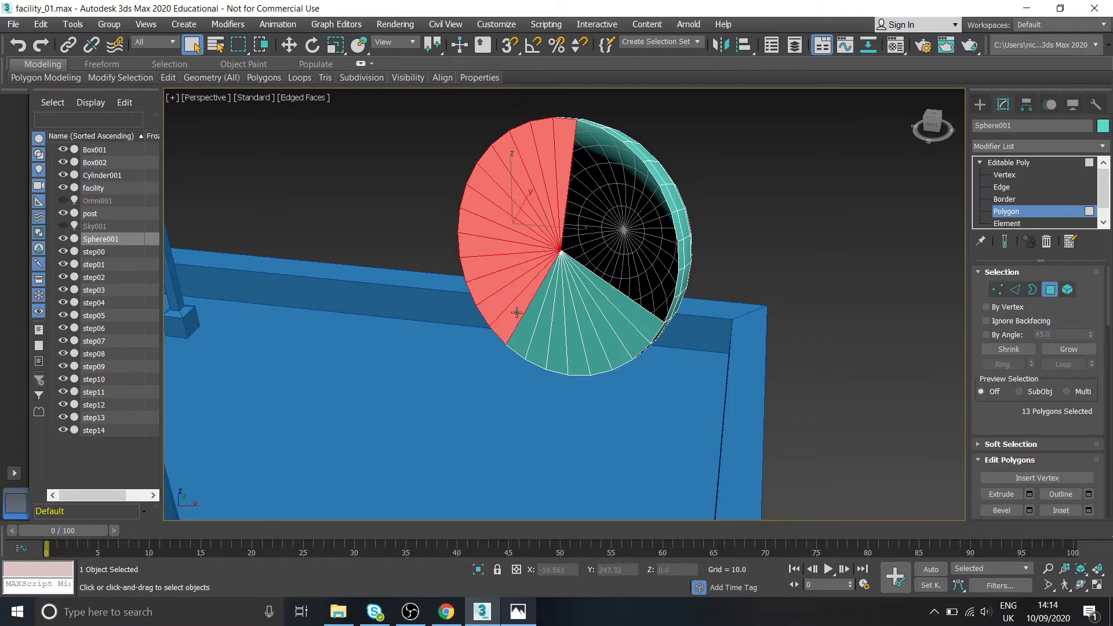
pyautogui.keyDown('ctrl'); pyautogui.click(522, 334); pyautogui.keyUp('ctrl')
pyautogui.keyDown('ctrl'); pyautogui.click(537, 340); pyautogui.keyUp('ctrl')
pyautogui.keyDown('ctrl'); pyautogui.click(553, 344); pyautogui.keyUp('ctrl')
pyautogui.keyDown('ctrl'); pyautogui.click(571, 343); pyautogui.keyUp('ctrl')
pyautogui.keyDown('ctrl'); pyautogui.click(587, 340); pyautogui.keyUp('ctrl')
pyautogui.keyDown('ctrl'); pyautogui.click(606, 331); pyautogui.keyUp('ctrl')
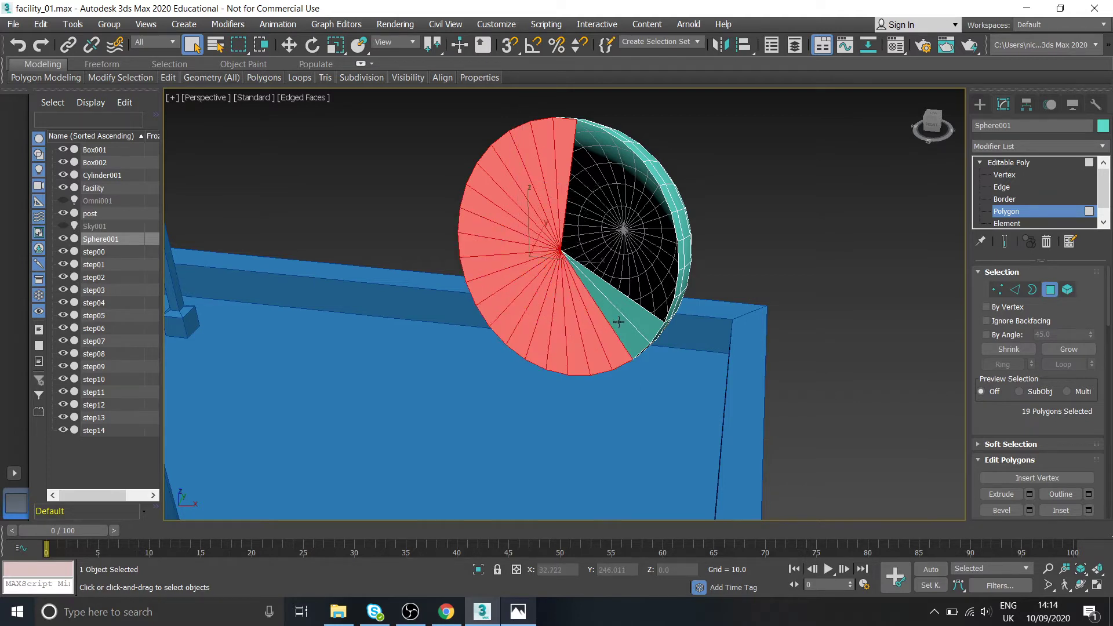
pyautogui.keyDown('ctrl'); pyautogui.click(619, 322); pyautogui.keyUp('ctrl')
pyautogui.keyDown('ctrl'); pyautogui.click(633, 316); pyautogui.keyUp('ctrl')
pyautogui.press('Delete')
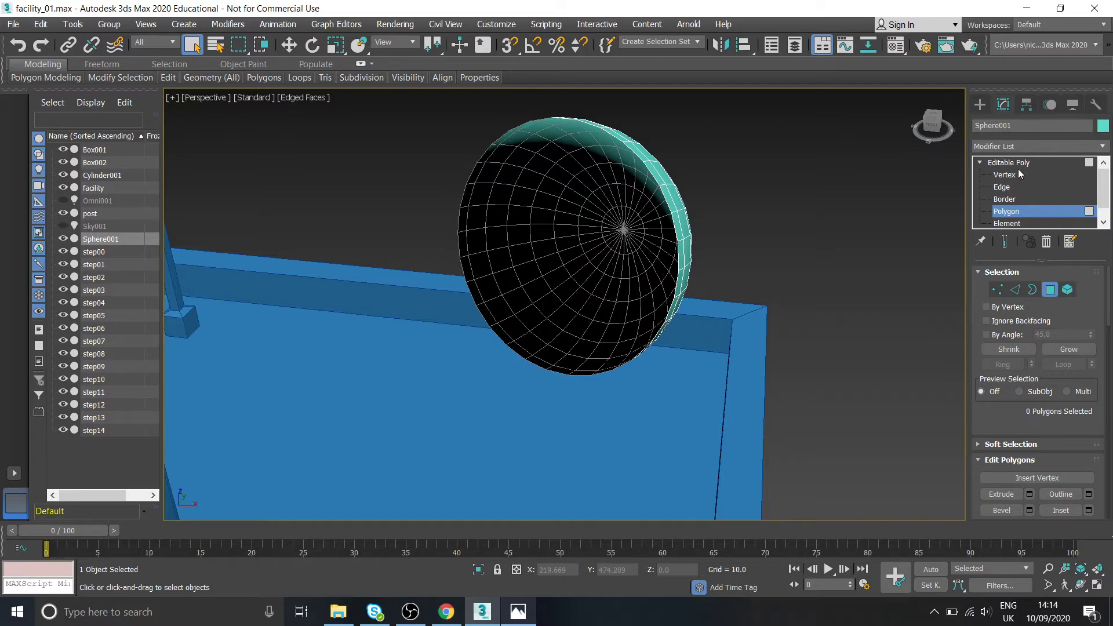
pyautogui.click(1019, 163)
# - Examine the open rim of the dish up close to judge its wall thickness
pyautogui.keyDown('alt'); pyautogui.moveTo(406, 244); pyautogui.dragTo(620, 214, button='middle'); pyautogui.keyUp('alt')
pyautogui.scroll(3, 579, 207)
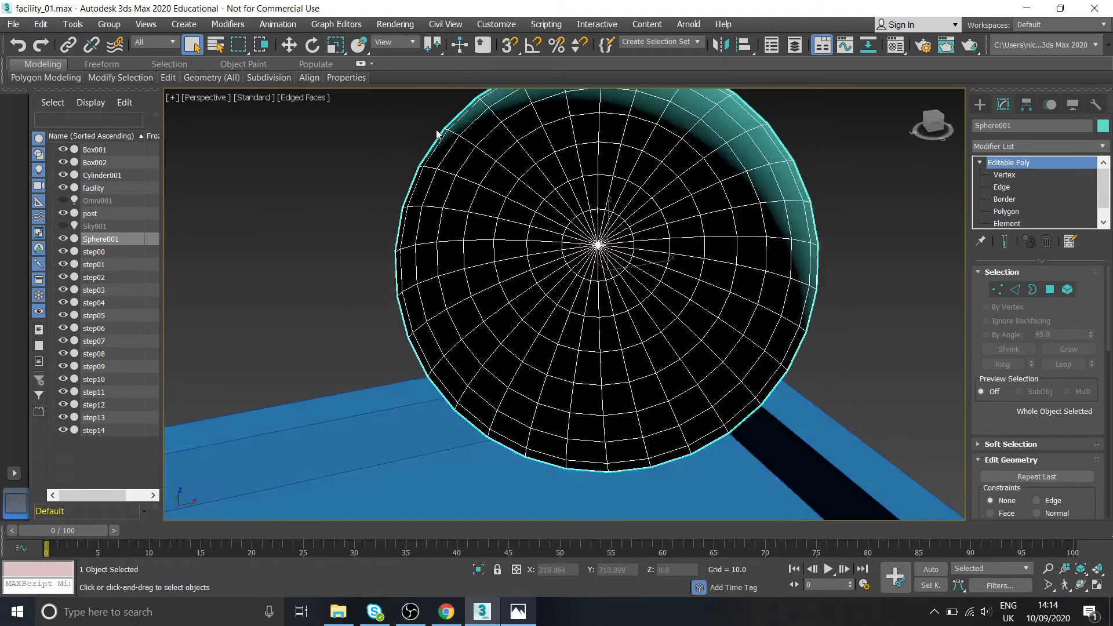
pyautogui.scroll(10, 429, 142)
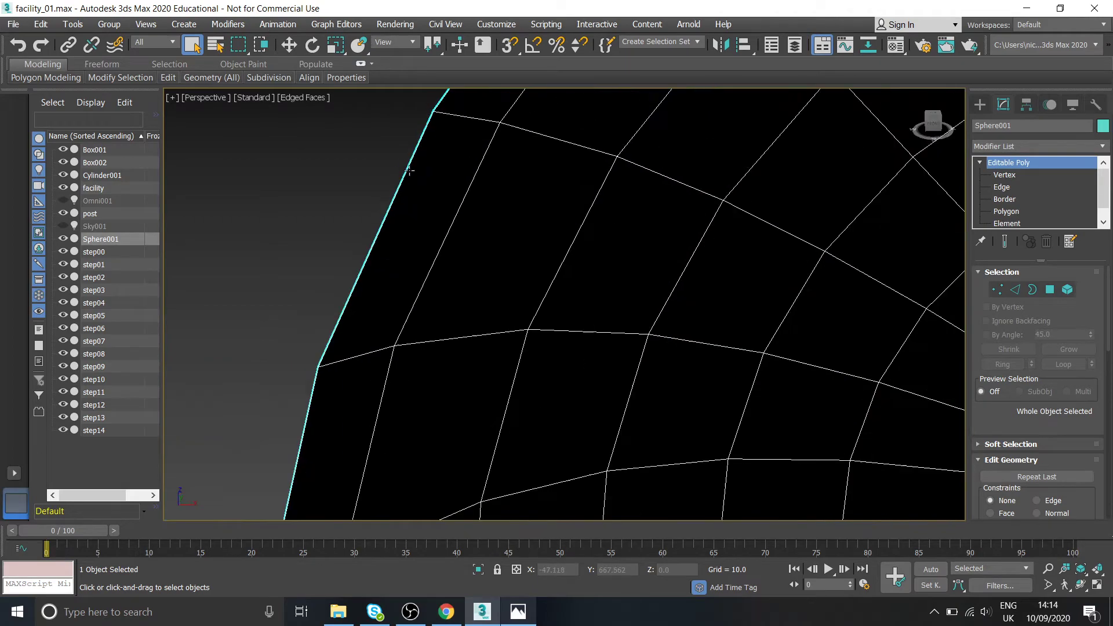
pyautogui.scroll(-10, 409, 170)
pyautogui.keyDown('alt'); pyautogui.moveTo(501, 179); pyautogui.dragTo(610, 172, button='middle'); pyautogui.keyUp('alt')
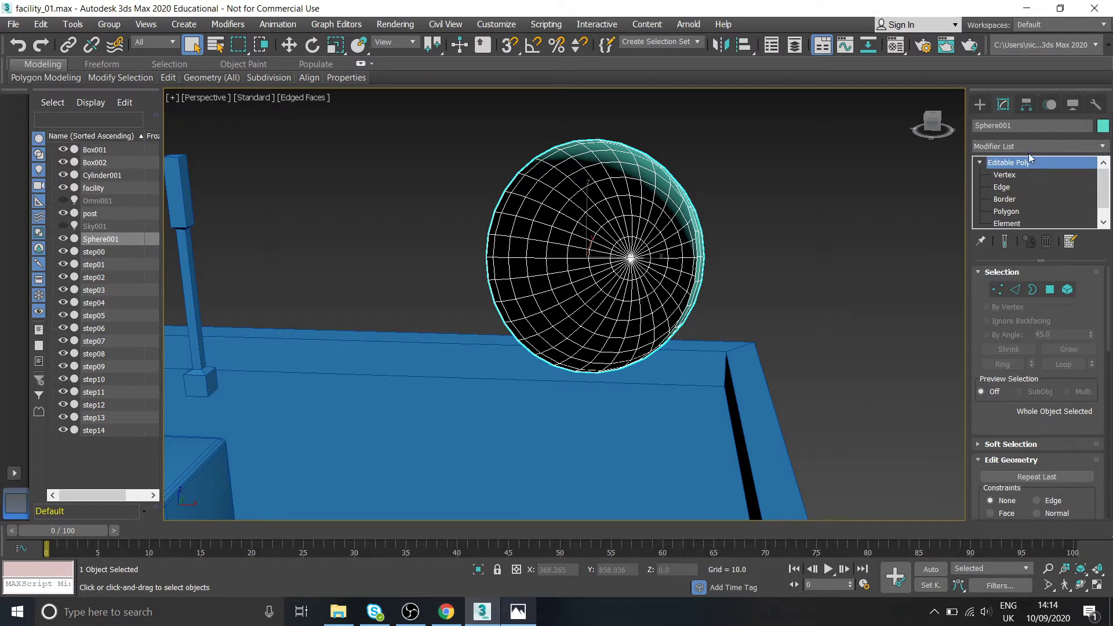
pyautogui.click(1012, 174)
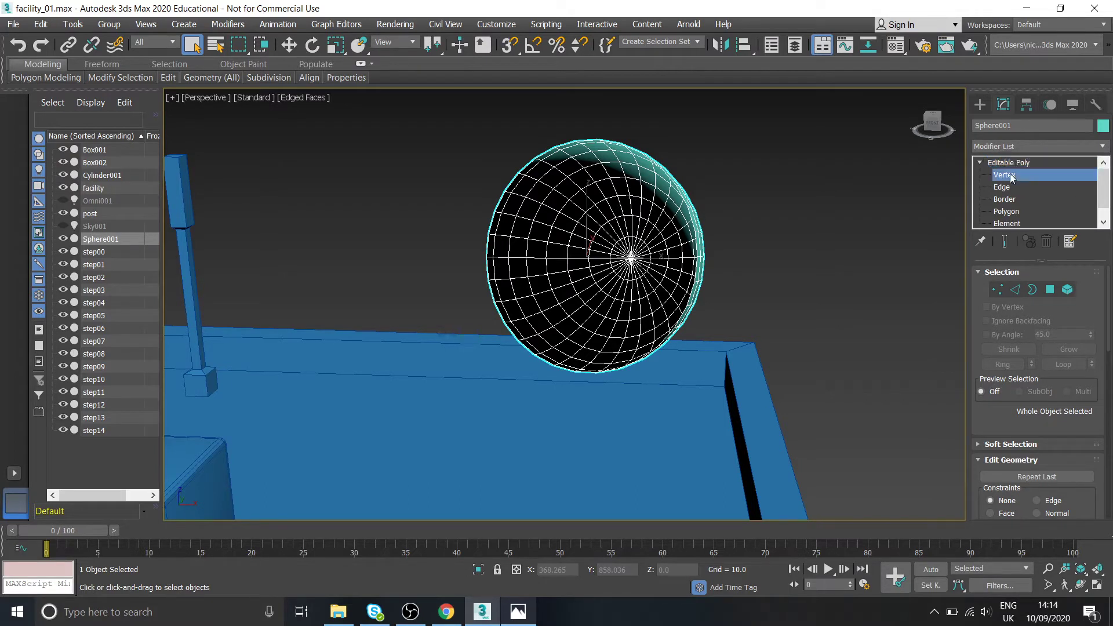
pyautogui.click(1008, 210)
pyautogui.click(1007, 200)
pyautogui.click(1006, 189)
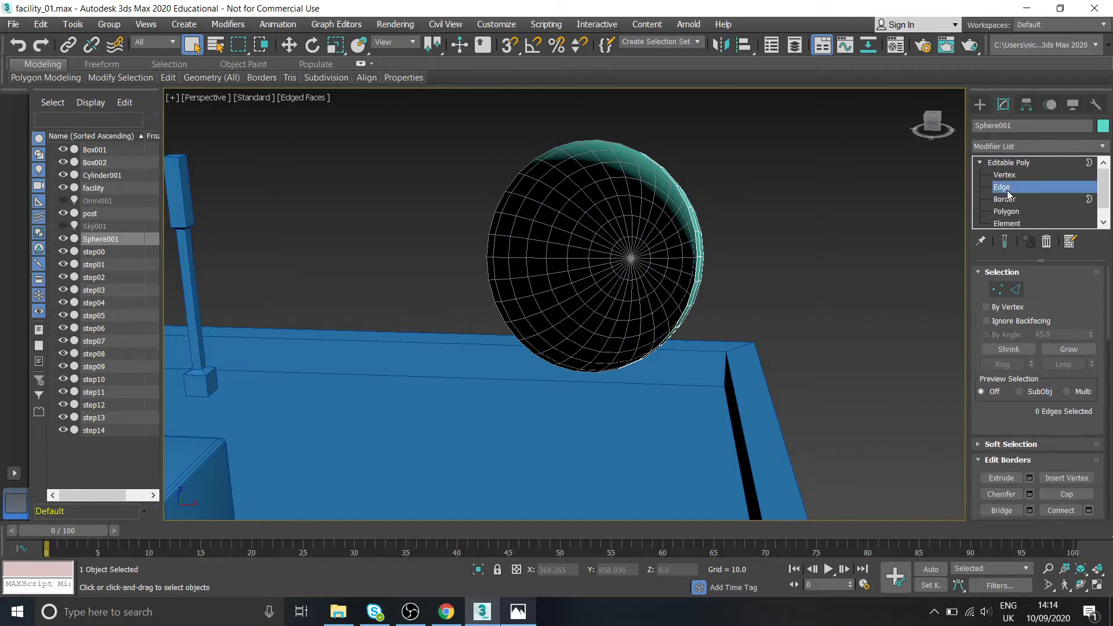
pyautogui.click(1008, 176)
pyautogui.click(1007, 164)
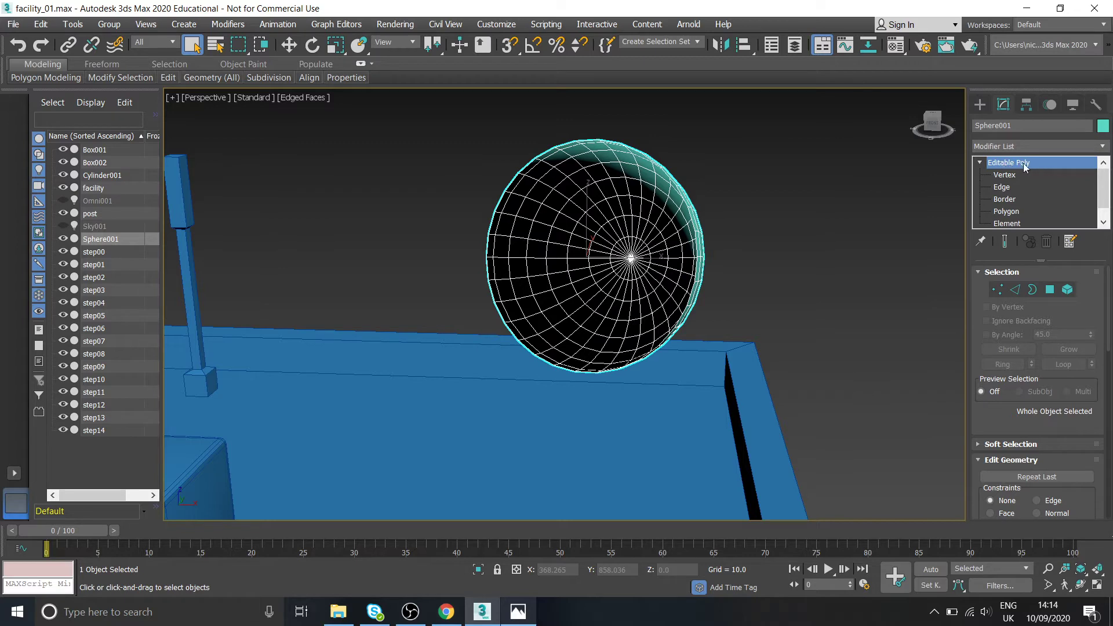
# - Apply a Shell modifier to the dish with an outer amount of 1.0
pyautogui.click(1102, 149)
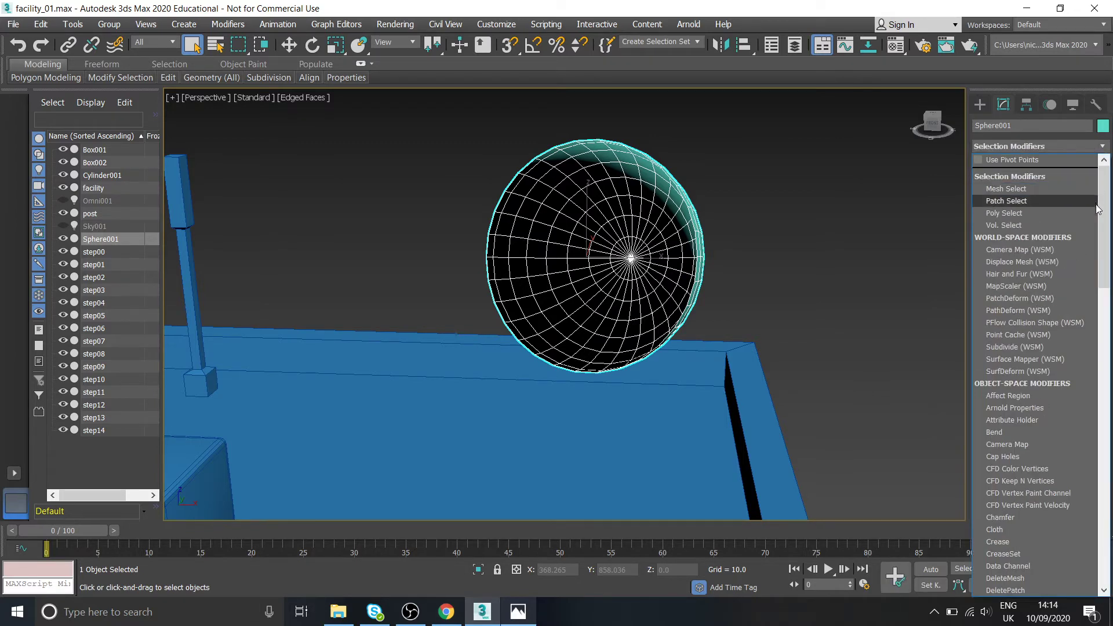
pyautogui.moveTo(1104, 199); pyautogui.dragTo(1107, 468)
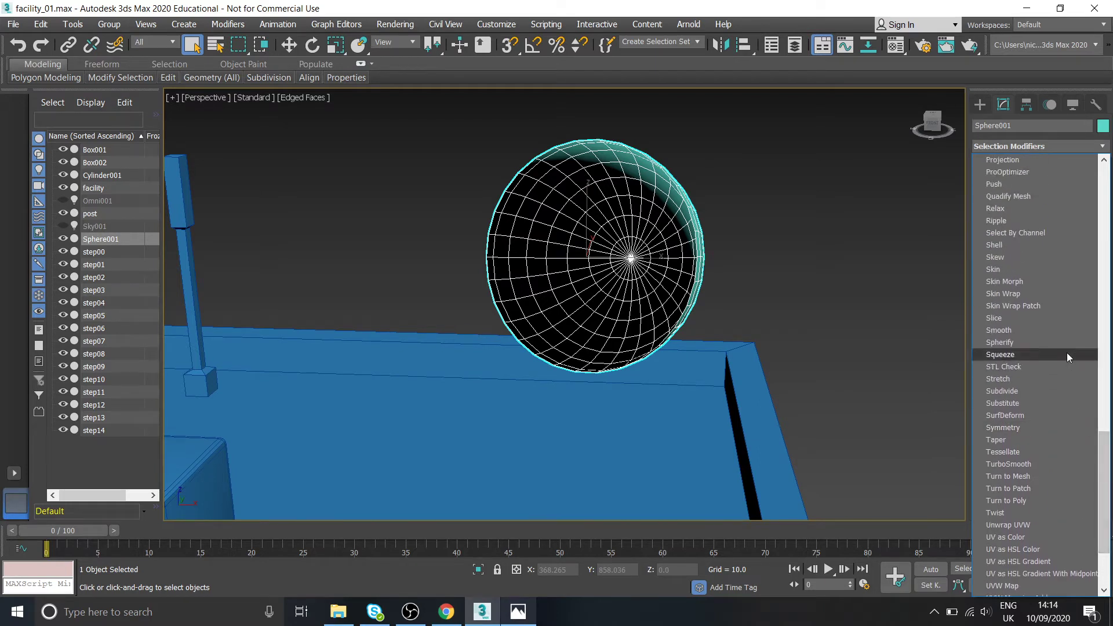
pyautogui.click(995, 246)
pyautogui.scroll(3, 647, 224)
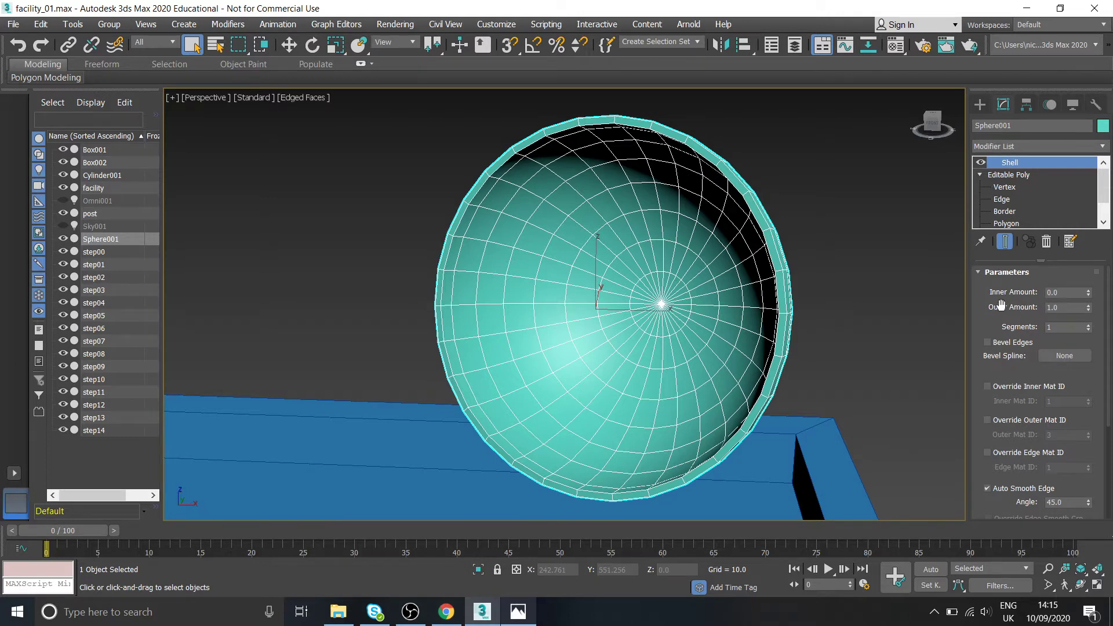
pyautogui.moveTo(1089, 311); pyautogui.dragTo(1093, 279)
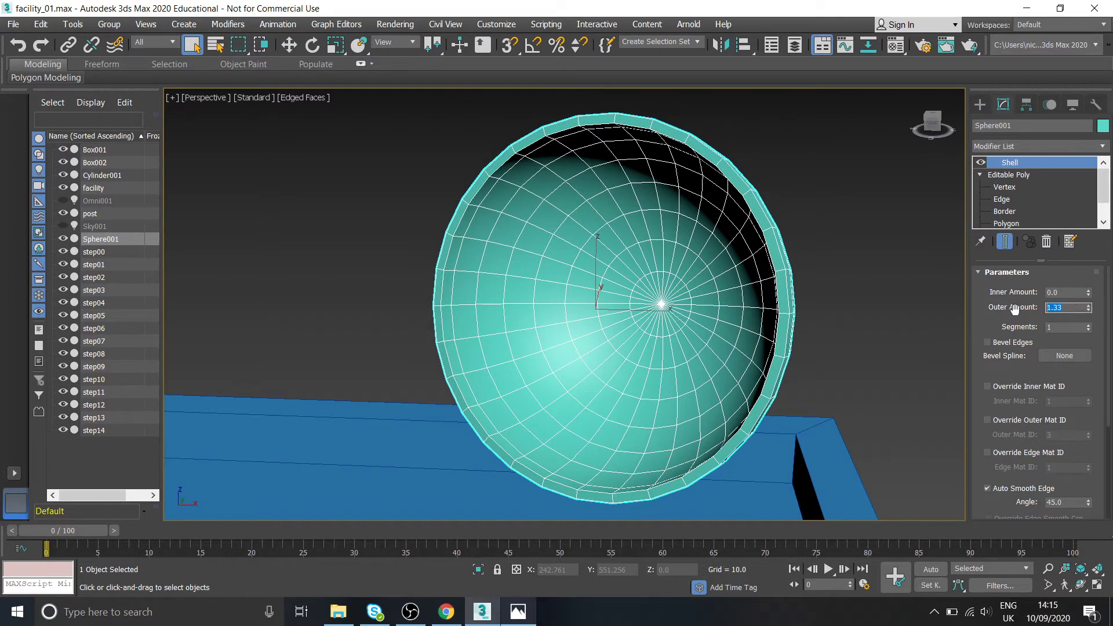
pyautogui.write('1')
pyautogui.press('Return')
# - Deselect the dish and inspect its shelled shape on the whole building from the side
pyautogui.moveTo(707, 213); pyautogui.dragTo(749, 203, button='middle')
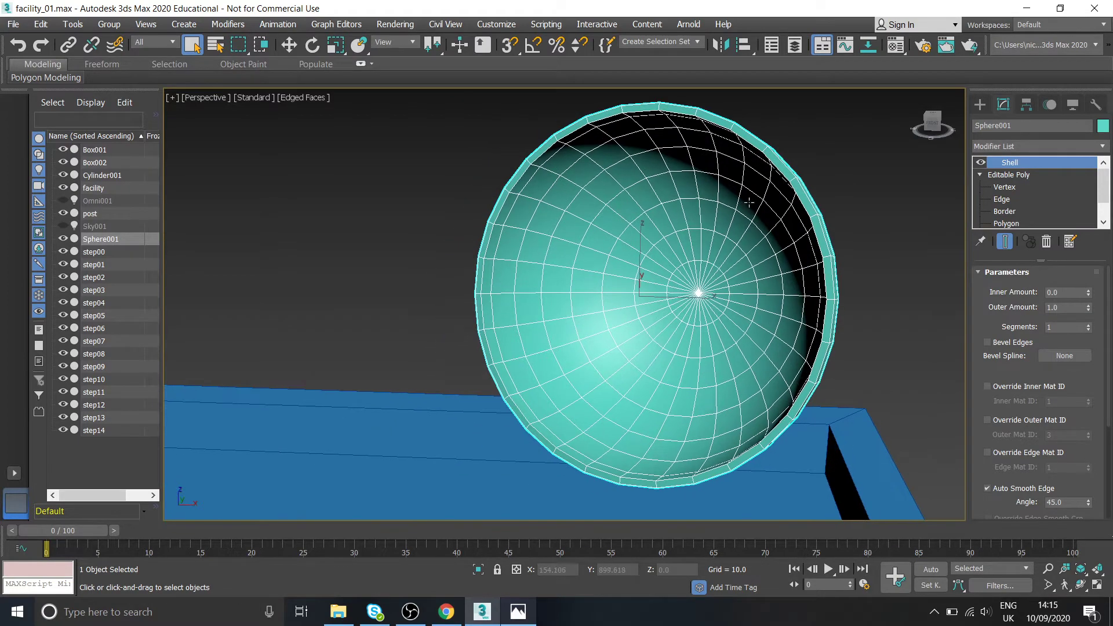
pyautogui.moveTo(1107, 397); pyautogui.dragTo(1096, 336)
pyautogui.click(870, 217)
pyautogui.keyDown('alt'); pyautogui.moveTo(700, 302); pyautogui.dragTo(662, 291, button='middle'); pyautogui.keyUp('alt')
pyautogui.press('z')
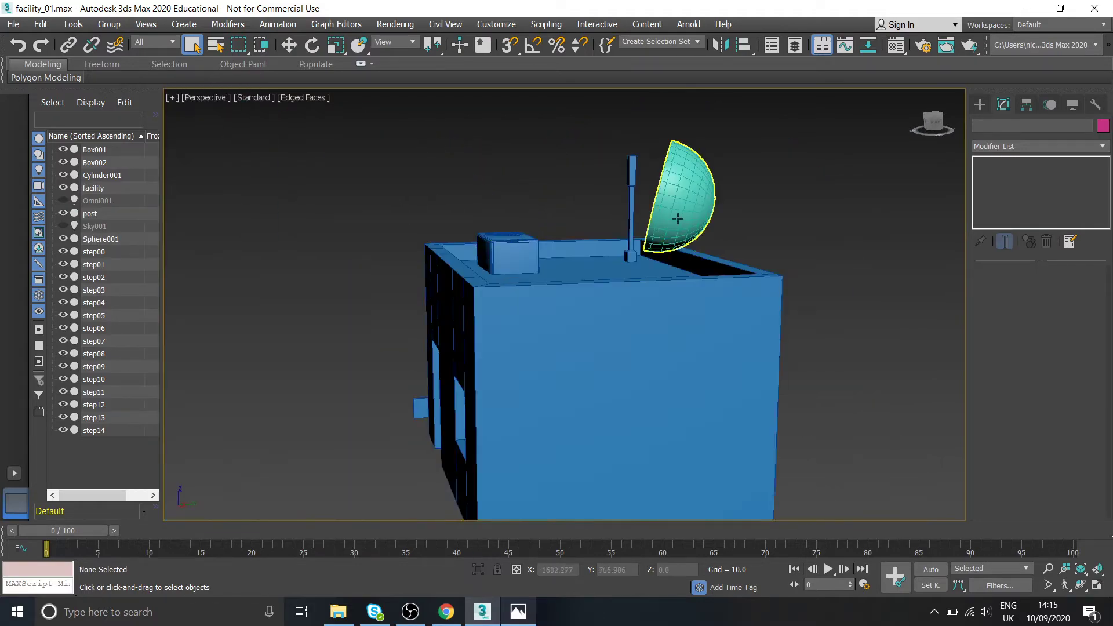
# - Select the dish and change its object colour to the same blue as the building
pyautogui.click(677, 218)
pyautogui.press('z')
pyautogui.keyDown('alt'); pyautogui.moveTo(549, 301); pyautogui.dragTo(628, 315, button='middle'); pyautogui.keyUp('alt')
pyautogui.scroll(-4, 628, 316)
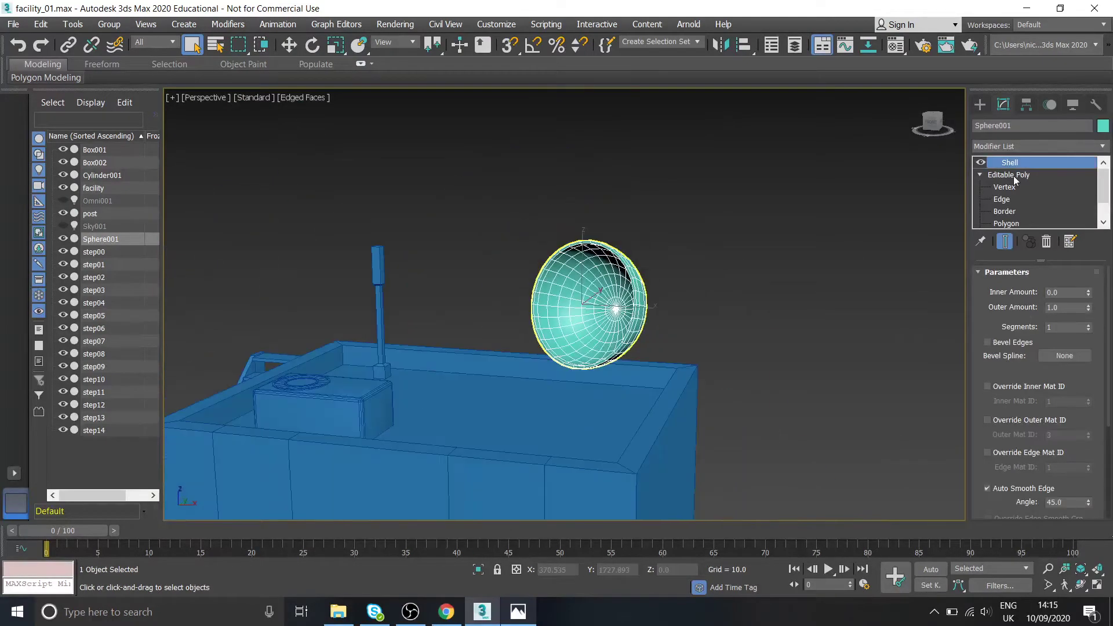
pyautogui.click(1101, 126)
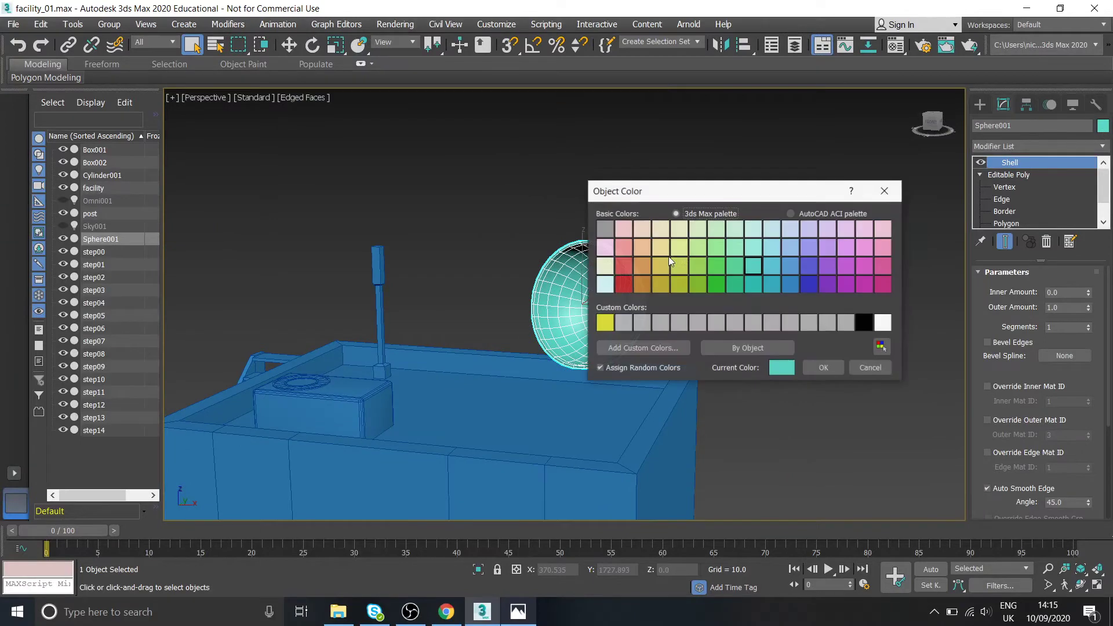
pyautogui.click(773, 285)
pyautogui.click(825, 368)
pyautogui.keyDown('alt'); pyautogui.moveTo(661, 352); pyautogui.dragTo(691, 352, button='middle'); pyautogui.keyUp('alt')
pyautogui.click(690, 352)
pyautogui.click(610, 318)
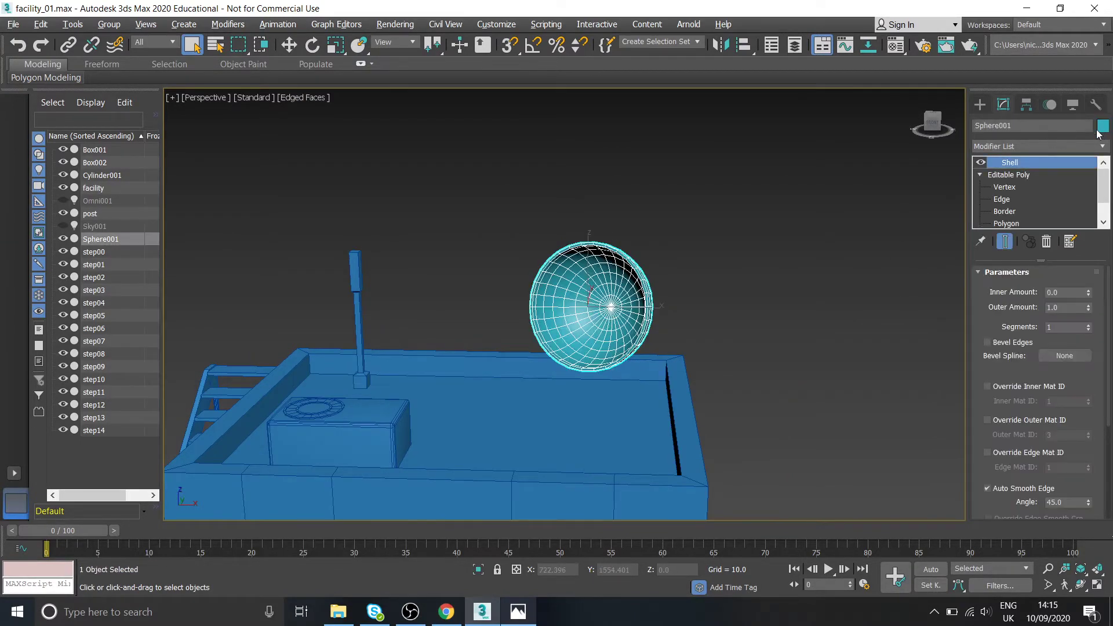
pyautogui.click(1102, 126)
pyautogui.click(817, 365)
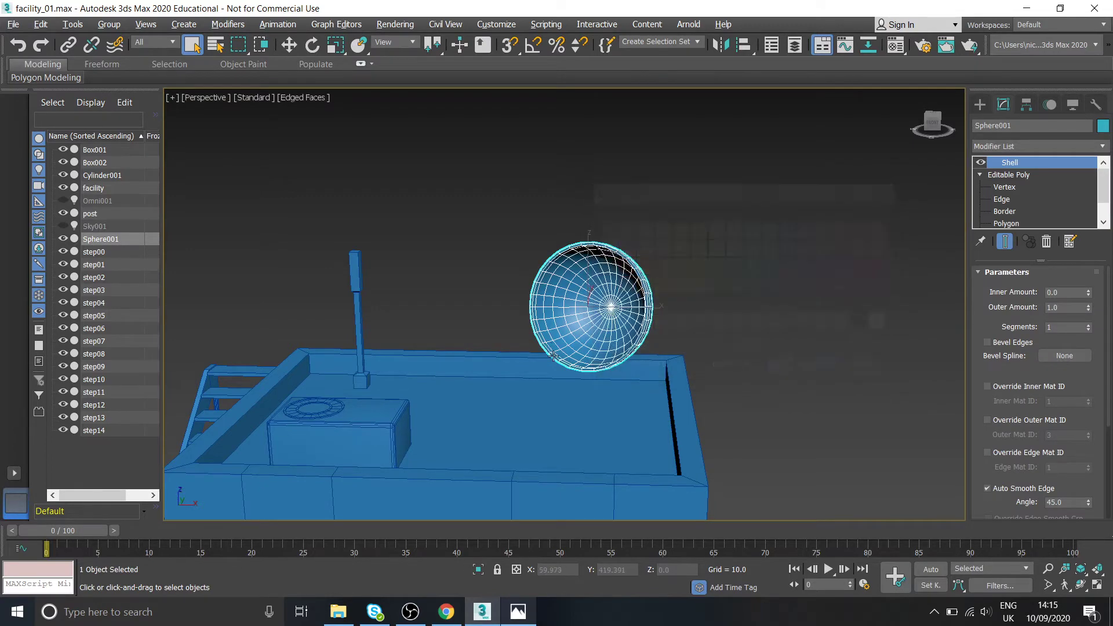
# - Switch to Photos to examine the satellite dish in the reference image facility.png, and return to 3ds Max
pyautogui.keyDown('alt'); pyautogui.moveTo(611, 306); pyautogui.dragTo(609, 342, button='middle'); pyautogui.keyUp('alt')
pyautogui.click(508, 606)
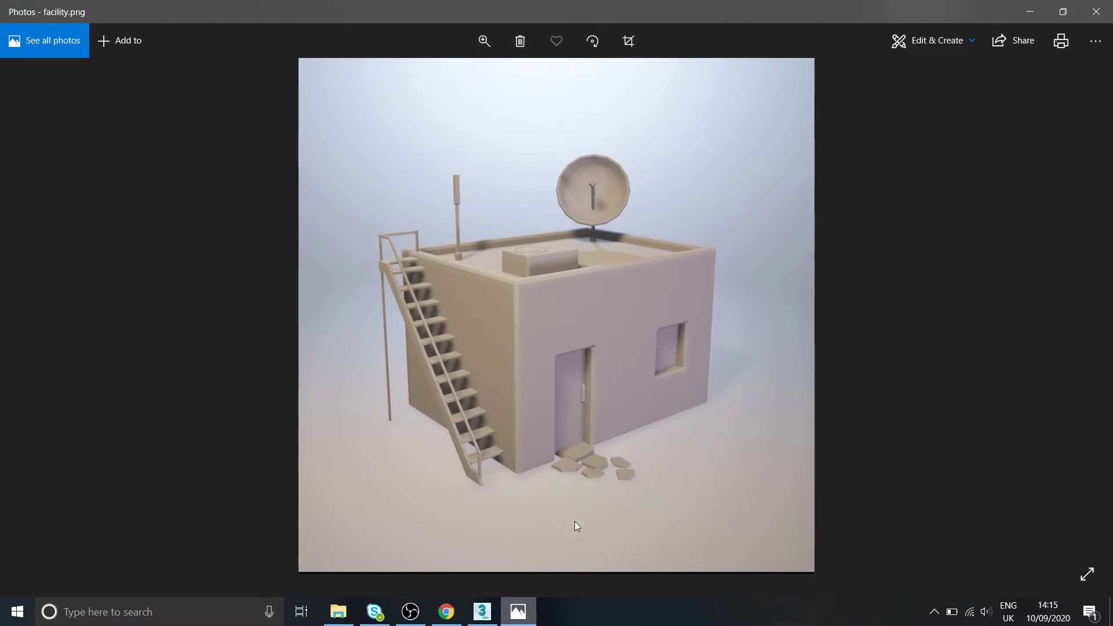
pyautogui.click(519, 612)
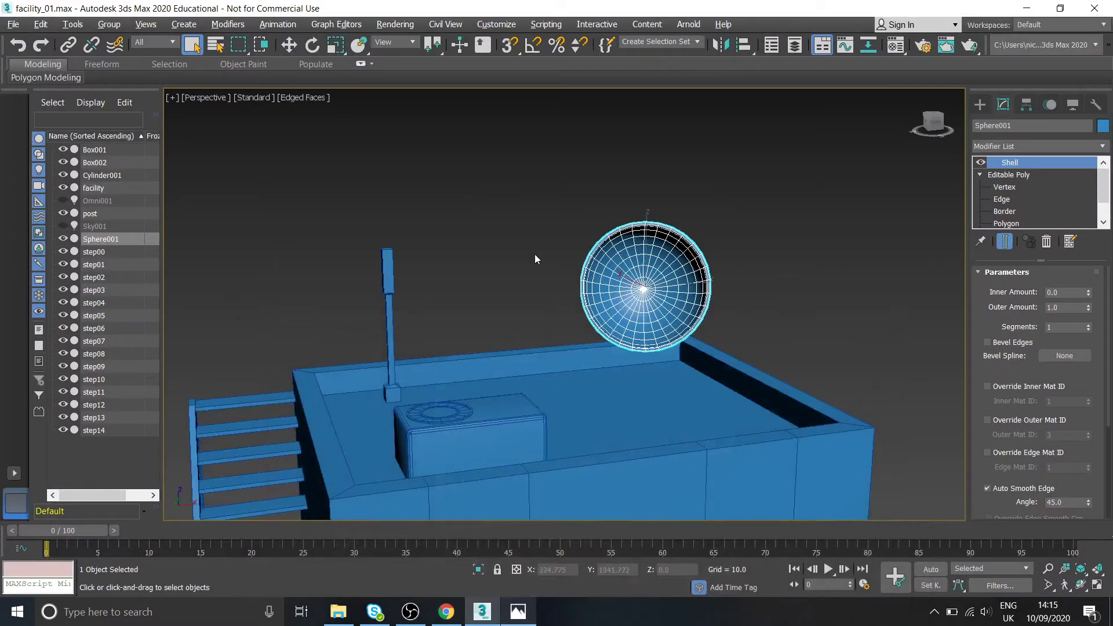
# - Clone the rooftop antenna post once along X towards the dish, placing the clone at about X 3.2
pyautogui.click(388, 331)
pyautogui.keyDown('alt'); pyautogui.moveTo(432, 351); pyautogui.dragTo(450, 368, button='middle'); pyautogui.keyUp('alt')
pyautogui.press('w')
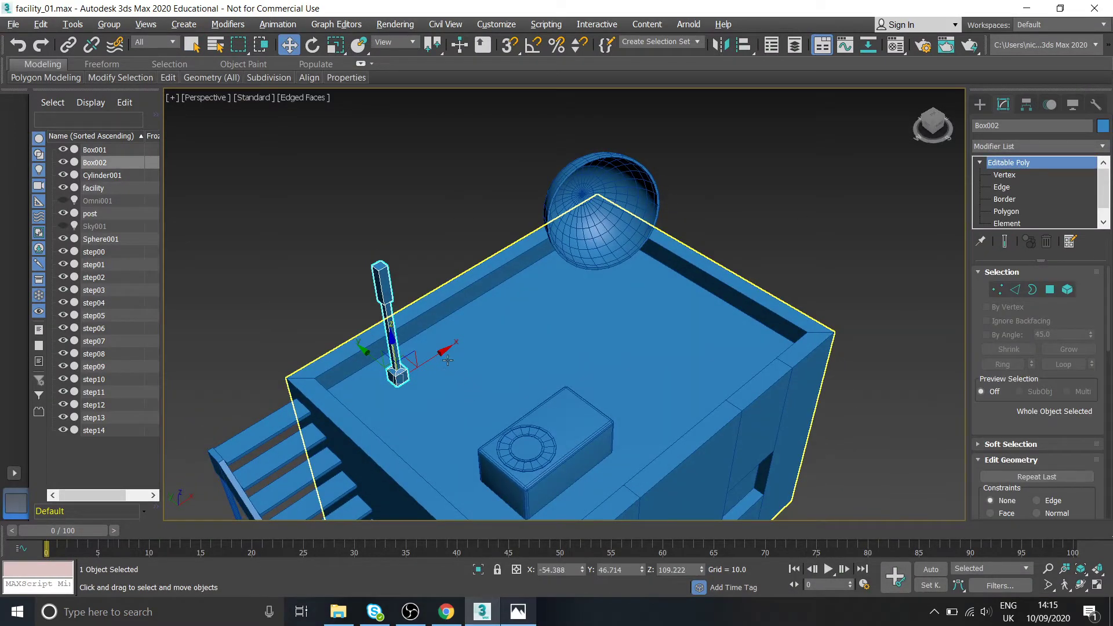
pyautogui.moveTo(433, 360)
pyautogui.keyDown('shift'); pyautogui.mouseDown()
pyautogui.moveTo(502, 304)
pyautogui.moveTo(544, 303)
pyautogui.mouseUp(); pyautogui.keyUp('shift')
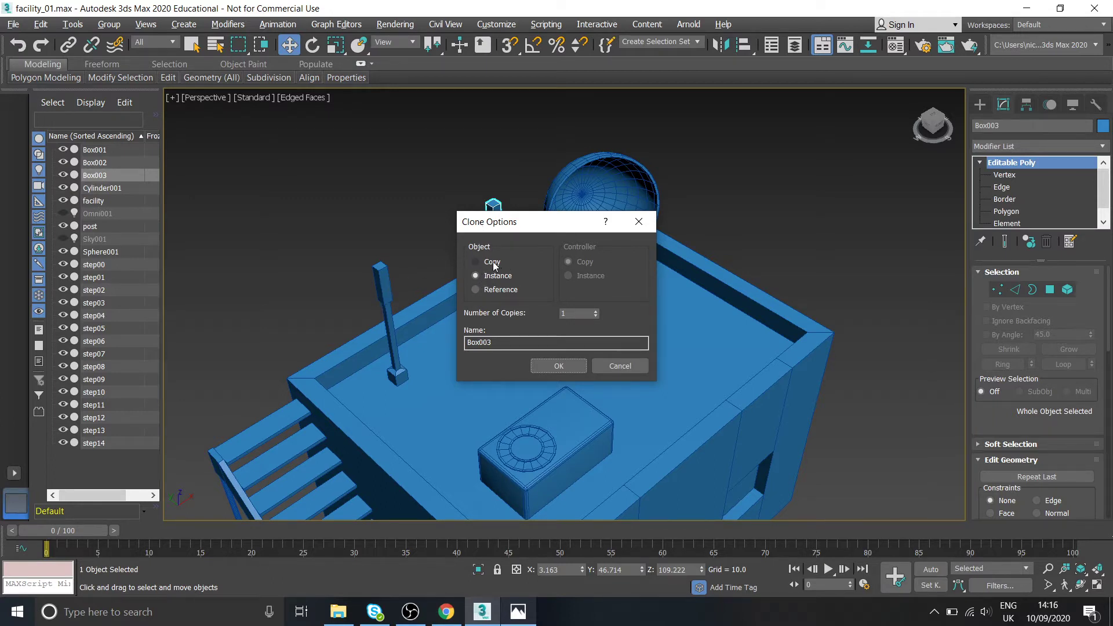
pyautogui.click(558, 365)
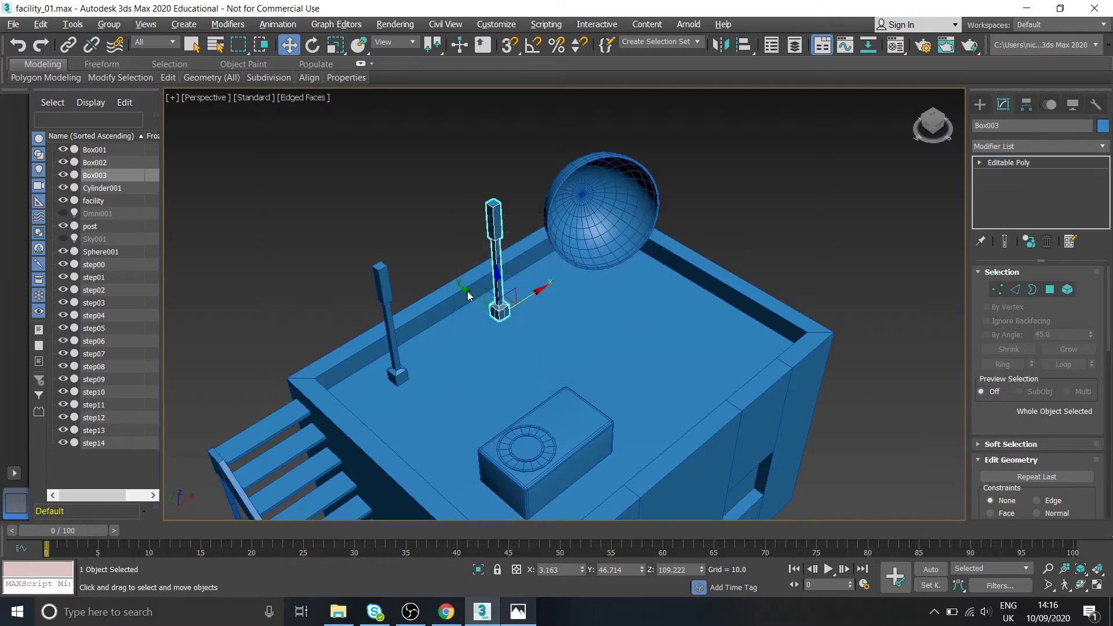
# - Position the cloned antenna post in front of the satellite dish at about X 52.9, Y 39.1, checking it against the reference image
pyautogui.moveTo(524, 305)
pyautogui.mouseDown()
pyautogui.moveTo(584, 268)
pyautogui.moveTo(634, 258)
pyautogui.mouseUp()
pyautogui.moveTo(600, 271)
pyautogui.keyDown('alt'); pyautogui.mouseDown(button='middle')
pyautogui.moveTo(591, 281)
pyautogui.moveTo(603, 319)
pyautogui.mouseUp(button='middle'); pyautogui.keyUp('alt')
pyautogui.moveTo(594, 190); pyautogui.dragTo(601, 219)
pyautogui.keyDown('alt'); pyautogui.moveTo(602, 219); pyautogui.dragTo(606, 147, button='middle'); pyautogui.keyUp('alt')
pyautogui.moveTo(622, 301); pyautogui.dragTo(616, 302)
pyautogui.keyDown('alt'); pyautogui.moveTo(616, 302); pyautogui.dragTo(608, 325, button='middle'); pyautogui.keyUp('alt')
pyautogui.scroll(4, 608, 325)
pyautogui.keyDown('alt'); pyautogui.moveTo(574, 266); pyautogui.dragTo(604, 337, button='middle'); pyautogui.keyUp('alt')
pyautogui.moveTo(585, 251); pyautogui.dragTo(560, 235)
pyautogui.scroll(-4, 586, 233)
pyautogui.keyDown('alt'); pyautogui.moveTo(586, 233); pyautogui.dragTo(619, 302, button='middle'); pyautogui.keyUp('alt')
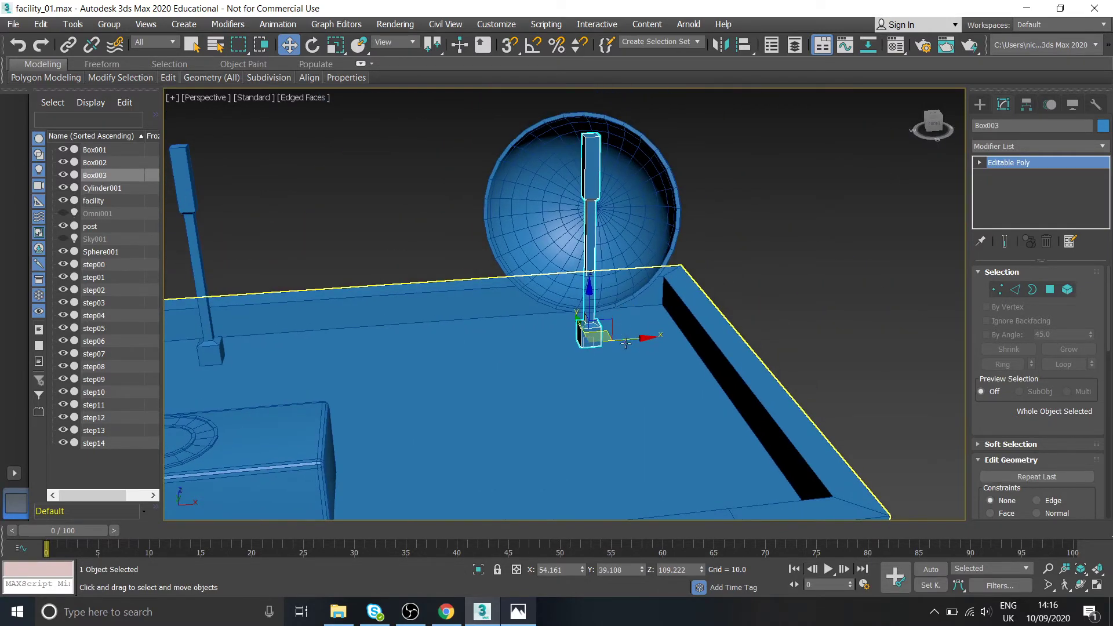
pyautogui.moveTo(627, 340); pyautogui.dragTo(620, 340)
pyautogui.keyDown('alt'); pyautogui.moveTo(583, 289); pyautogui.dragTo(662, 271, button='middle'); pyautogui.keyUp('alt')
pyautogui.click(518, 612)
pyautogui.click(517, 612)
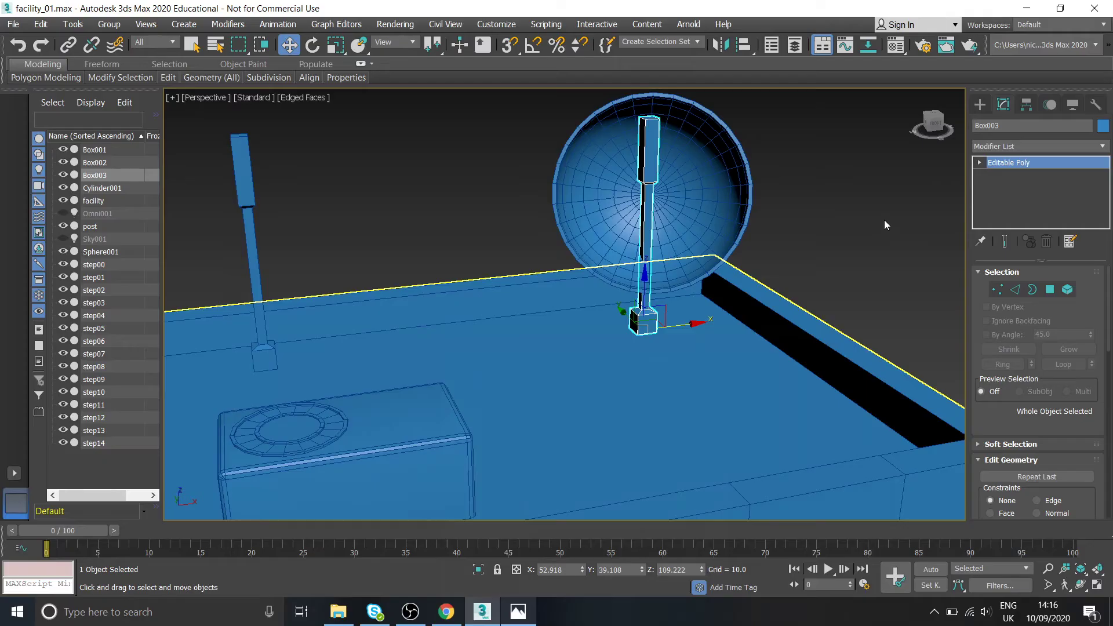
# - Try to lower the four top vertices of the cloned post, and undo the move
pyautogui.click(979, 163)
pyautogui.click(1005, 174)
pyautogui.keyDown('alt'); pyautogui.moveTo(601, 211); pyautogui.dragTo(633, 253, button='middle'); pyautogui.keyUp('alt')
pyautogui.scroll(3, 645, 181)
pyautogui.moveTo(689, 167); pyautogui.dragTo(708, 172)
pyautogui.moveTo(577, 126); pyautogui.dragTo(693, 168)
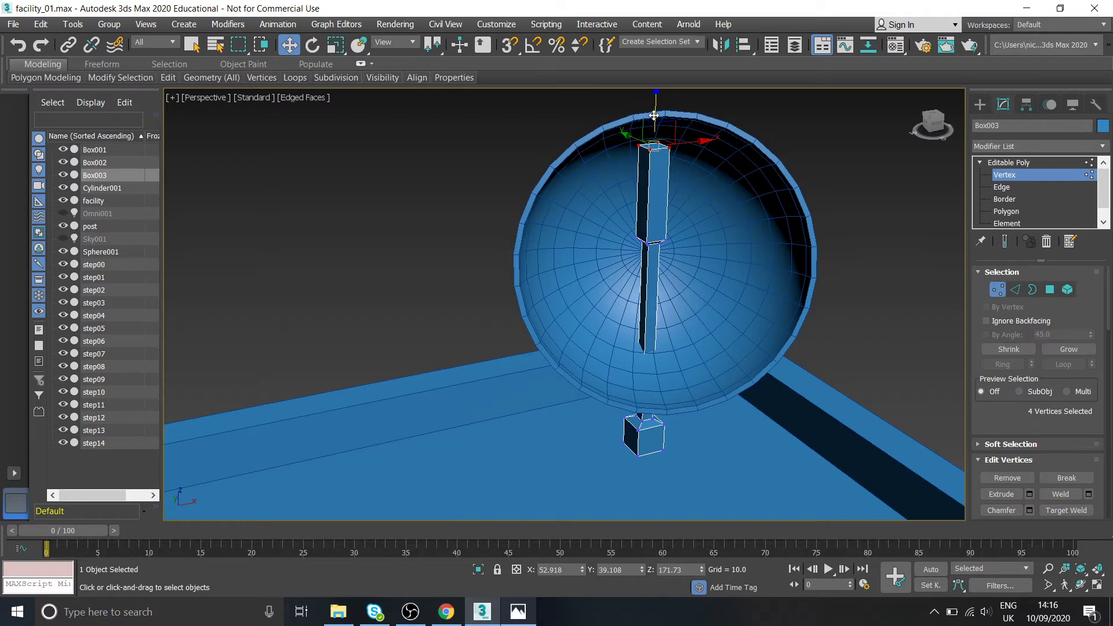
pyautogui.moveTo(655, 116); pyautogui.dragTo(656, 165)
pyautogui.hotkey('ctrl', 'z')
# - Shorten the cloned post's head by lowering its top face to about Z 157.6, checking the reference image
pyautogui.click(1010, 211)
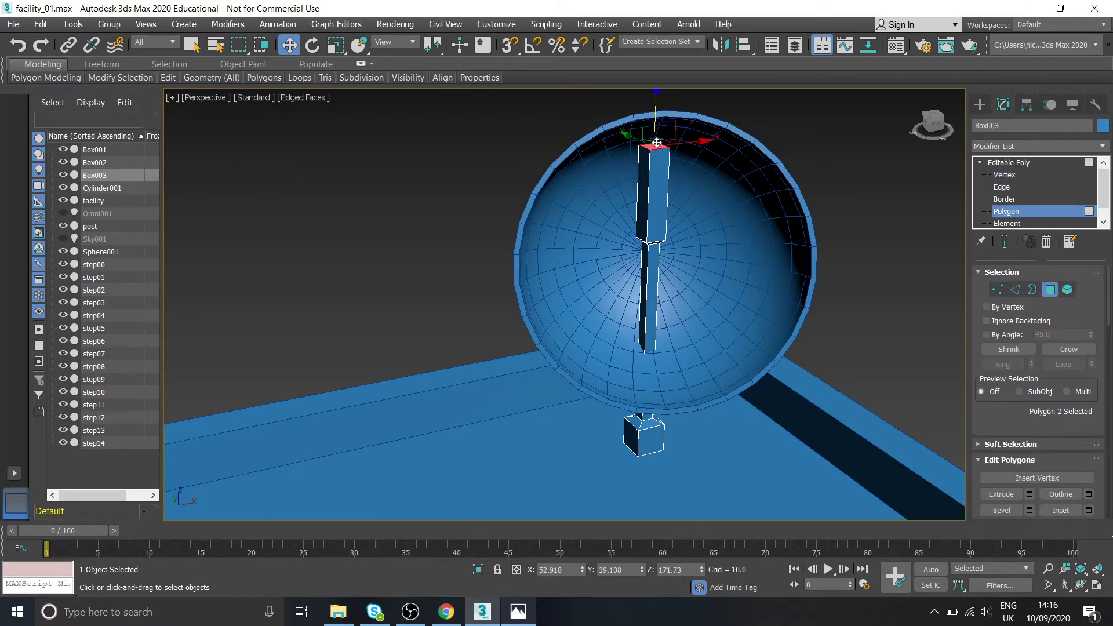
pyautogui.moveTo(657, 101); pyautogui.dragTo(658, 160)
pyautogui.click(1003, 177)
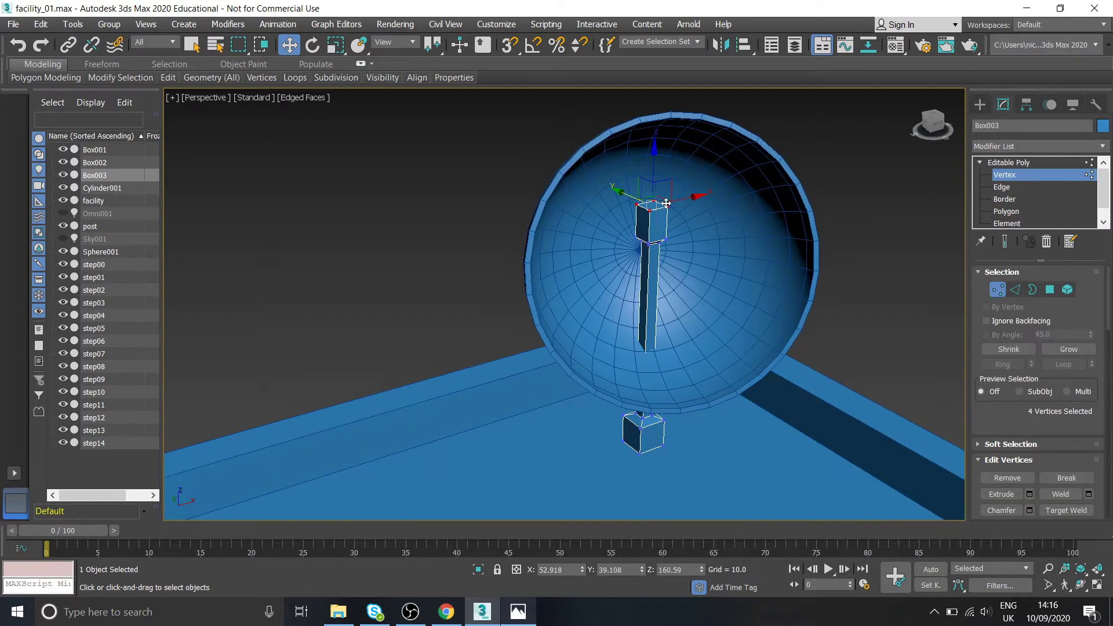
pyautogui.scroll(5, 673, 225)
pyautogui.moveTo(683, 258)
pyautogui.keyDown('alt'); pyautogui.mouseDown(button='middle')
pyautogui.moveTo(702, 252)
pyautogui.moveTo(693, 213)
pyautogui.moveTo(712, 244)
pyautogui.moveTo(698, 257)
pyautogui.mouseUp(button='middle'); pyautogui.keyUp('alt')
pyautogui.scroll(-2, 699, 261)
pyautogui.click(528, 614)
pyautogui.click(527, 615)
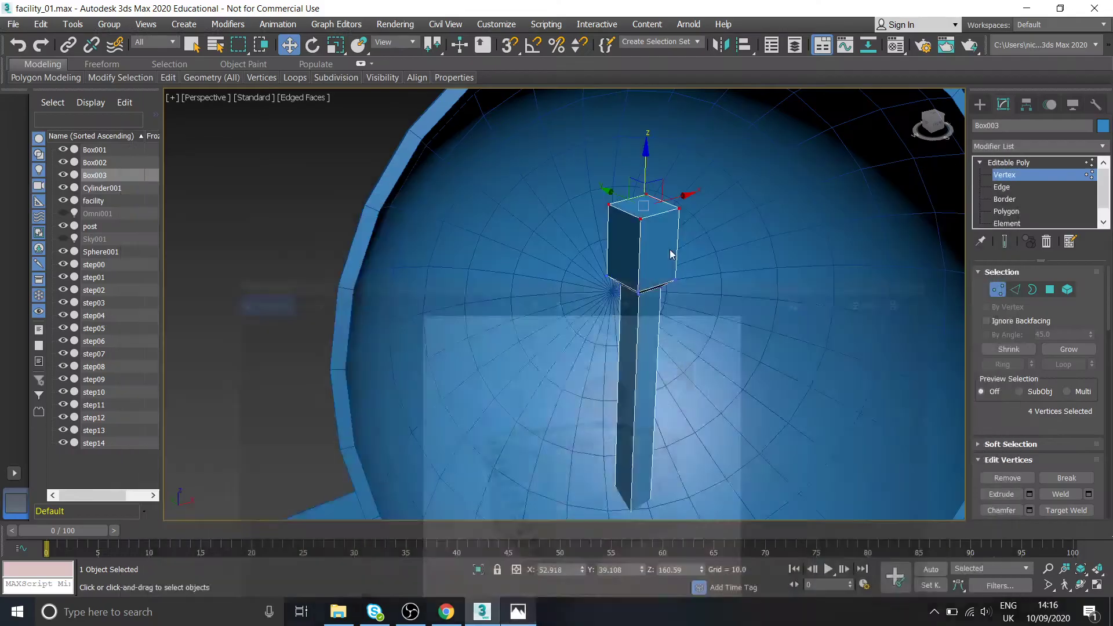
pyautogui.moveTo(645, 162); pyautogui.dragTo(645, 197)
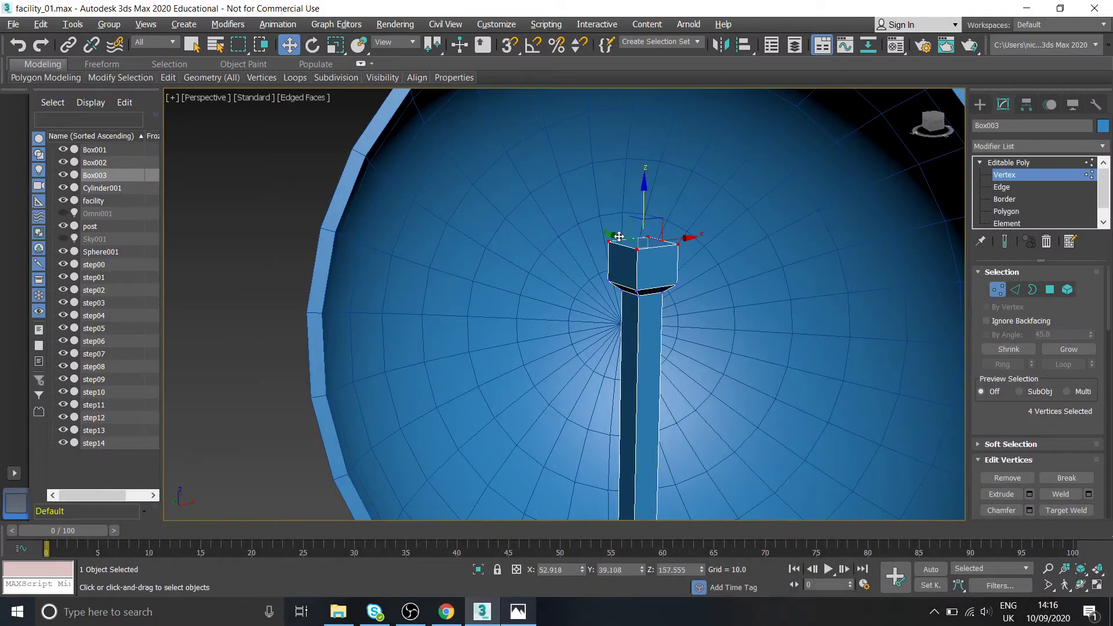
# - Try to lower the post's head by its vertices, undo it, and try selecting the head's polygons instead
pyautogui.moveTo(704, 348); pyautogui.dragTo(703, 348)
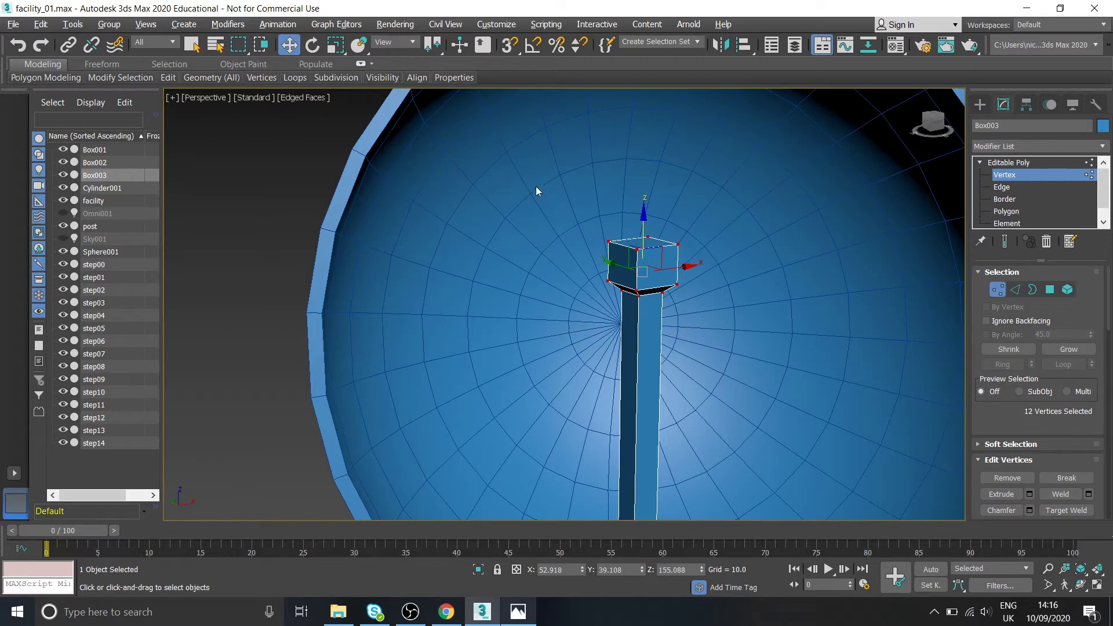
pyautogui.moveTo(645, 225); pyautogui.dragTo(641, 335)
pyautogui.hotkey('ctrl', 'z')
pyautogui.click(1010, 212)
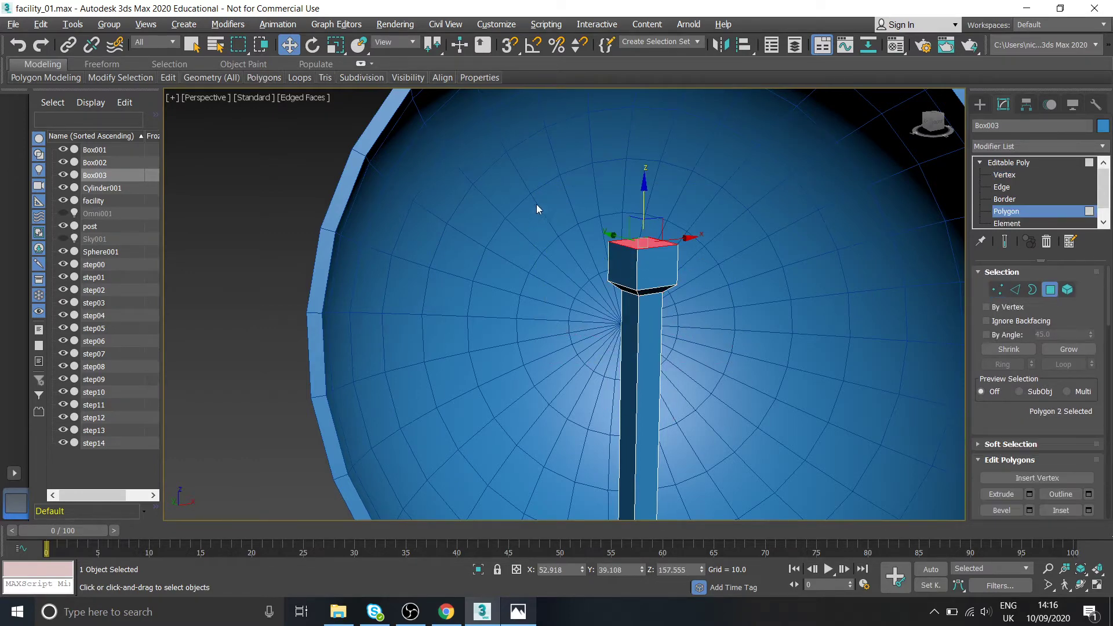
pyautogui.moveTo(538, 202); pyautogui.dragTo(733, 328)
pyautogui.moveTo(666, 359); pyautogui.dragTo(666, 208, button='middle')
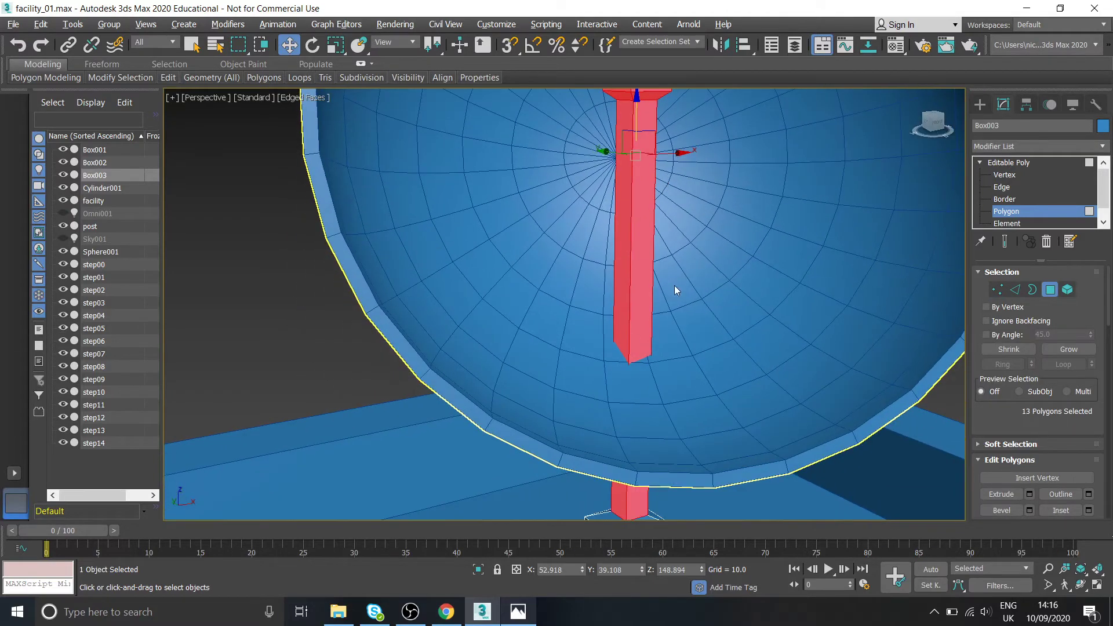
pyautogui.moveTo(674, 291); pyautogui.dragTo(659, 416, button='middle')
# - Shorten the post by lowering the 12 vertices of its head to about Z 145.5, and compare it with the reference image
pyautogui.click(1006, 177)
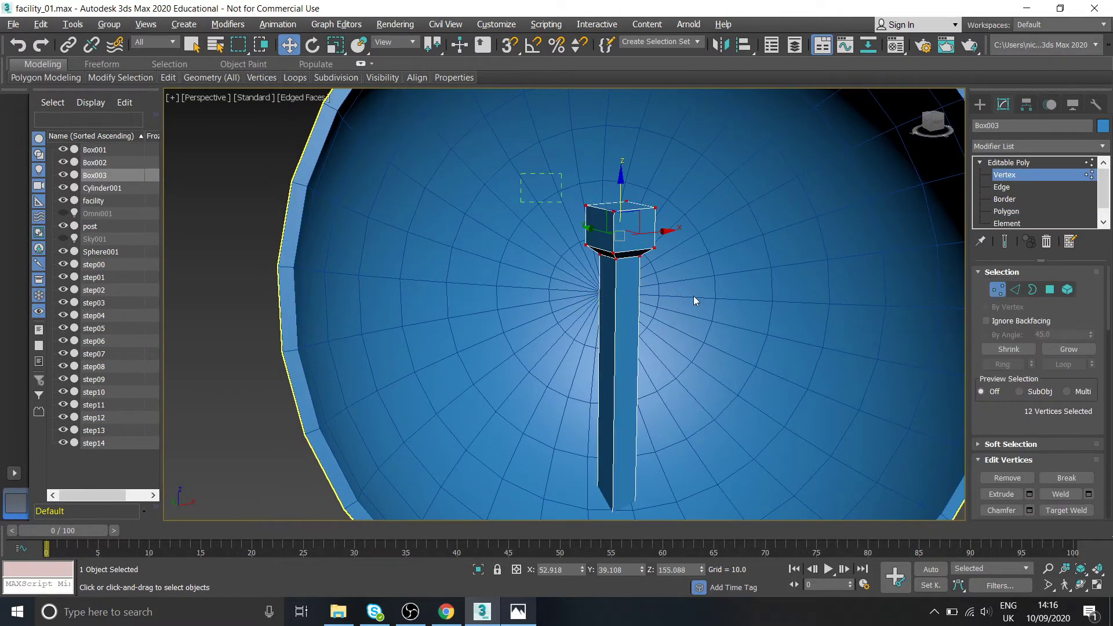
pyautogui.keyDown('alt'); pyautogui.moveTo(545, 278); pyautogui.dragTo(568, 257, button='middle'); pyautogui.keyUp('alt')
pyautogui.scroll(-4, 571, 264)
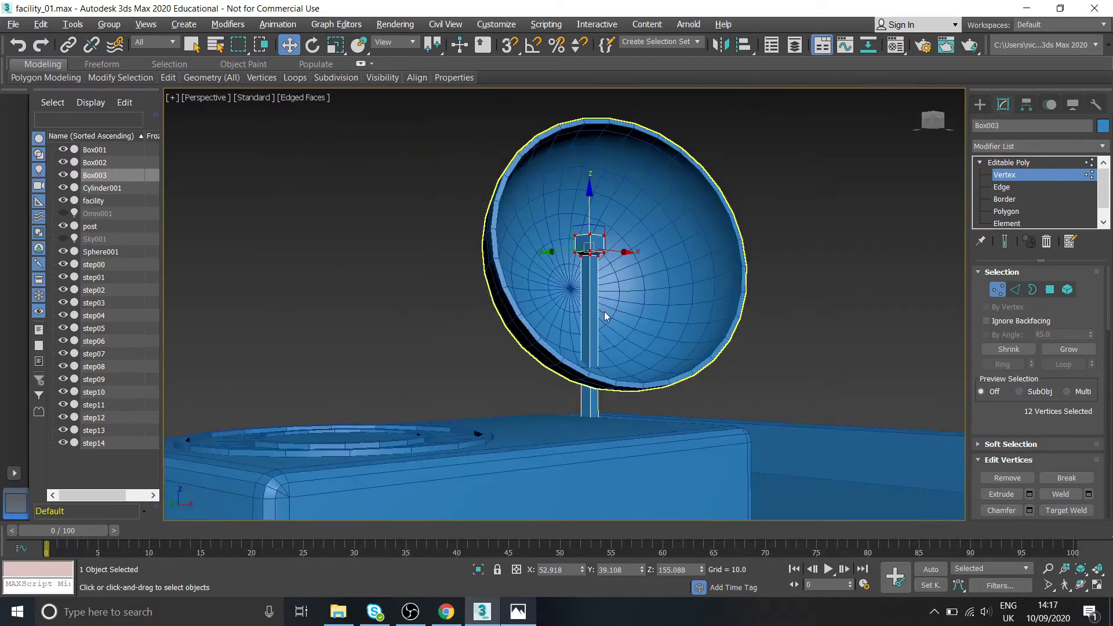
pyautogui.moveTo(605, 316)
pyautogui.keyDown('alt'); pyautogui.mouseDown(button='middle')
pyautogui.moveTo(587, 346)
pyautogui.moveTo(597, 333)
pyautogui.mouseUp(button='middle'); pyautogui.keyUp('alt')
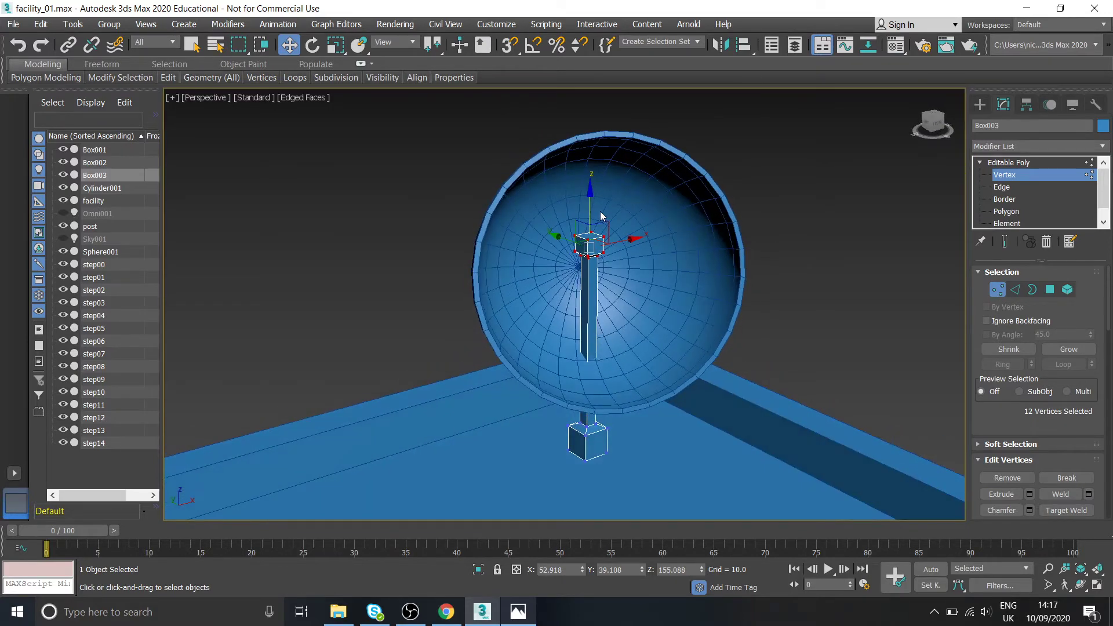
pyautogui.moveTo(590, 211); pyautogui.dragTo(589, 255)
pyautogui.click(511, 612)
pyautogui.click(517, 611)
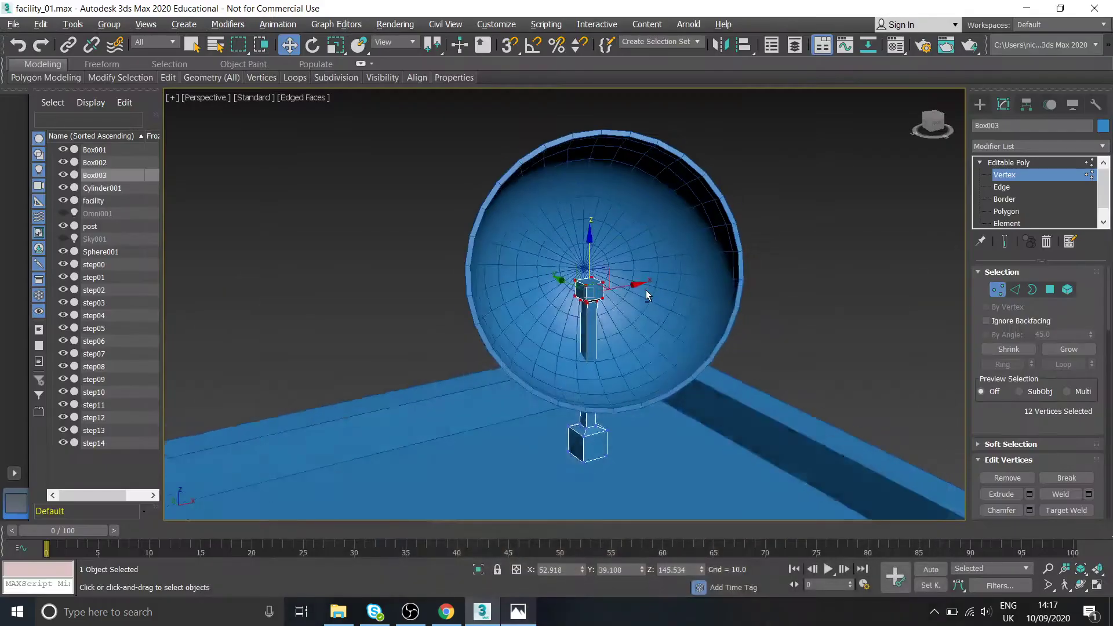
# - Bevel the top polygon of the post's head slightly upwards and inwards, and clear the polygon selection
pyautogui.keyDown('alt'); pyautogui.moveTo(609, 290); pyautogui.dragTo(632, 287, button='middle'); pyautogui.keyUp('alt')
pyautogui.scroll(4, 576, 267)
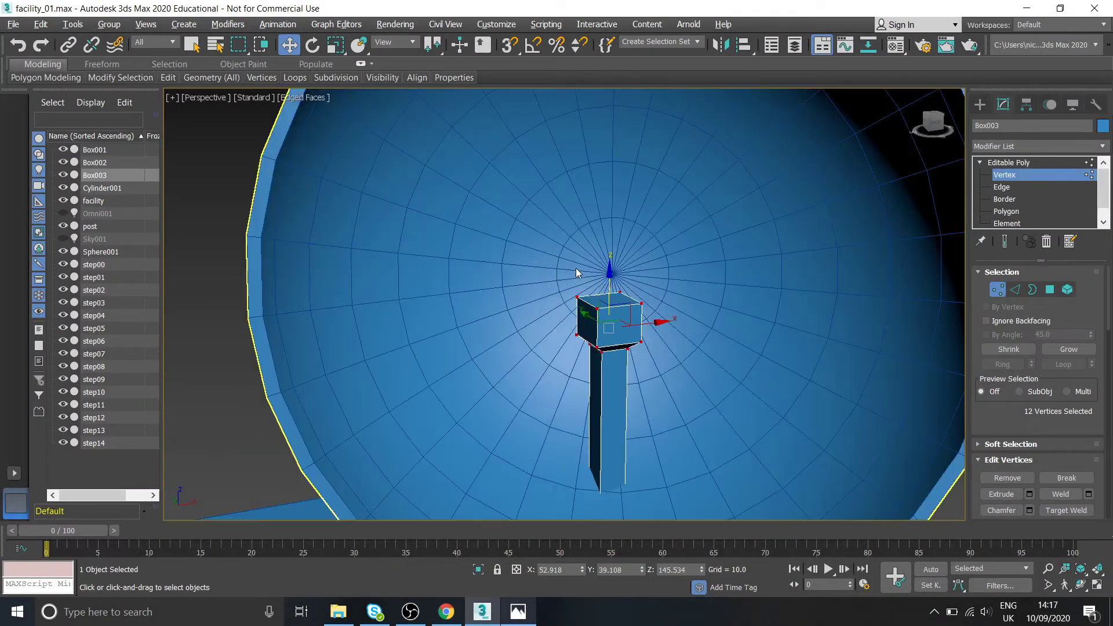
pyautogui.click(1005, 213)
pyautogui.click(623, 295)
pyautogui.keyDown('alt'); pyautogui.moveTo(603, 294); pyautogui.dragTo(610, 299, button='middle'); pyautogui.keyUp('alt')
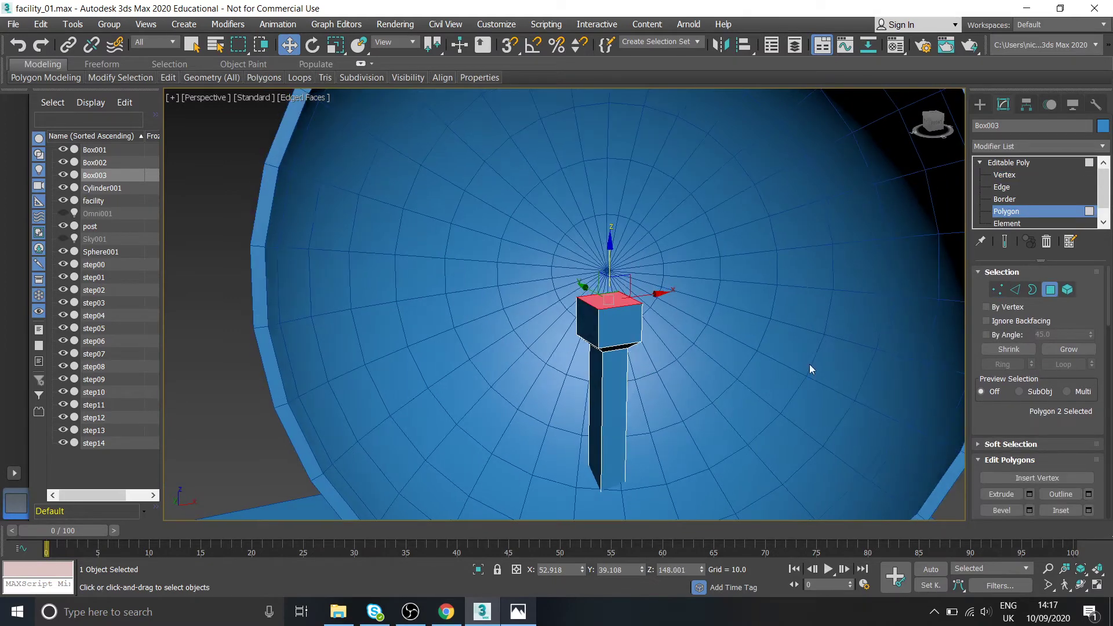
pyautogui.click(1002, 510)
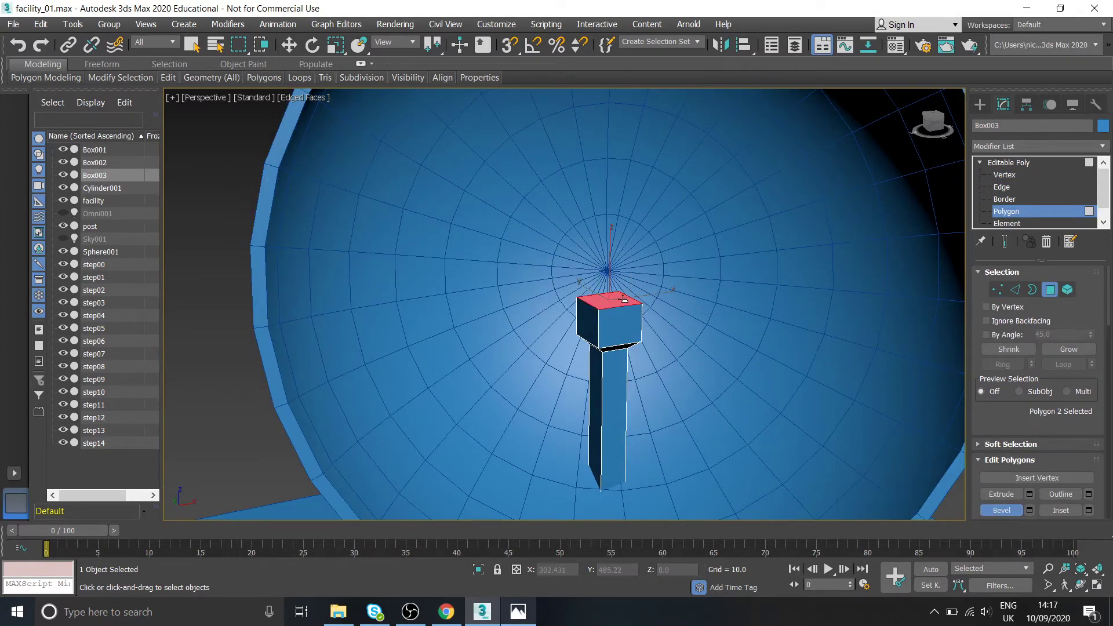
pyautogui.moveTo(623, 299); pyautogui.dragTo(624, 292)
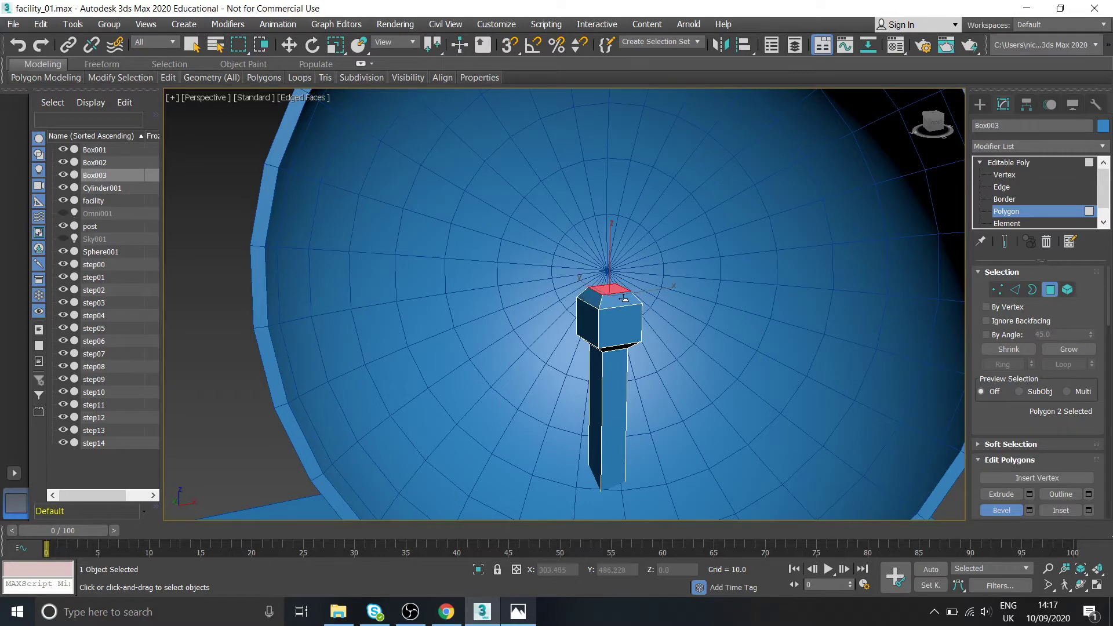
pyautogui.rightClick(687, 318)
pyautogui.click(711, 349)
# - Leave polygon editing, inspect the shortened post with the dish and roof from several angles, and deselect it
pyautogui.keyDown('alt'); pyautogui.moveTo(712, 349); pyautogui.dragTo(673, 363, button='middle'); pyautogui.keyUp('alt')
pyautogui.scroll(-6, 690, 356)
pyautogui.scroll(3, 695, 354)
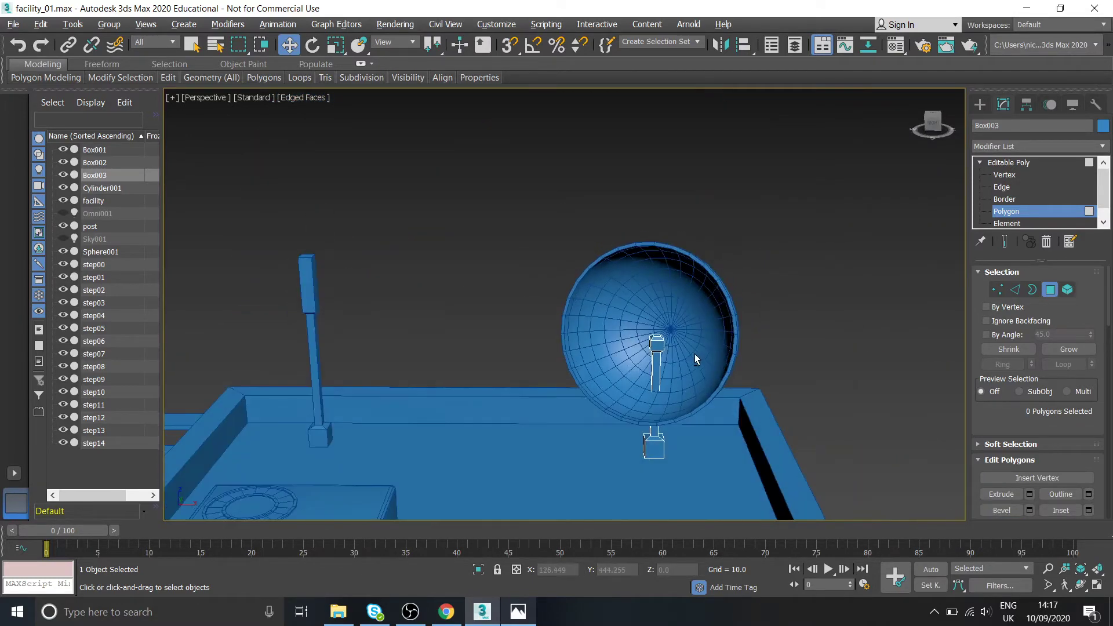
pyautogui.click(1008, 163)
pyautogui.click(821, 249)
pyautogui.keyDown('alt'); pyautogui.moveTo(821, 249); pyautogui.dragTo(726, 365, button='middle'); pyautogui.keyUp('alt')
pyautogui.scroll(-2, 768, 273)
pyautogui.keyDown('alt'); pyautogui.moveTo(768, 273); pyautogui.dragTo(791, 290, button='middle'); pyautogui.keyUp('alt')
pyautogui.scroll(3, 708, 243)
pyautogui.moveTo(757, 251); pyautogui.dragTo(665, 332, button='middle')
pyautogui.click(709, 307)
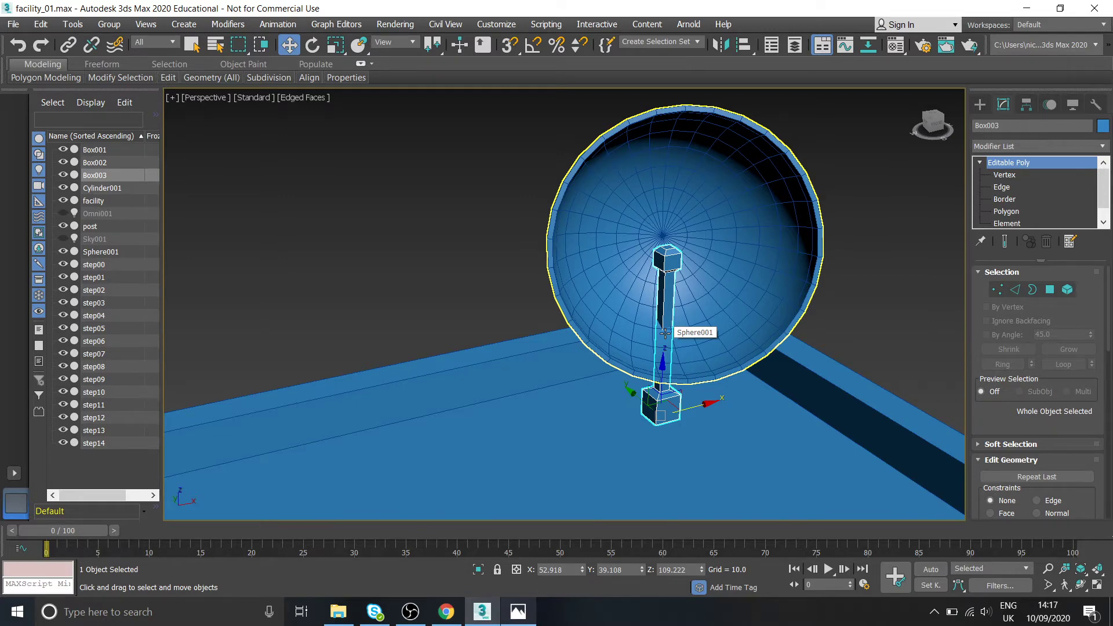
pyautogui.keyDown('alt'); pyautogui.moveTo(643, 313); pyautogui.dragTo(690, 390, button='middle'); pyautogui.keyUp('alt')
pyautogui.scroll(5, 700, 306)
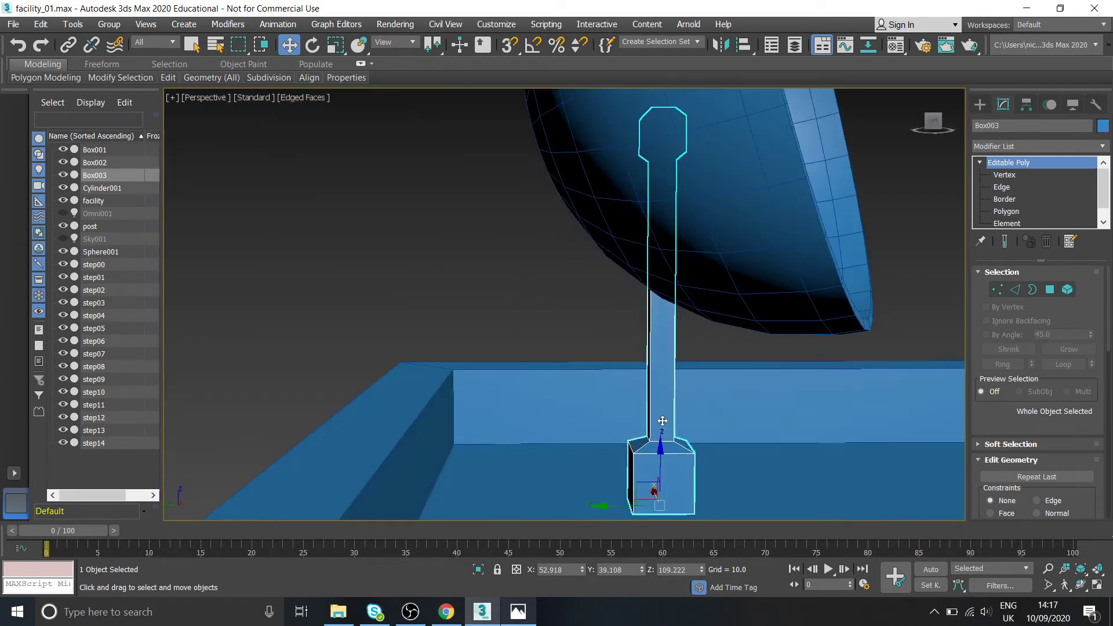
pyautogui.keyDown('alt'); pyautogui.moveTo(662, 286); pyautogui.dragTo(619, 290, button='middle'); pyautogui.keyUp('alt')
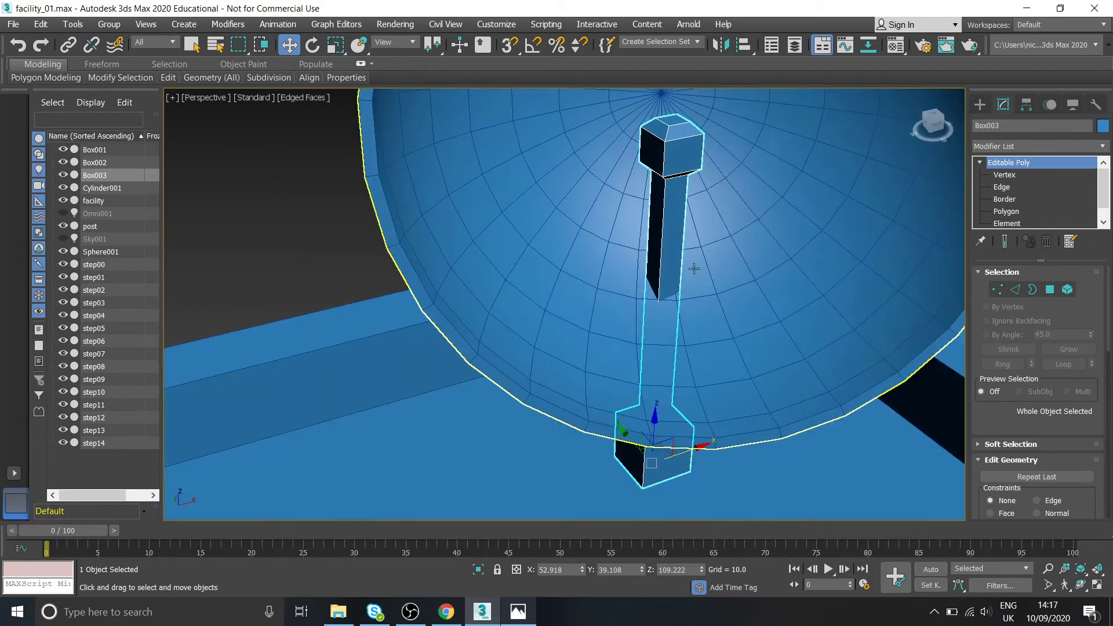
pyautogui.keyDown('alt'); pyautogui.moveTo(694, 269); pyautogui.dragTo(667, 244, button='middle'); pyautogui.keyUp('alt')
pyautogui.scroll(-4, 652, 264)
pyautogui.scroll(-4, 613, 482)
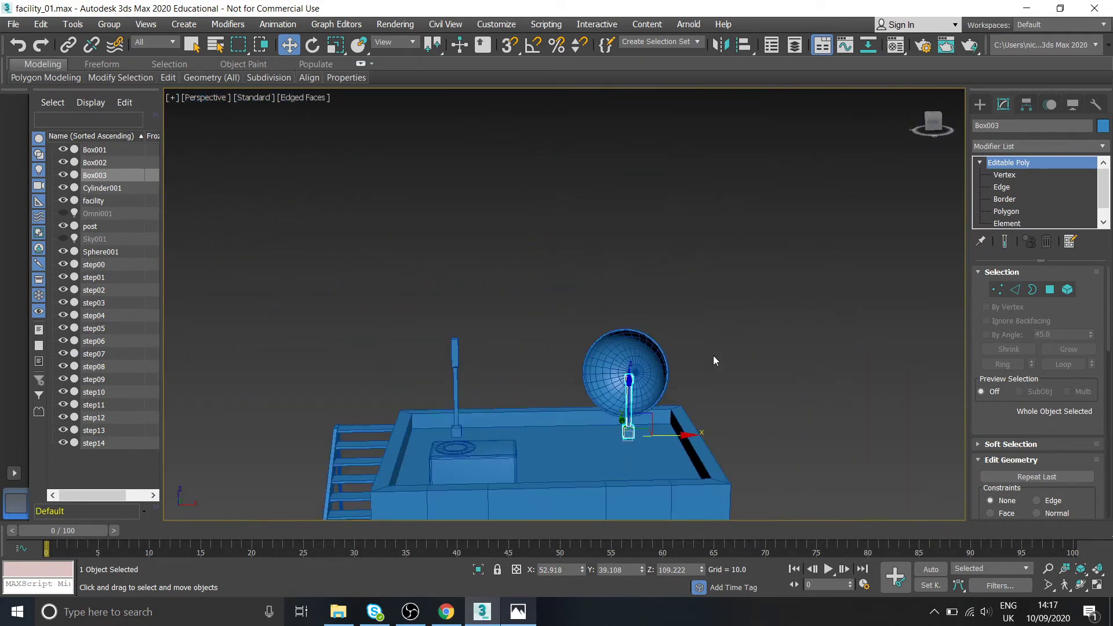
pyautogui.click(713, 357)
pyautogui.keyDown('alt'); pyautogui.moveTo(714, 357); pyautogui.dragTo(632, 299, button='middle'); pyautogui.keyUp('alt')
# - Turn the Edged Faces display off to examine the shaded building, and turn it back on
pyautogui.click(322, 103)
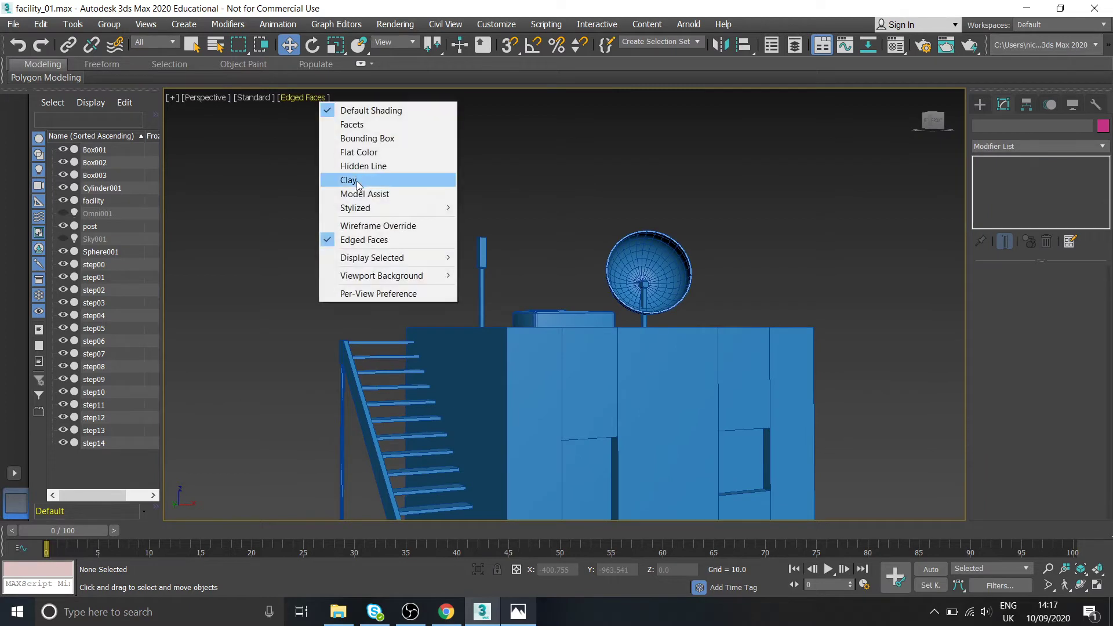
pyautogui.click(354, 239)
pyautogui.moveTo(523, 306)
pyautogui.keyDown('alt'); pyautogui.mouseDown(button='middle')
pyautogui.moveTo(552, 321)
pyautogui.moveTo(449, 299)
pyautogui.moveTo(552, 306)
pyautogui.moveTo(487, 292)
pyautogui.moveTo(458, 237)
pyautogui.mouseUp(button='middle'); pyautogui.keyUp('alt')
pyautogui.scroll(-3, 487, 292)
pyautogui.click(318, 98)
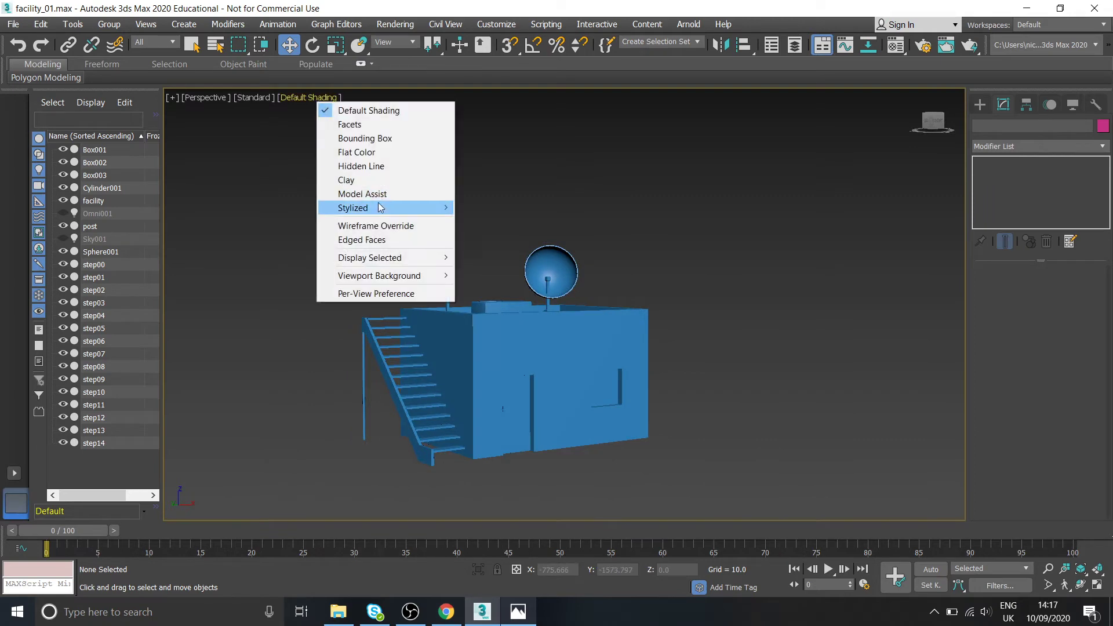
pyautogui.click(359, 238)
pyautogui.keyDown('alt'); pyautogui.moveTo(590, 352); pyautogui.dragTo(601, 326, button='middle'); pyautogui.keyUp('alt')
pyautogui.scroll(3, 602, 326)
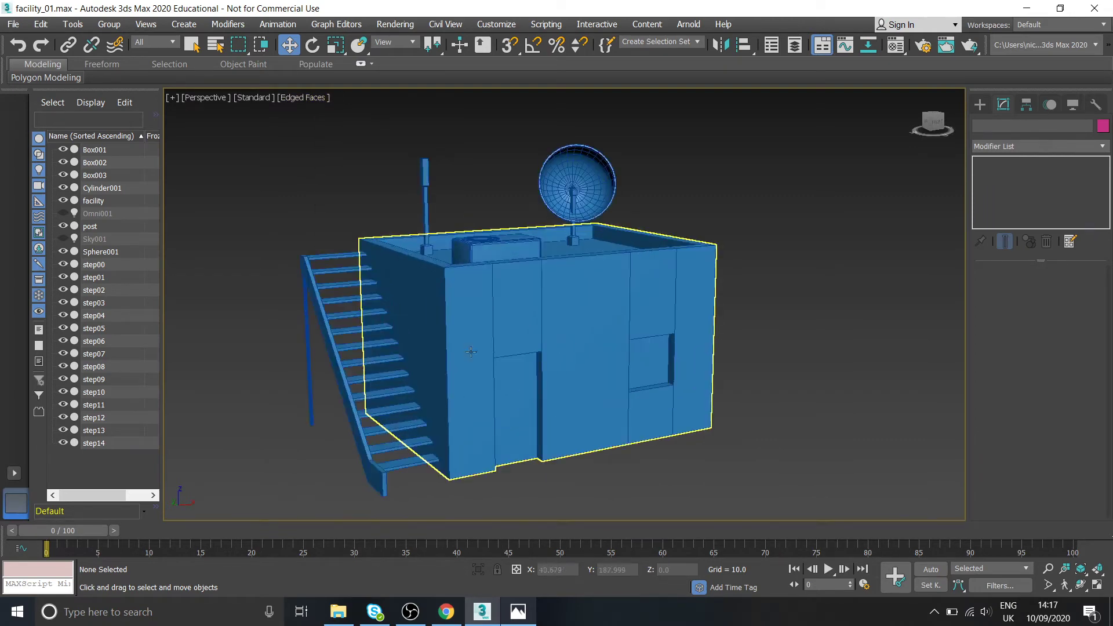
# - Compare the whole building with the reference image facility.png in Photos from a matching angle, and return to 3ds Max
pyautogui.scroll(2, 511, 316)
pyautogui.scroll(-5, 573, 280)
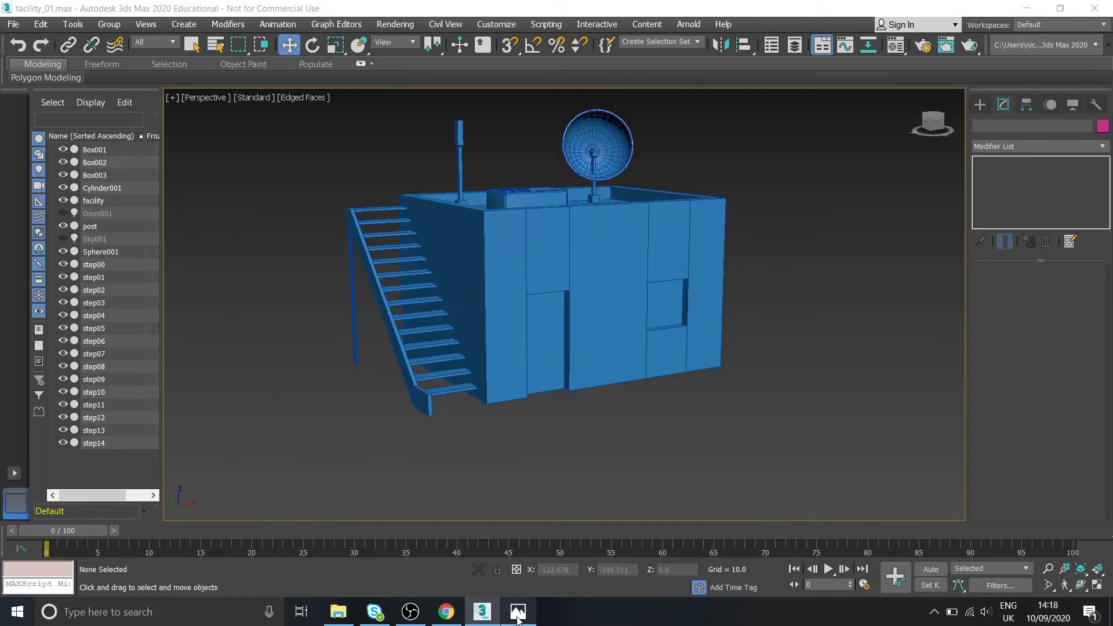
pyautogui.click(518, 611)
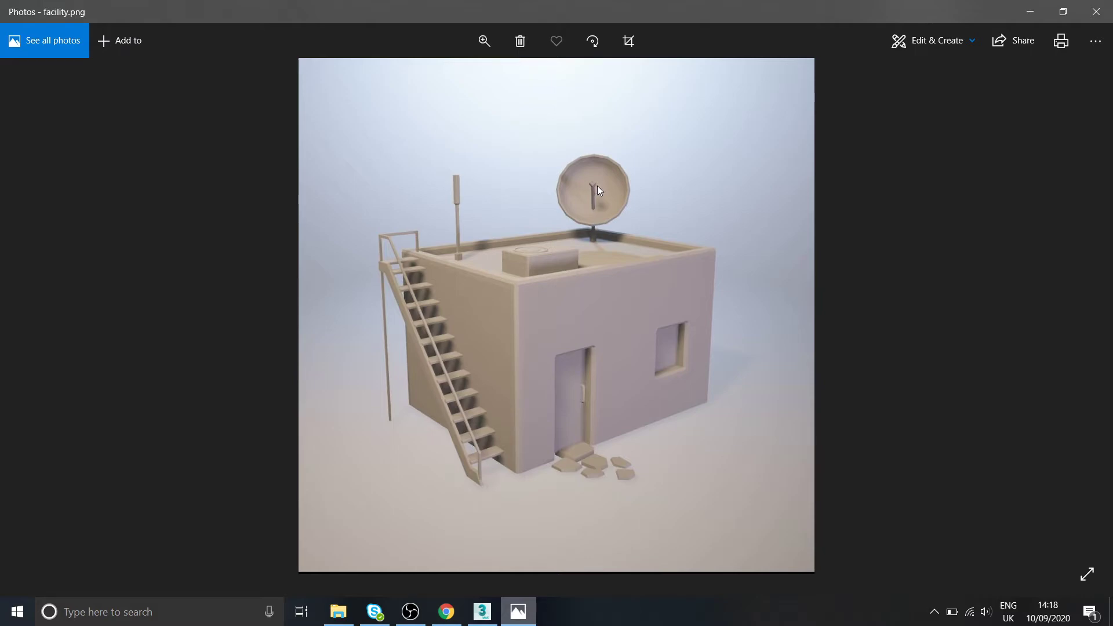
pyautogui.click(518, 613)
pyautogui.moveTo(551, 255)
pyautogui.keyDown('alt'); pyautogui.mouseDown(button='middle')
pyautogui.moveTo(616, 248)
pyautogui.moveTo(504, 244)
pyautogui.moveTo(569, 244)
pyautogui.moveTo(548, 256)
pyautogui.mouseUp(button='middle'); pyautogui.keyUp('alt')
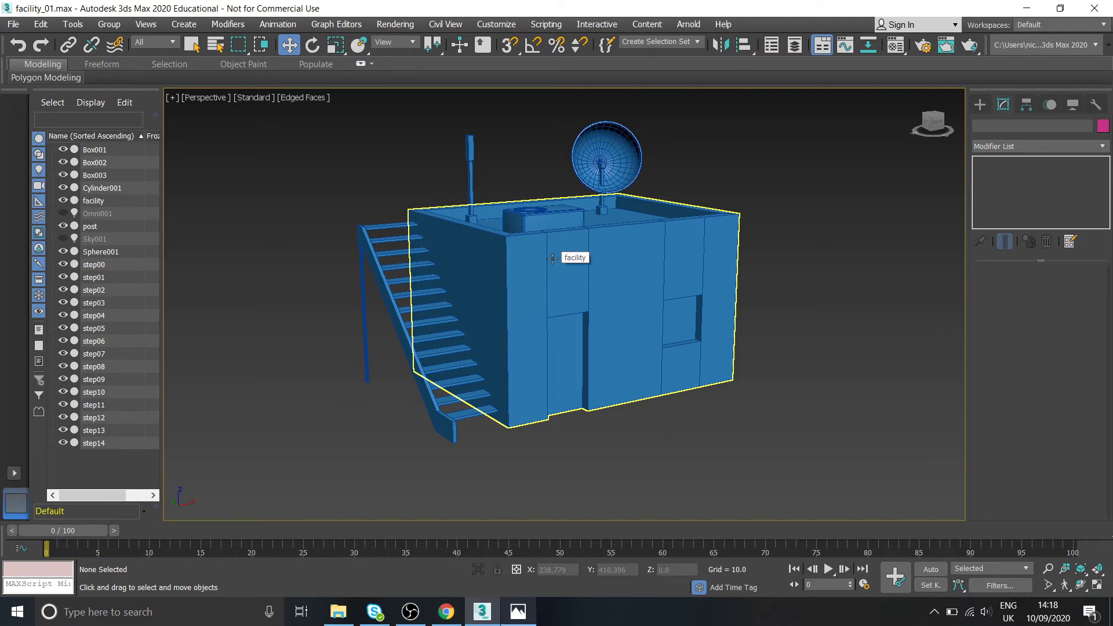
pyautogui.keyDown('alt'); pyautogui.moveTo(549, 254); pyautogui.dragTo(581, 270, button='middle'); pyautogui.keyUp('alt')
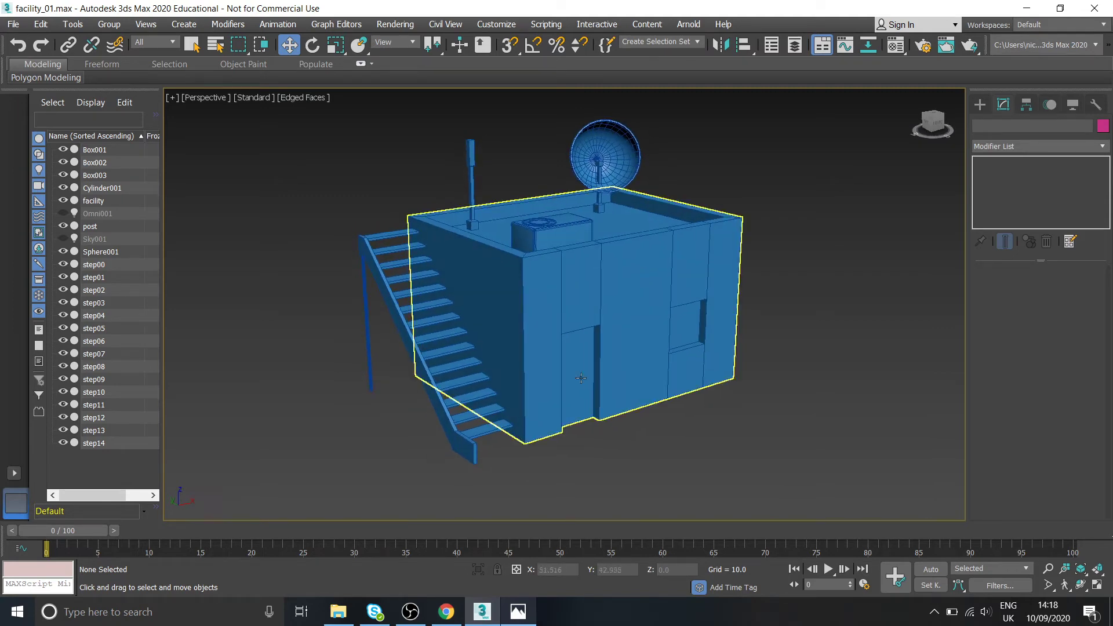
pyautogui.click(526, 617)
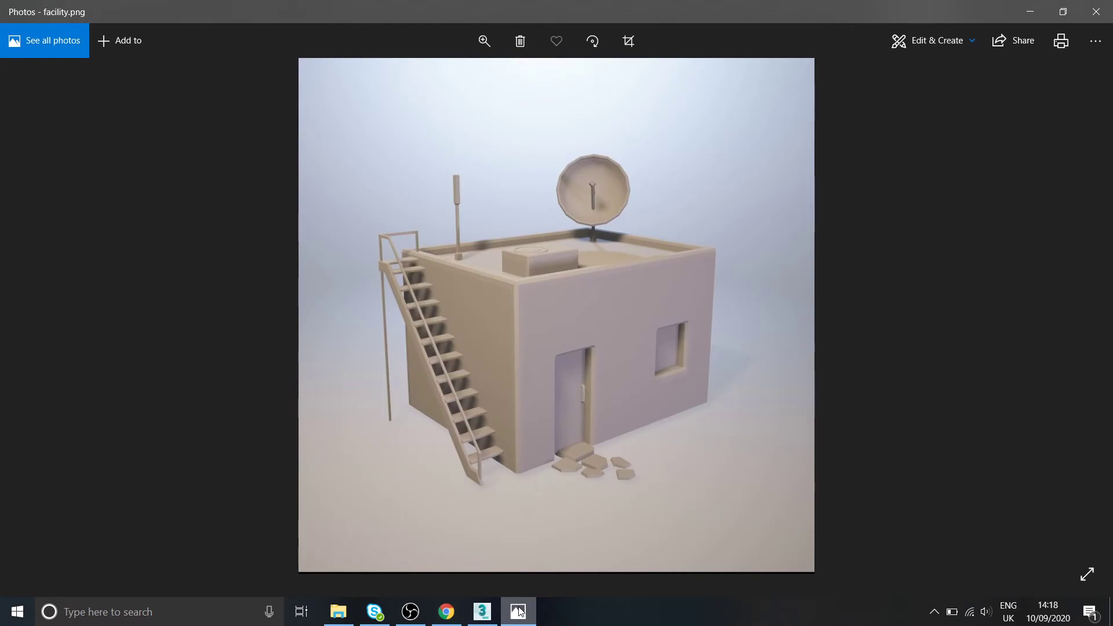
pyautogui.click(519, 612)
# - Create a box as the door's vertical handle with AutoGrid on the door face, about 12.9 long, 1.5 wide and 1.8 high
pyautogui.scroll(5, 585, 374)
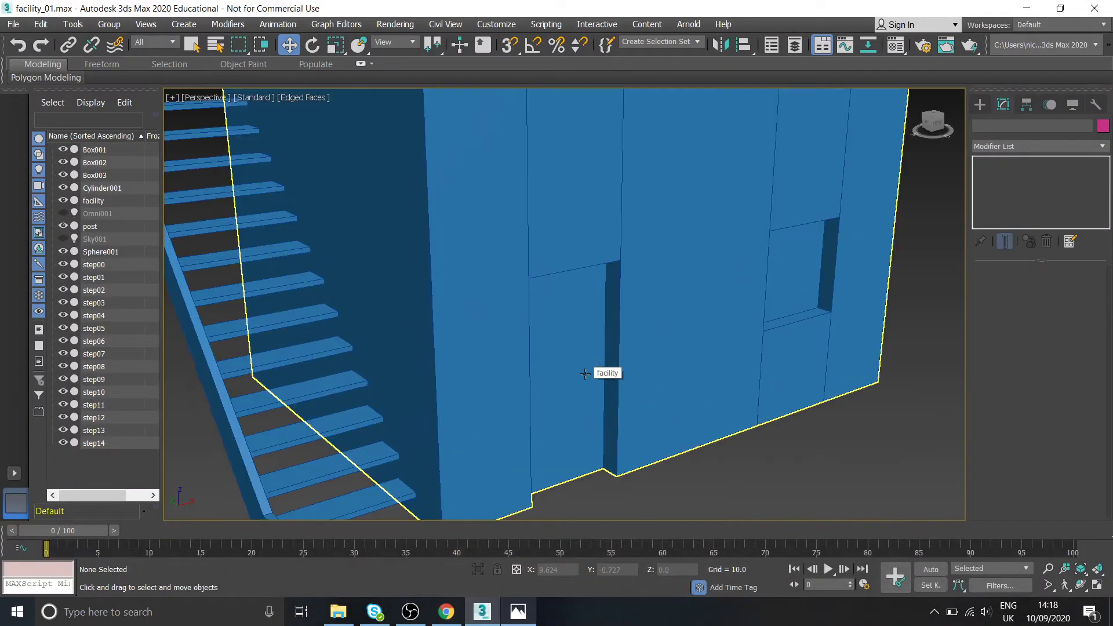
pyautogui.click(980, 105)
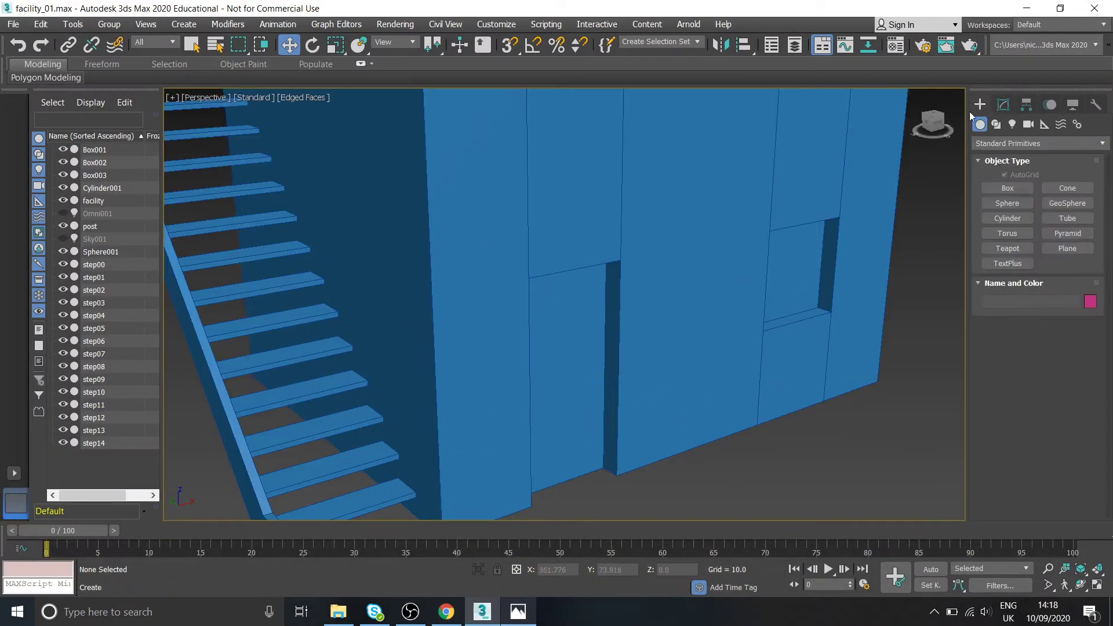
pyautogui.click(1009, 189)
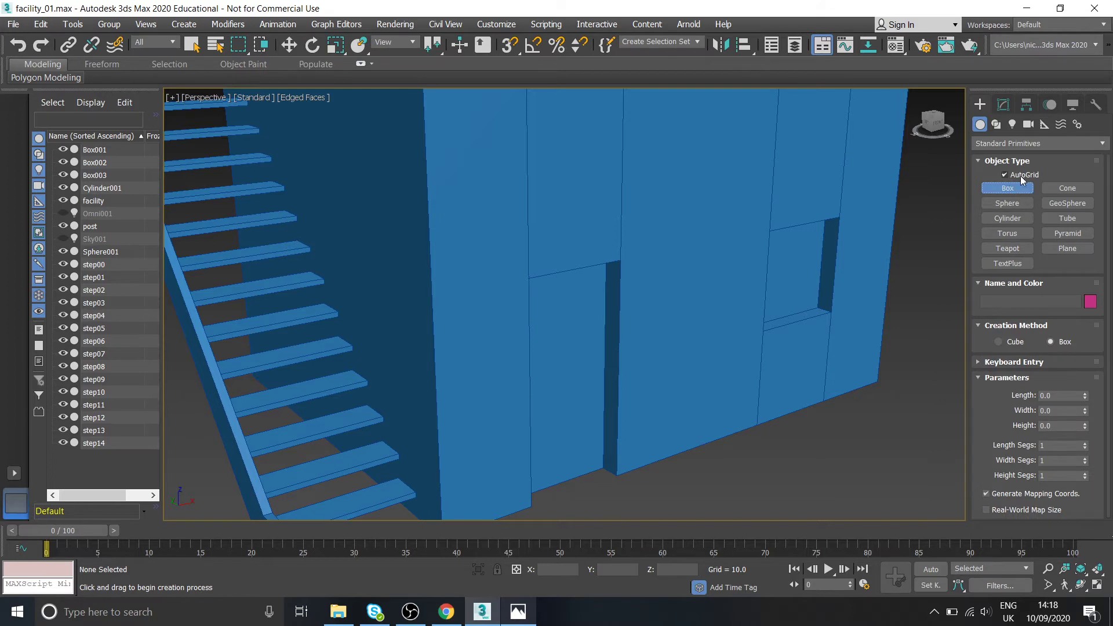
pyautogui.scroll(6, 659, 390)
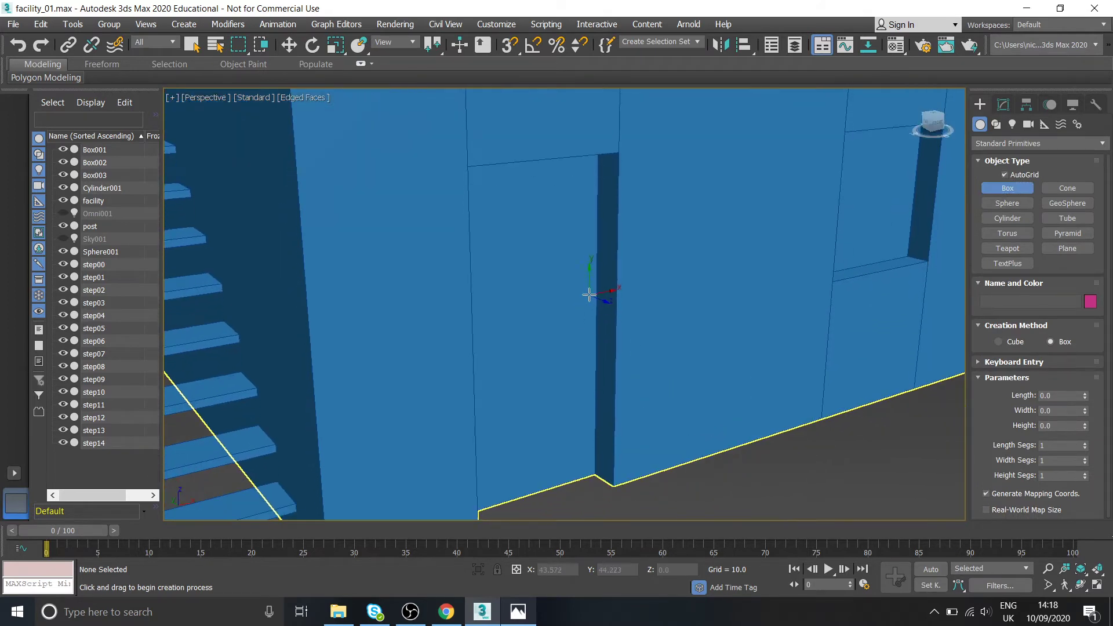
pyautogui.moveTo(583, 270); pyautogui.dragTo(578, 338)
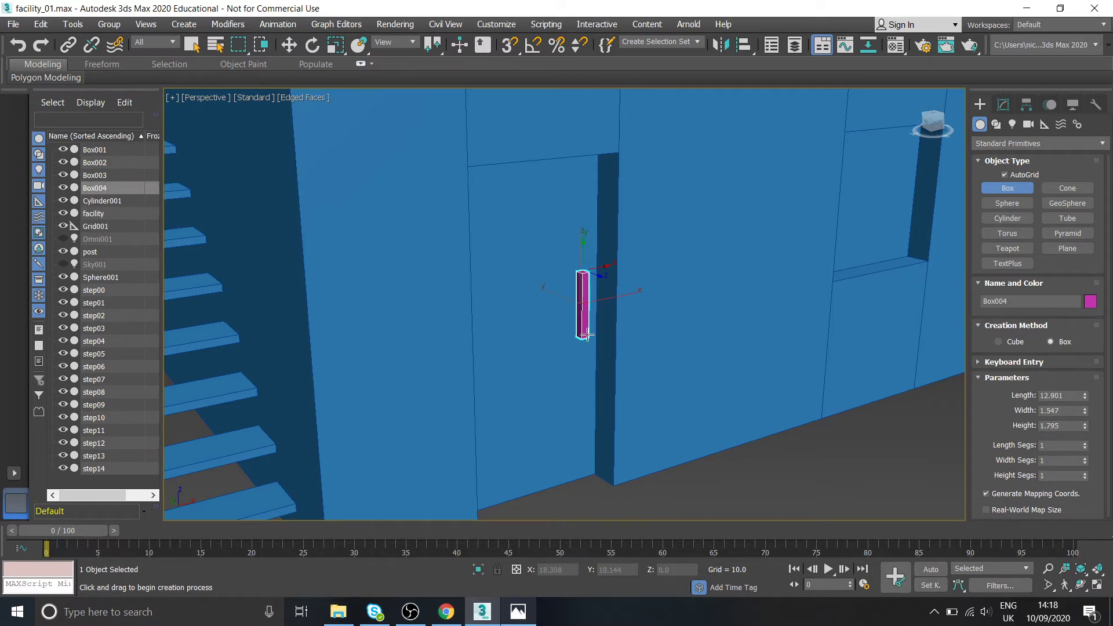
pyautogui.click(587, 335)
pyautogui.press('w')
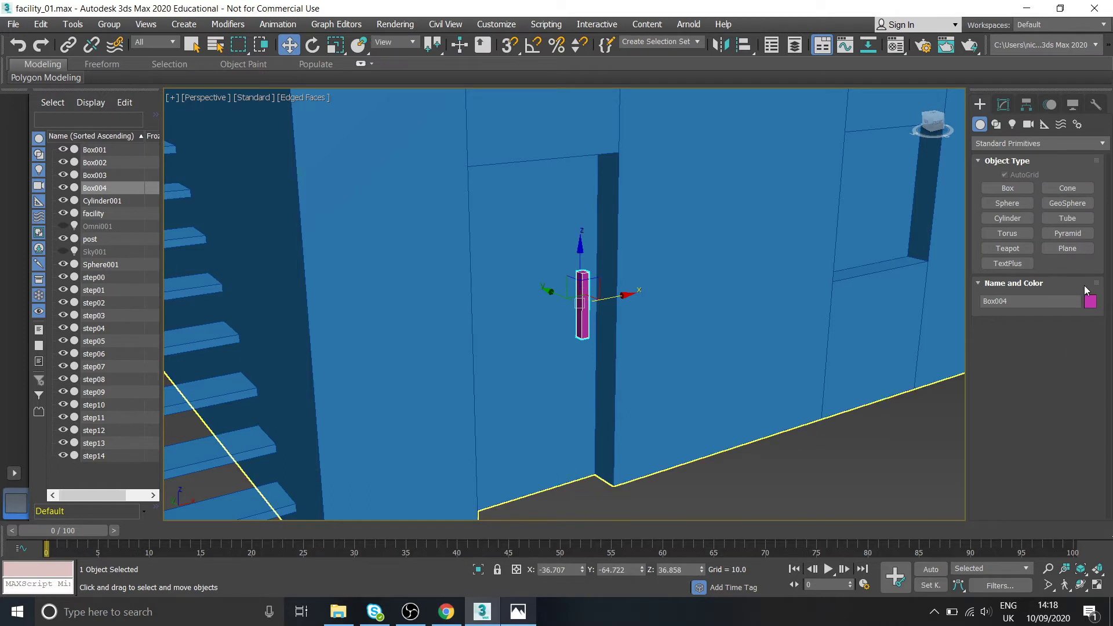
# - Set the door handle's object color to the blue used on the building, and deselect it
pyautogui.click(1089, 304)
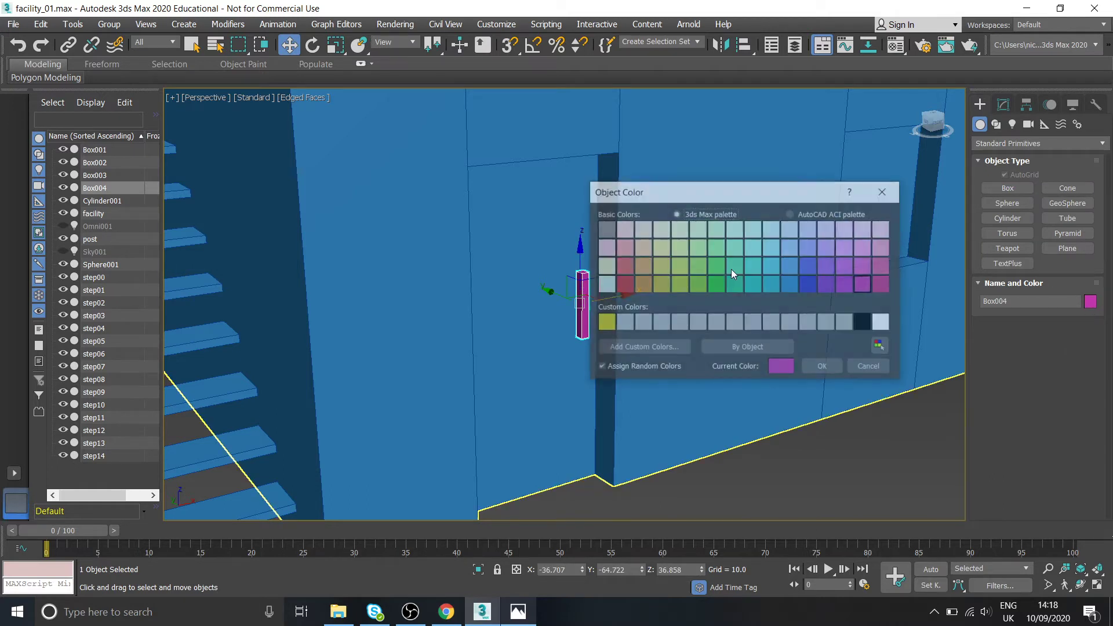
pyautogui.click(791, 285)
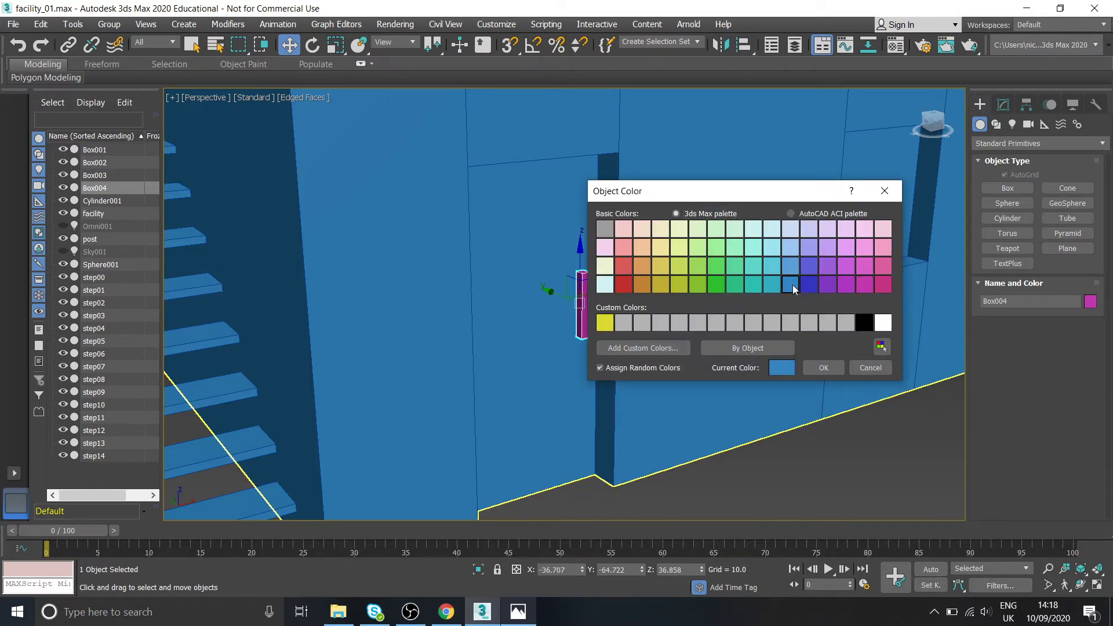
pyautogui.click(821, 369)
pyautogui.click(771, 455)
pyautogui.keyDown('alt'); pyautogui.moveTo(666, 360); pyautogui.dragTo(678, 350, button='middle'); pyautogui.keyUp('alt')
pyautogui.scroll(-4, 682, 353)
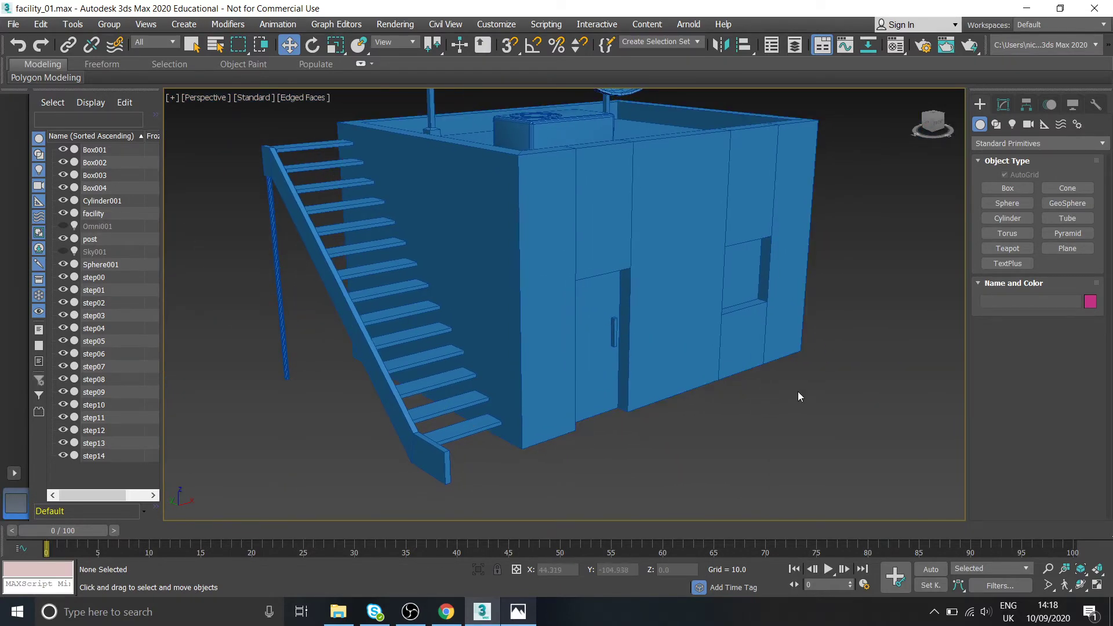
# - Examine the staircase railing in the reference image facility.png in Photos, and return to the stairs in 3ds Max
pyautogui.moveTo(798, 392); pyautogui.dragTo(784, 421, button='middle')
pyautogui.scroll(3, 734, 417)
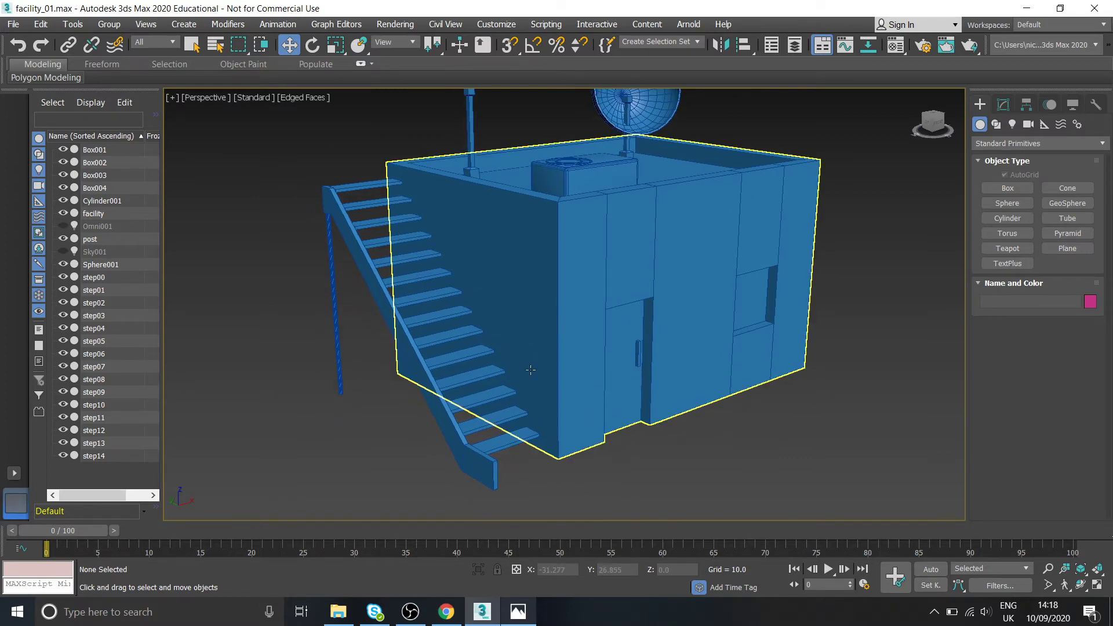
pyautogui.click(518, 611)
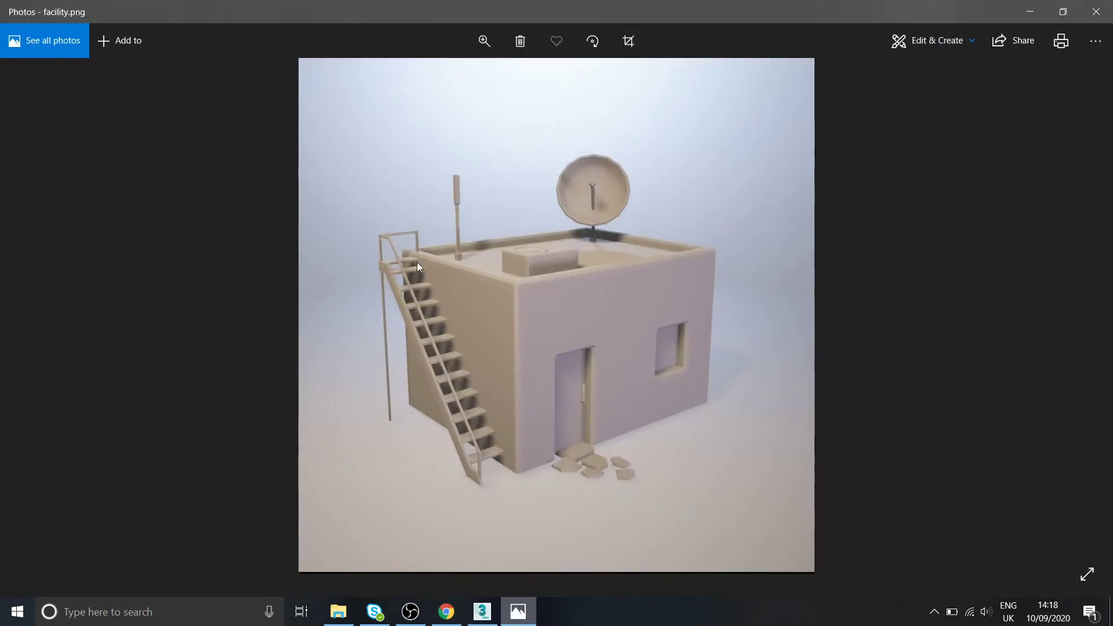
pyautogui.click(516, 625)
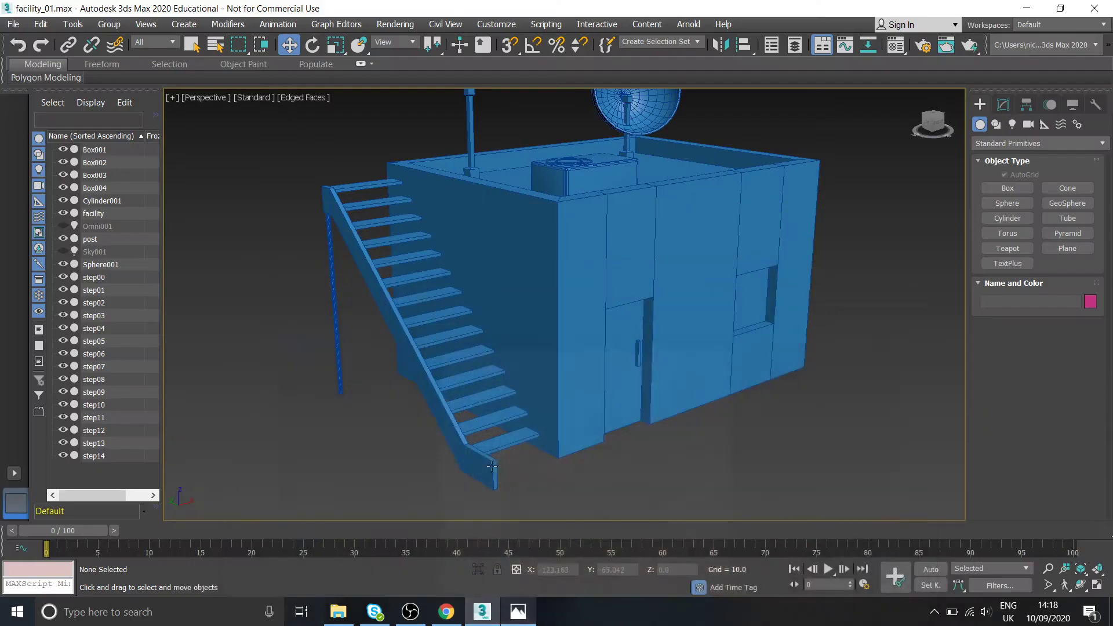
pyautogui.moveTo(469, 361); pyautogui.dragTo(529, 408, button='middle')
pyautogui.keyDown('alt'); pyautogui.moveTo(419, 242); pyautogui.dragTo(434, 260, button='middle'); pyautogui.keyUp('alt')
pyautogui.moveTo(738, 409); pyautogui.dragTo(672, 359, button='middle')
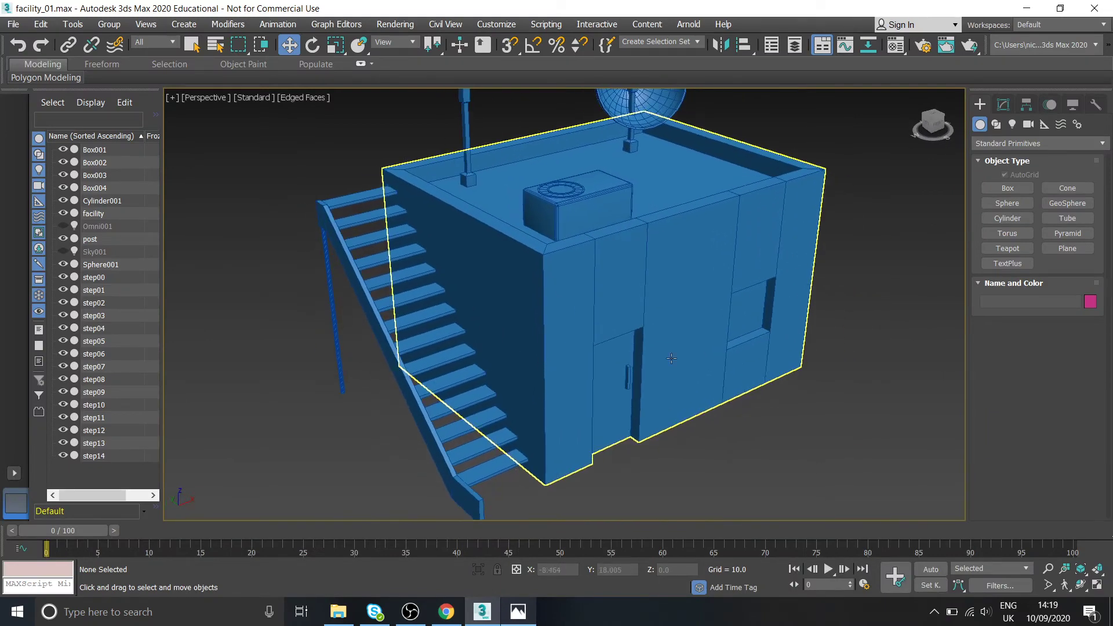
# - Activate the Line spline tool with AutoGrid, and check the railing at the stair top against the reference image facility.png
pyautogui.click(996, 125)
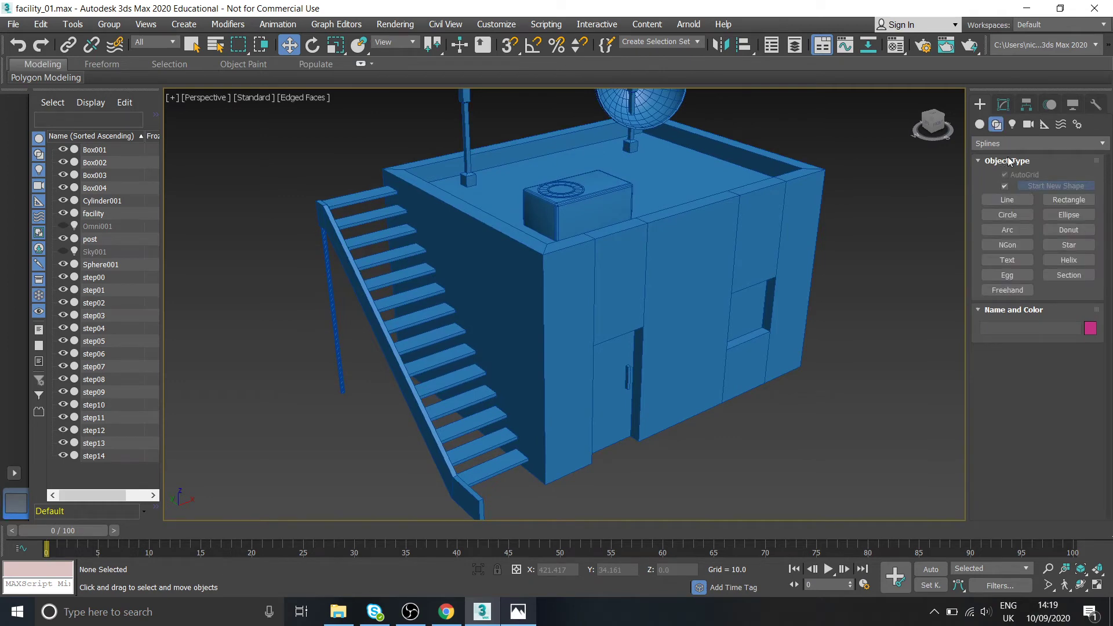
pyautogui.scroll(-5, 656, 263)
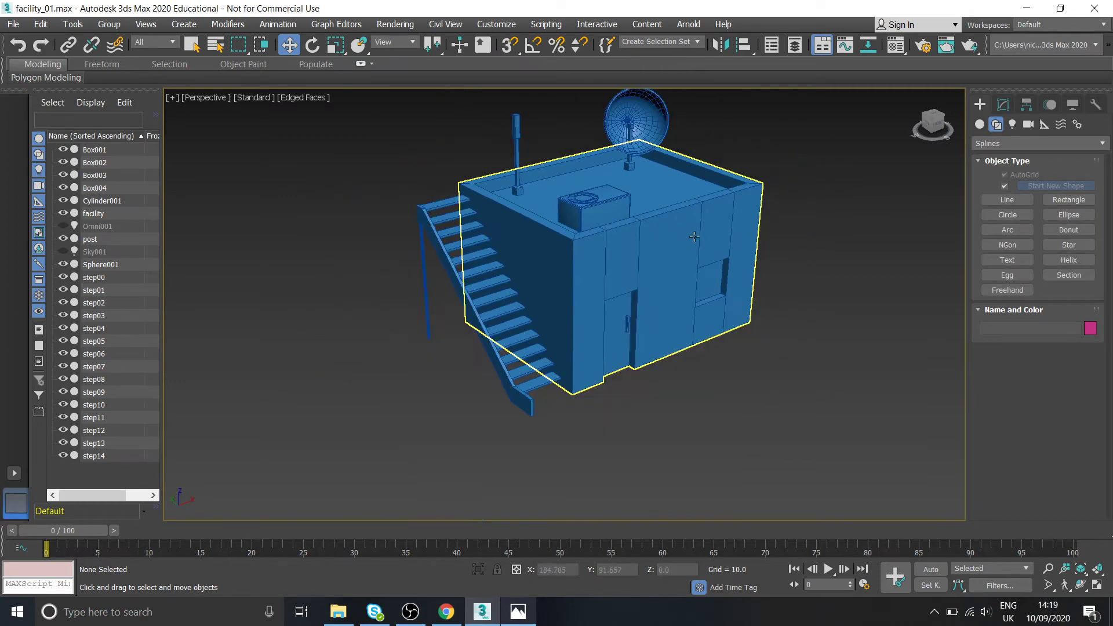
pyautogui.click(980, 125)
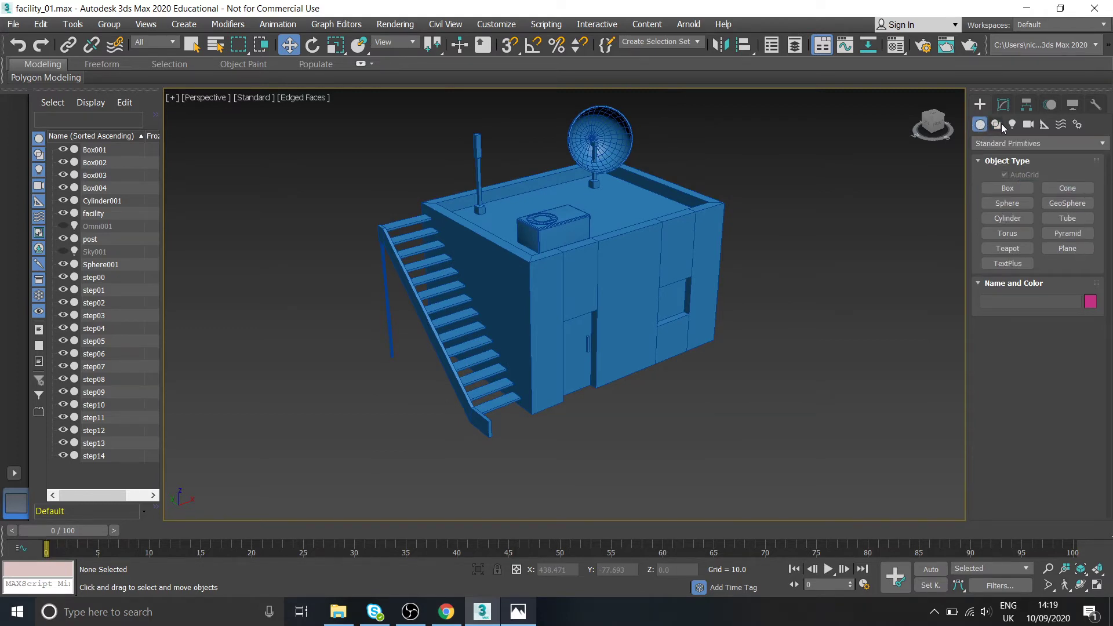
pyautogui.click(1013, 125)
pyautogui.click(997, 125)
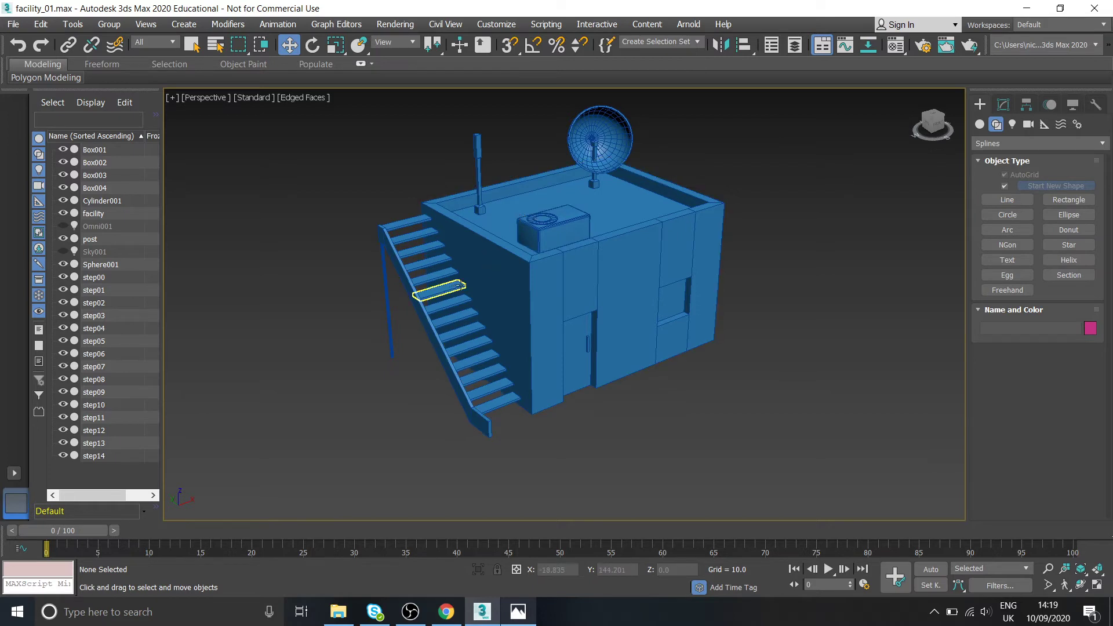
pyautogui.click(996, 200)
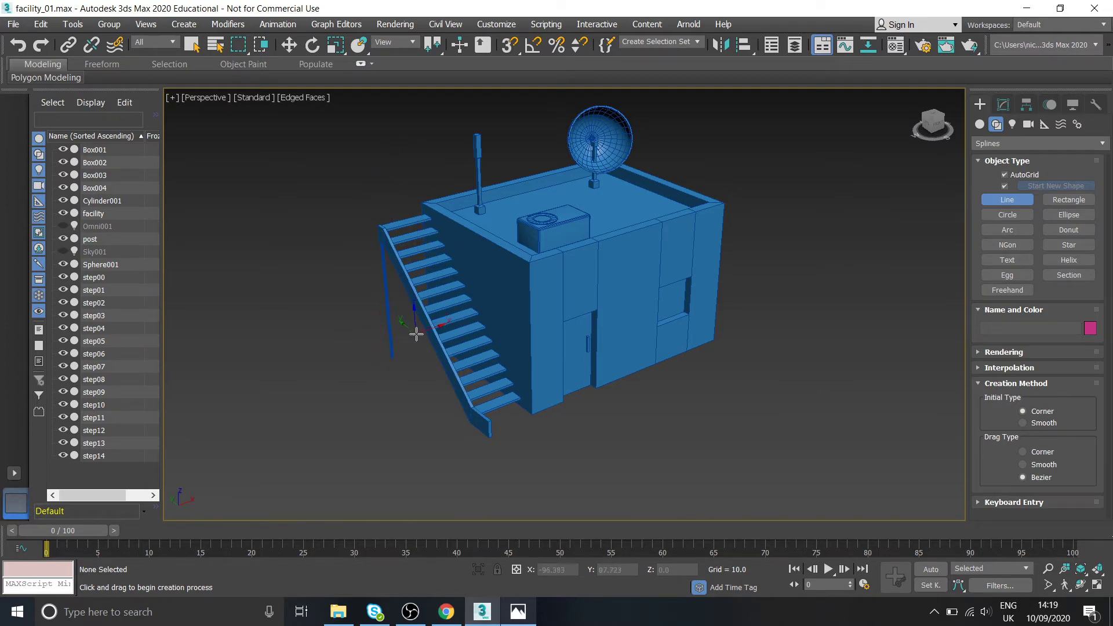
pyautogui.keyDown('alt'); pyautogui.moveTo(490, 273); pyautogui.dragTo(509, 305, button='middle'); pyautogui.keyUp('alt')
pyautogui.click(518, 611)
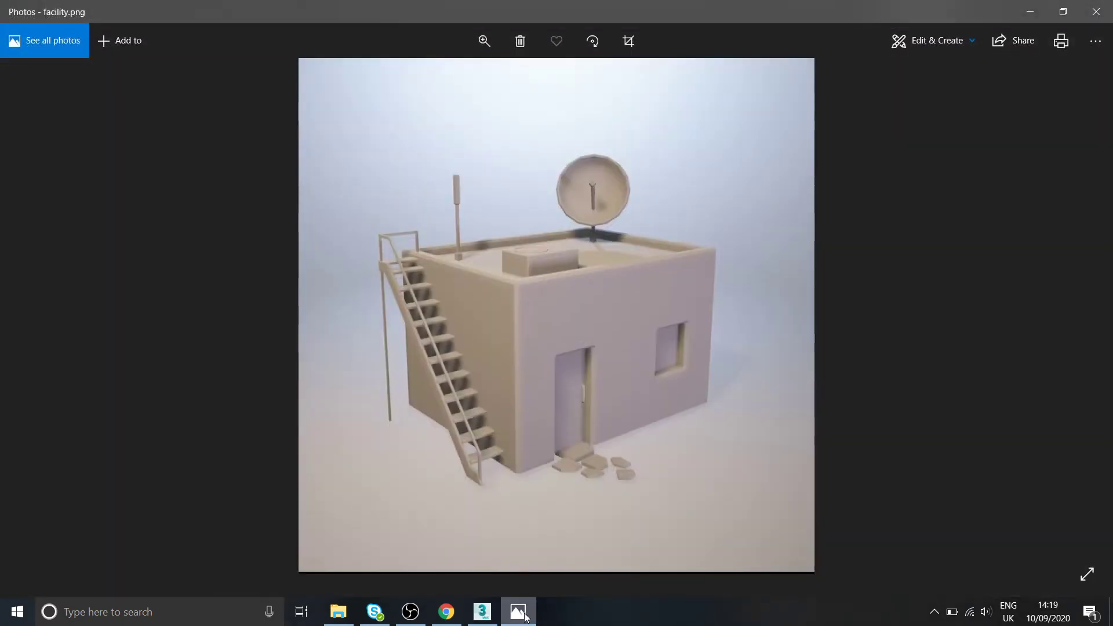
pyautogui.click(518, 611)
pyautogui.keyDown('alt'); pyautogui.moveTo(534, 410); pyautogui.dragTo(568, 186, button='middle'); pyautogui.keyUp('alt')
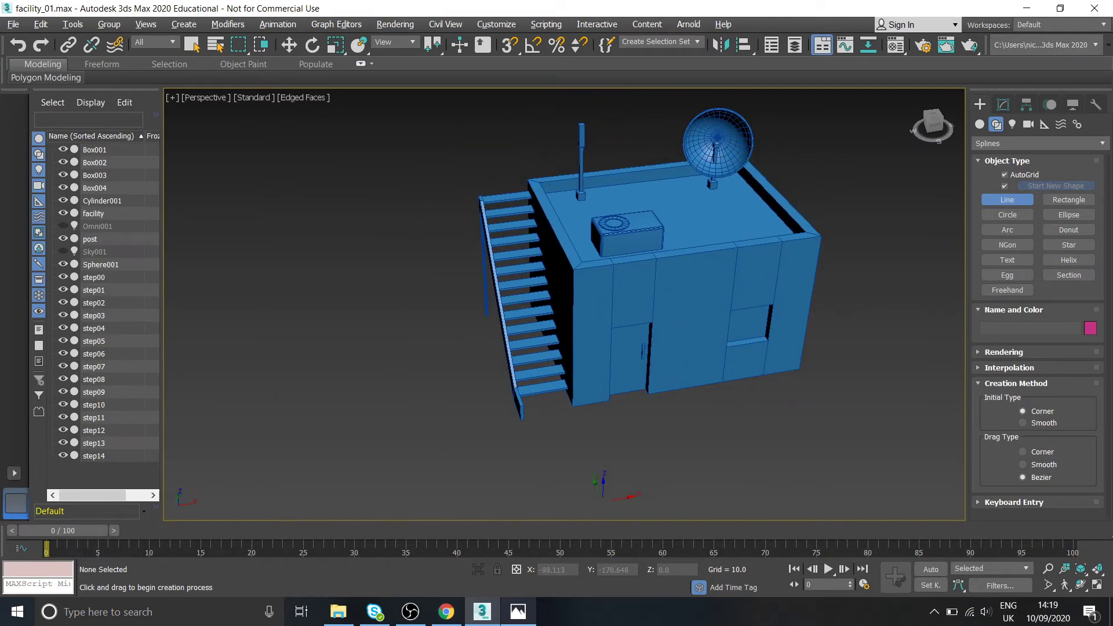
pyautogui.click(530, 616)
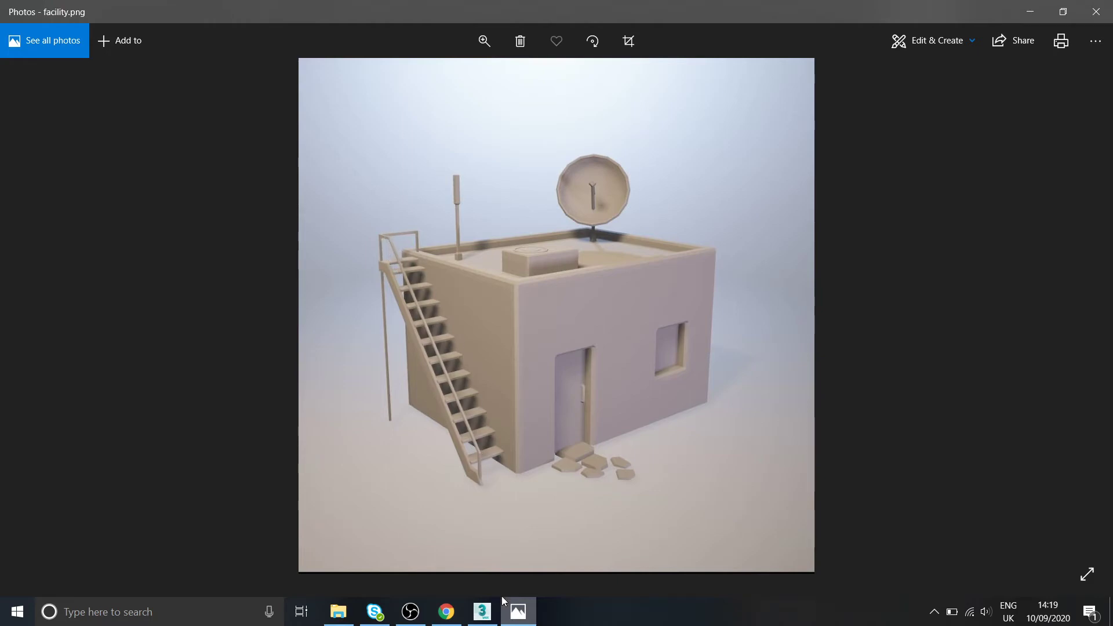
pyautogui.click(485, 610)
# - Draw an open three-segment rectangular line on the ground in front of the stairs, with its first segment about 33 units long
pyautogui.keyDown('alt'); pyautogui.moveTo(579, 371); pyautogui.dragTo(548, 387, button='middle'); pyautogui.keyUp('alt')
pyautogui.moveTo(564, 351); pyautogui.dragTo(579, 290, button='middle')
pyautogui.moveTo(529, 415); pyautogui.dragTo(528, 403, button='middle')
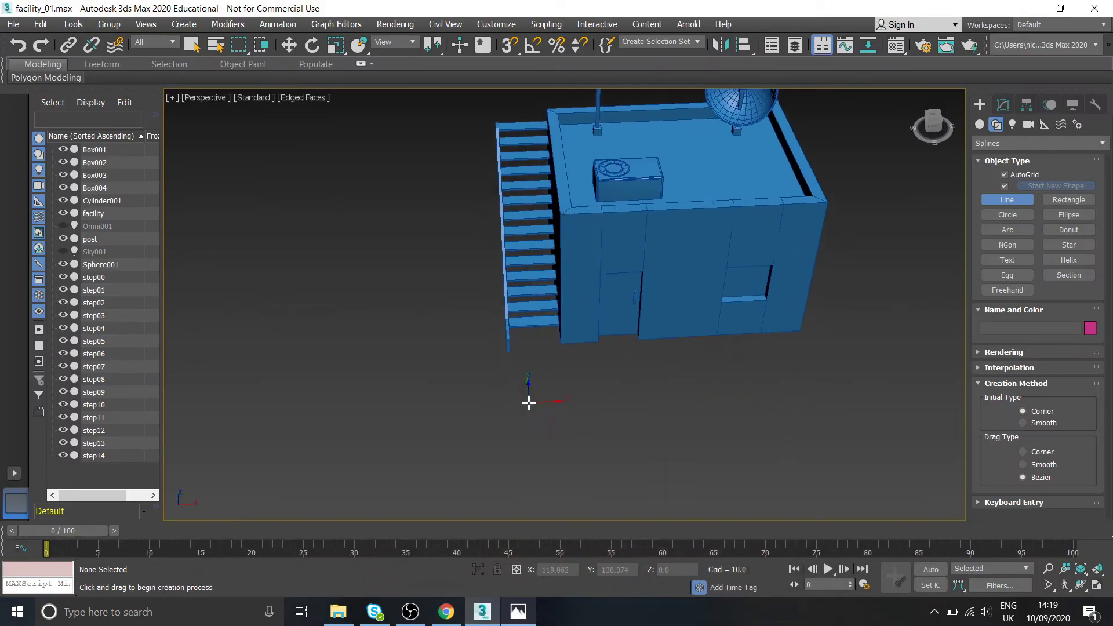
pyautogui.scroll(3, 528, 403)
pyautogui.click(538, 454)
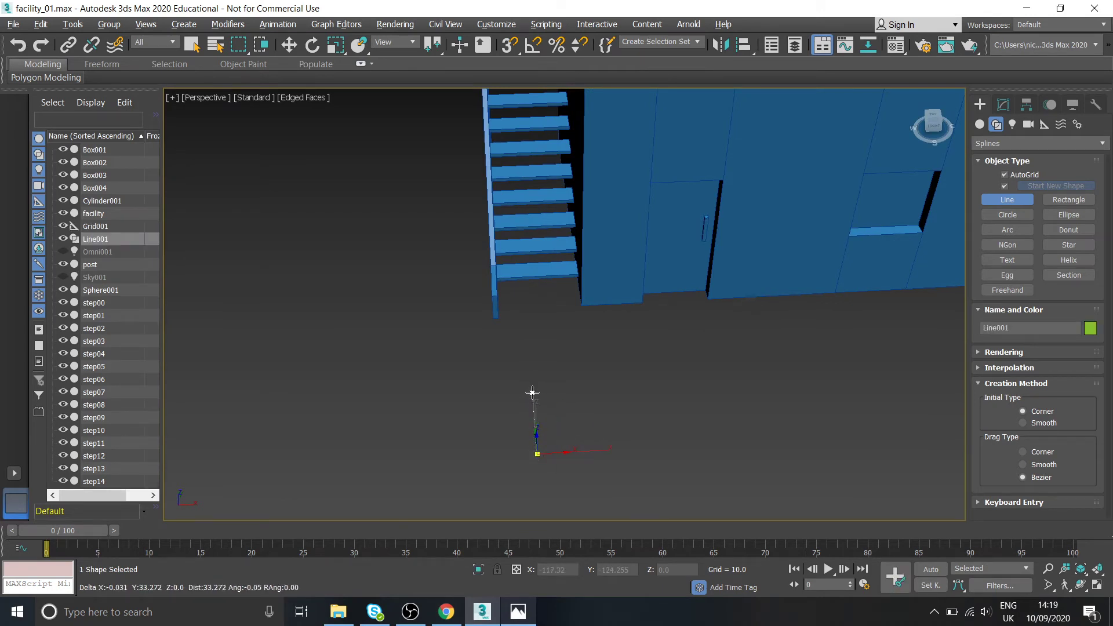
pyautogui.click(532, 393)
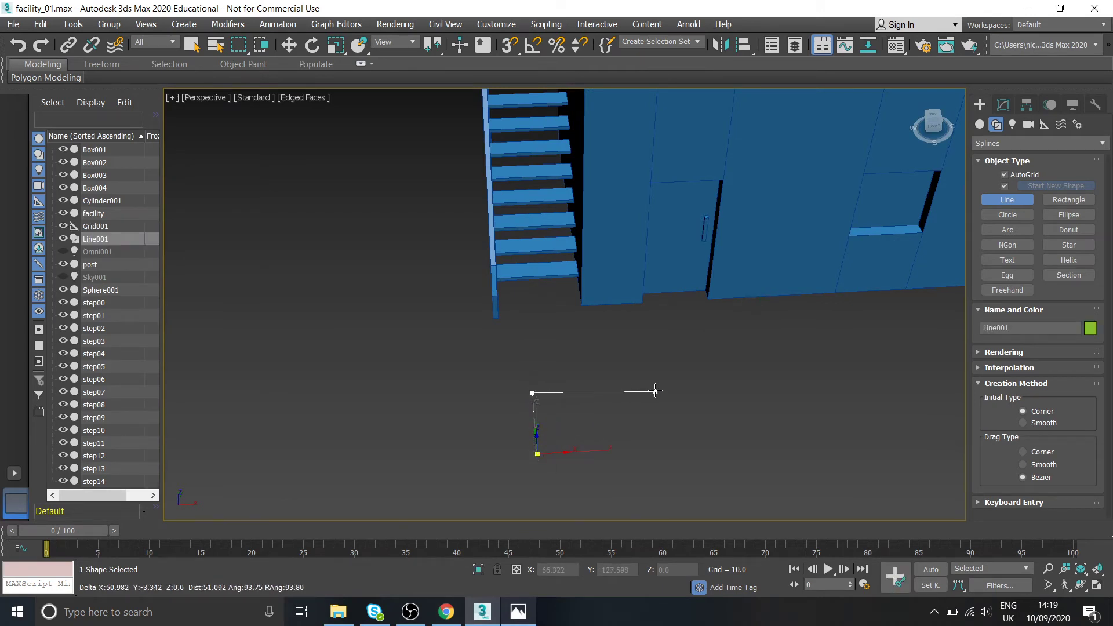
pyautogui.click(626, 389)
pyautogui.click(632, 445)
pyautogui.rightClick(676, 416)
pyautogui.keyDown('alt'); pyautogui.moveTo(676, 412); pyautogui.dragTo(700, 380, button='middle'); pyautogui.keyUp('alt')
pyautogui.press('w')
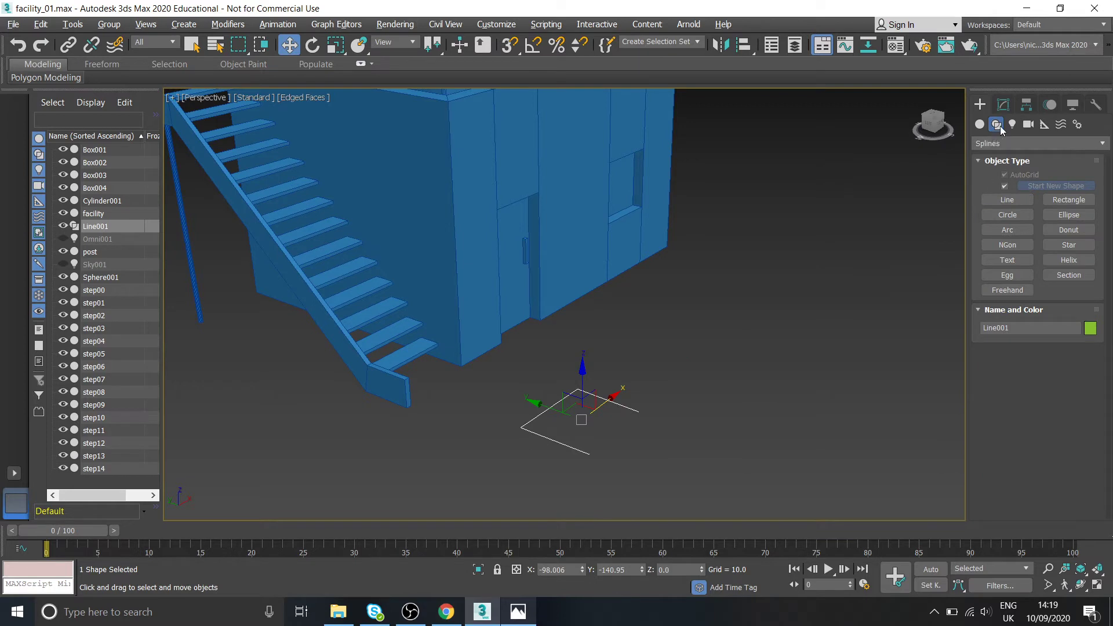
pyautogui.click(1003, 105)
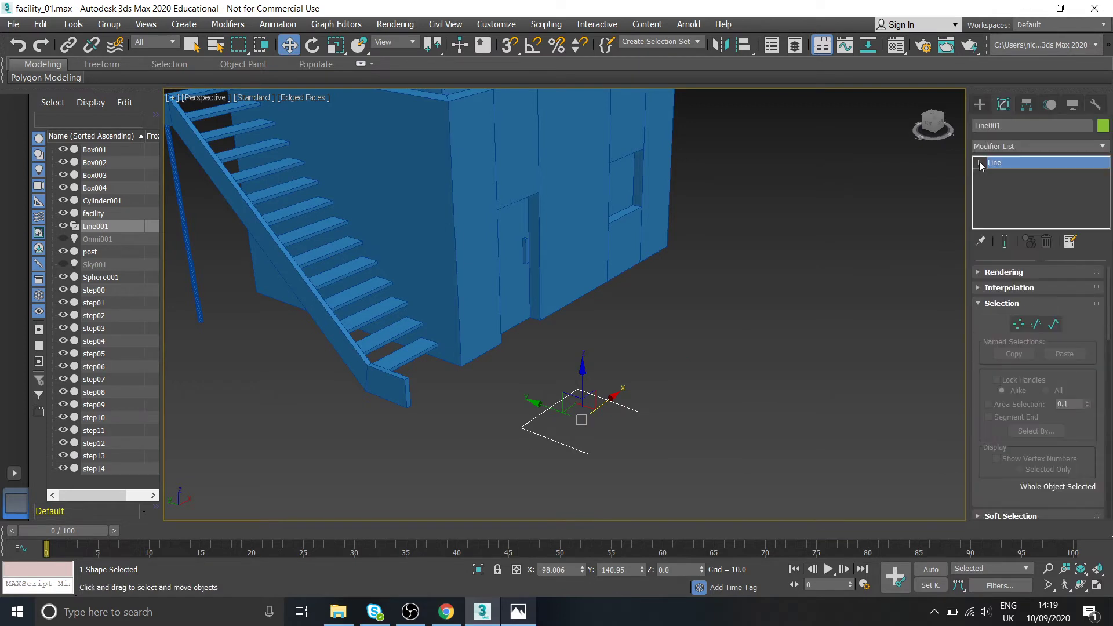
pyautogui.click(1004, 175)
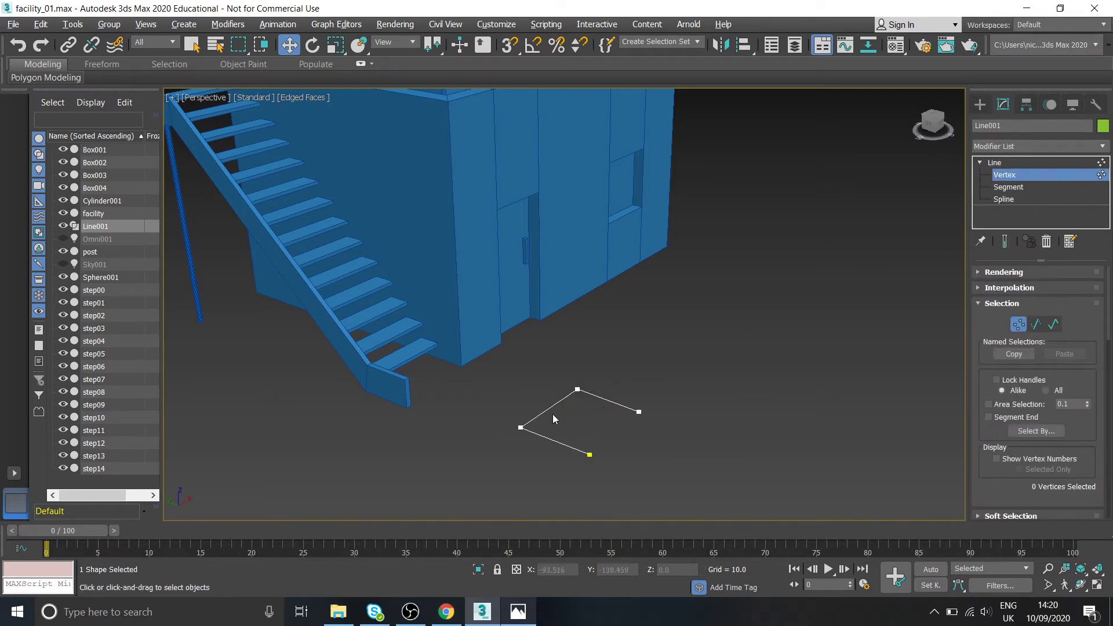
pyautogui.moveTo(542, 445); pyautogui.dragTo(543, 446)
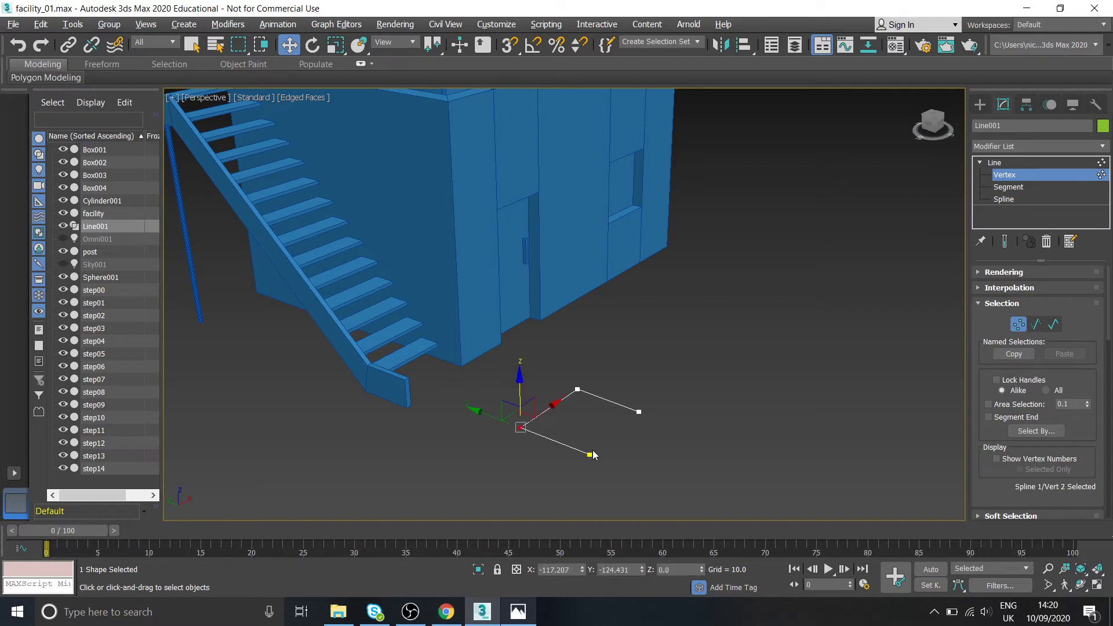
pyautogui.keyDown('ctrl'); pyautogui.moveTo(569, 388); pyautogui.dragTo(595, 415); pyautogui.keyUp('ctrl')
pyautogui.click(995, 163)
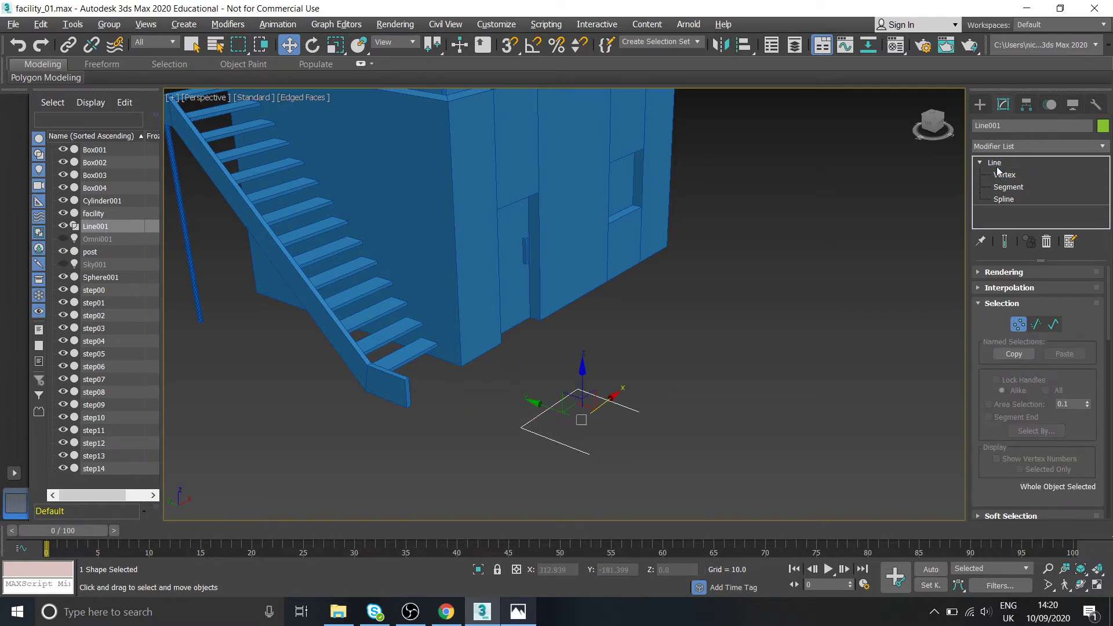
# - Rotate the railing line upright so its two legs point downwards
pyautogui.click(312, 45)
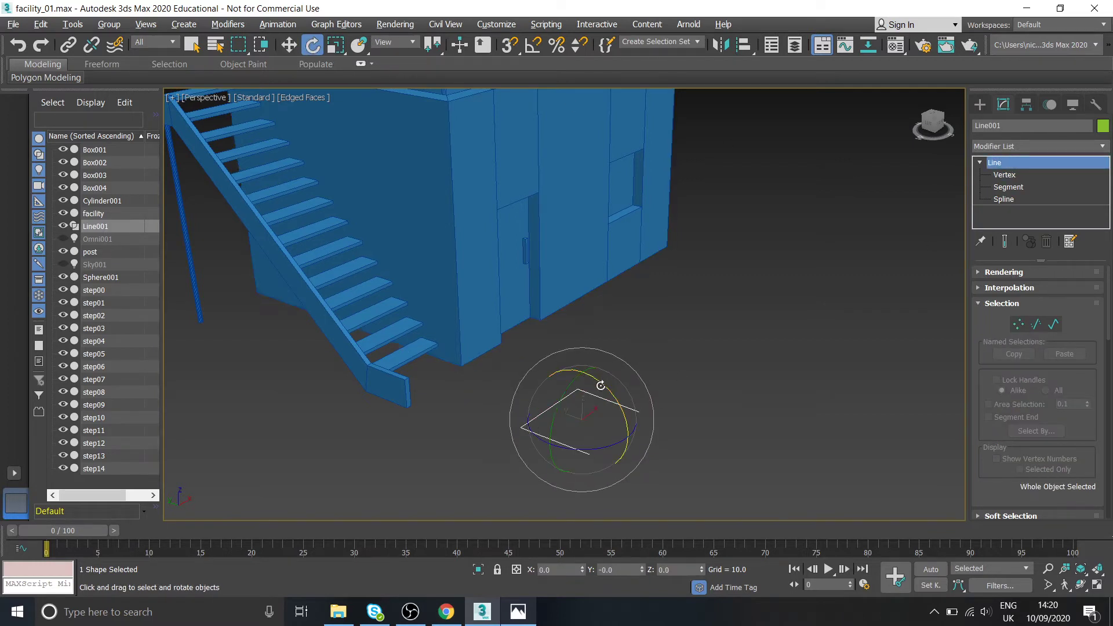
pyautogui.moveTo(599, 383); pyautogui.dragTo(663, 465)
pyautogui.press('w')
# - Move the railing line onto the top step of the staircase, at about X -112, Y 64, Z 111
pyautogui.scroll(-4, 593, 435)
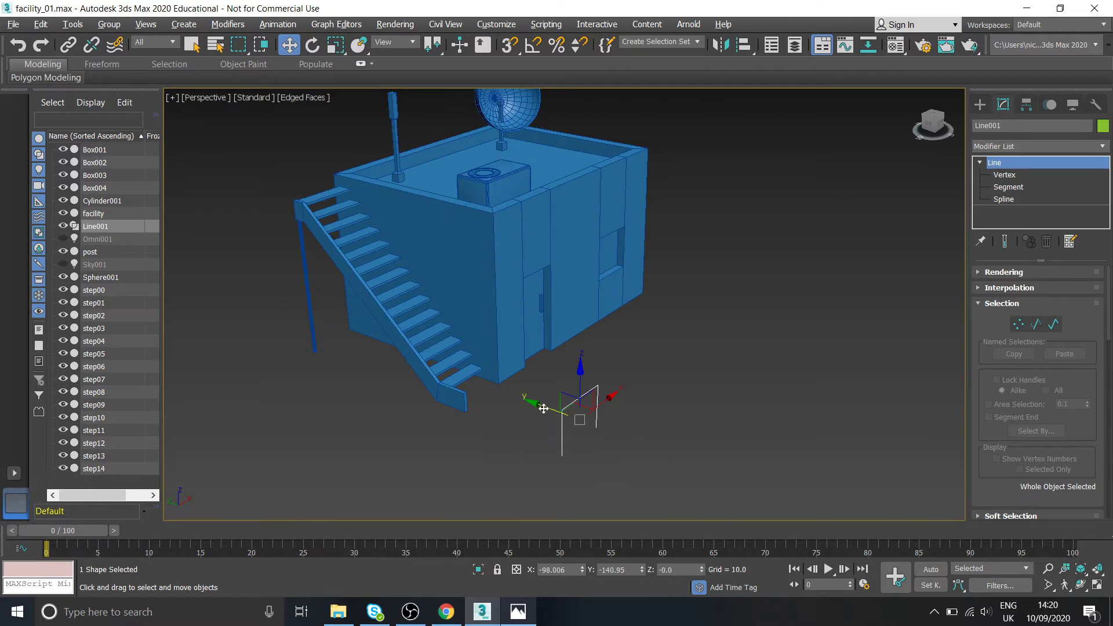
pyautogui.moveTo(546, 409); pyautogui.dragTo(316, 179)
pyautogui.press('z')
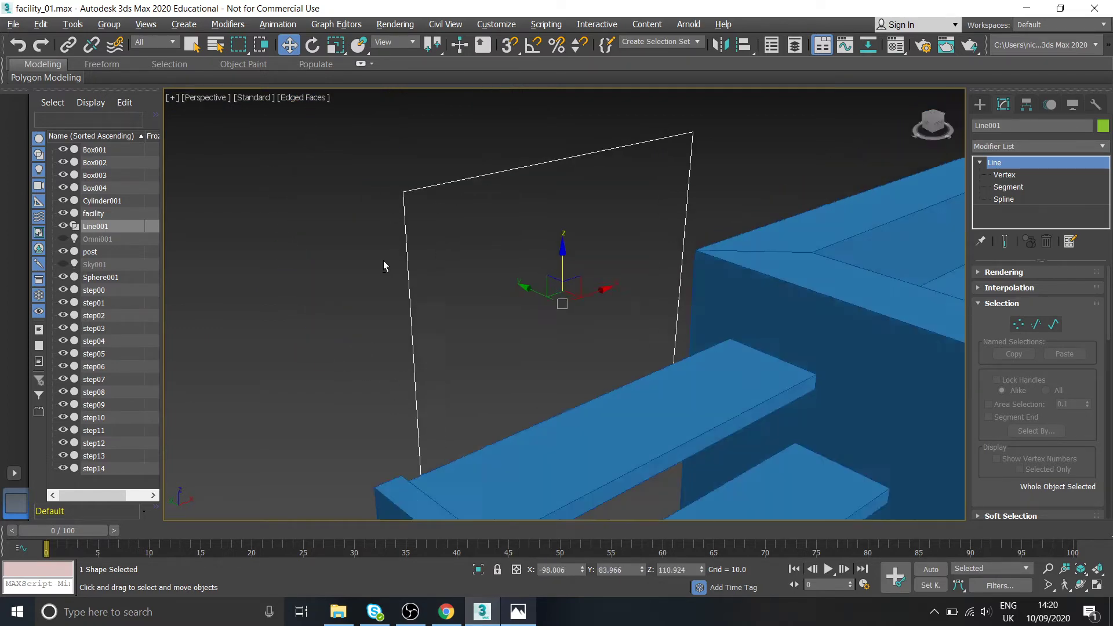
pyautogui.keyDown('alt'); pyautogui.moveTo(384, 261); pyautogui.dragTo(502, 310, button='middle'); pyautogui.keyUp('alt')
pyautogui.moveTo(480, 313); pyautogui.dragTo(573, 301)
pyautogui.moveTo(604, 250); pyautogui.dragTo(595, 327)
pyautogui.keyDown('alt'); pyautogui.moveTo(595, 326); pyautogui.dragTo(479, 302, button='middle'); pyautogui.keyUp('alt')
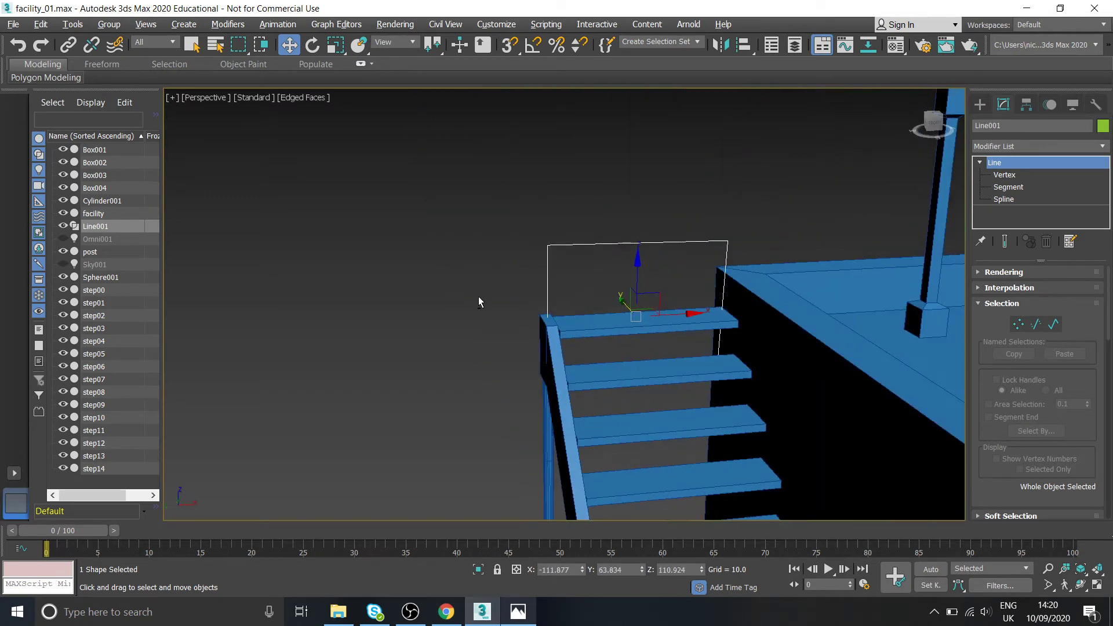
# - Check the railing in the reference image, and move the line's two building-side vertices along X over the roof parapet
pyautogui.click(993, 175)
pyautogui.click(522, 616)
pyautogui.click(519, 613)
pyautogui.moveTo(770, 440); pyautogui.dragTo(768, 436)
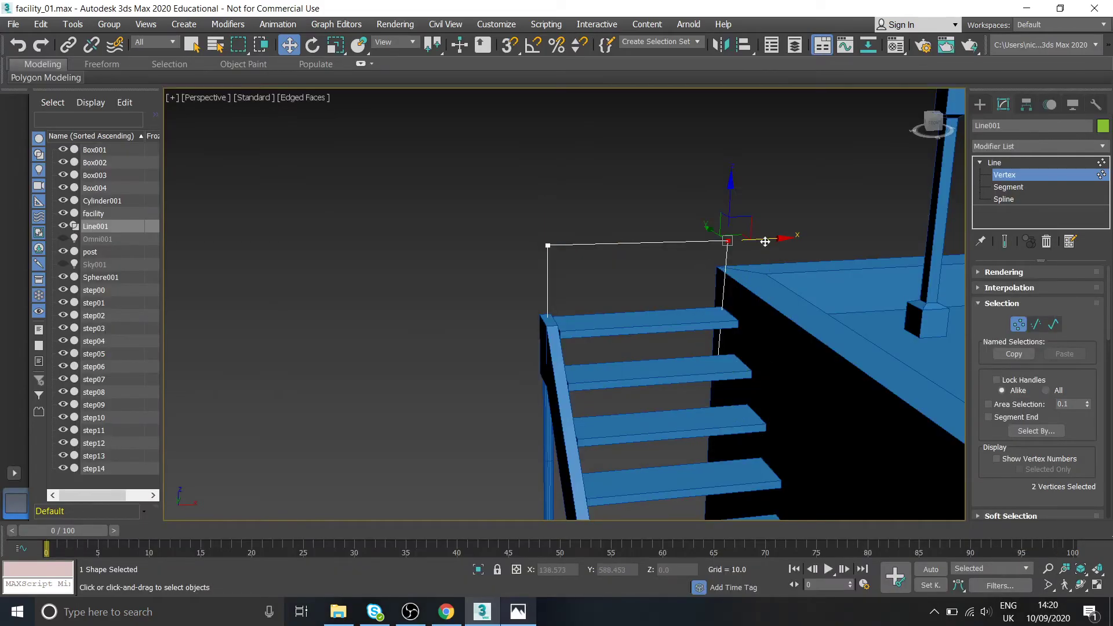
pyautogui.moveTo(763, 246); pyautogui.dragTo(822, 241)
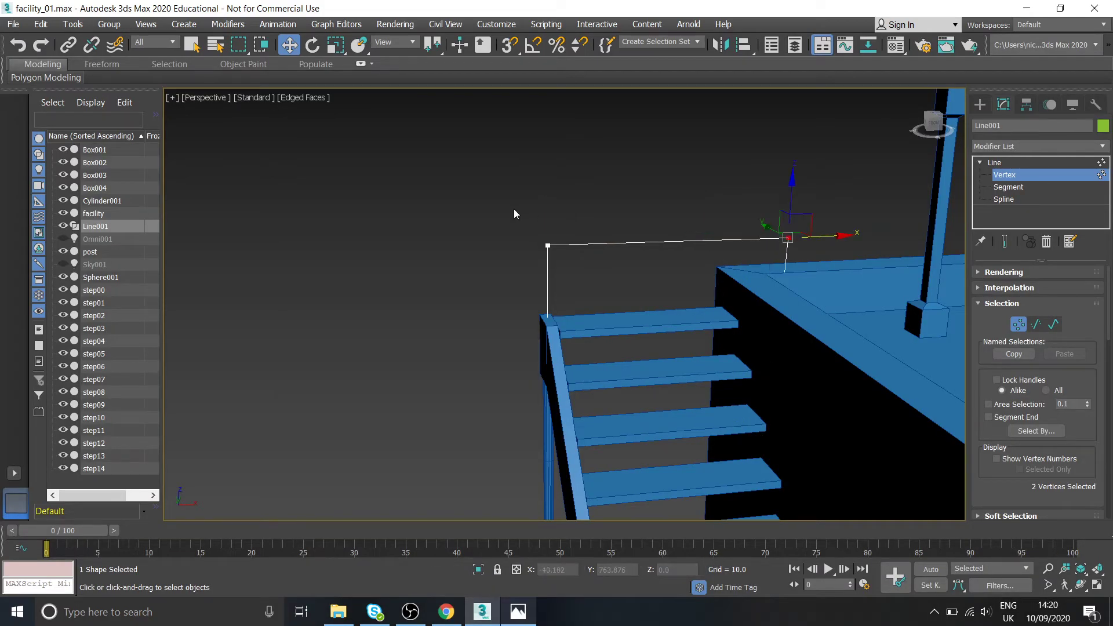
# - Raise the whole railing line to about Z 127 so its outer leg stands on the staircase's top
pyautogui.keyDown('alt'); pyautogui.moveTo(578, 240); pyautogui.dragTo(661, 238, button='middle'); pyautogui.keyUp('alt')
pyautogui.click(1011, 163)
pyautogui.moveTo(721, 271); pyautogui.dragTo(620, 270, button='middle')
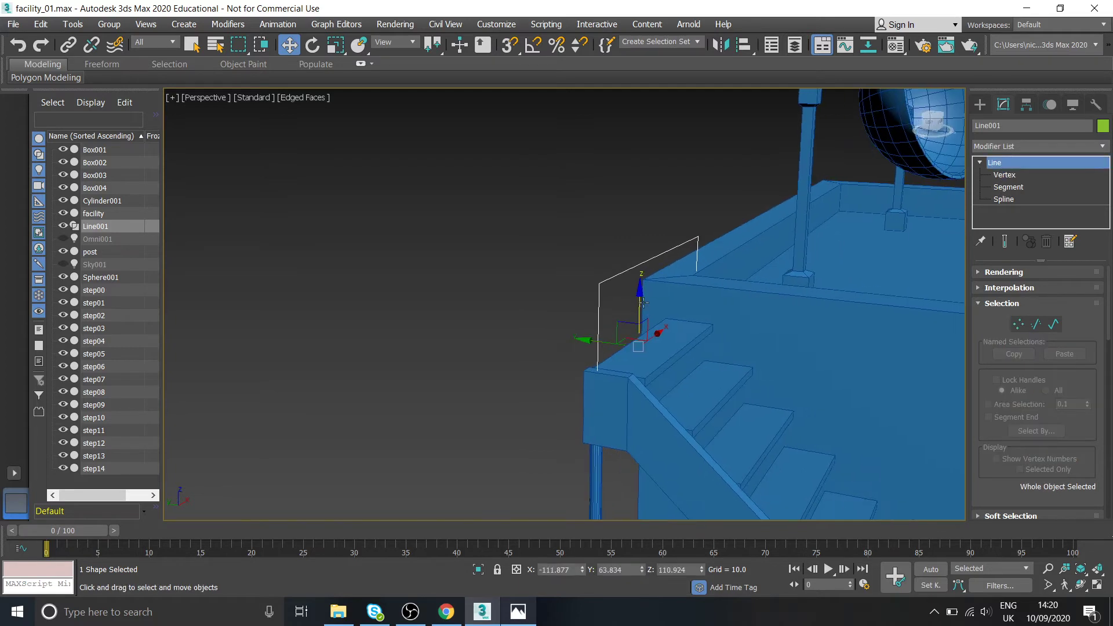
pyautogui.moveTo(644, 300); pyautogui.dragTo(643, 239)
pyautogui.keyDown('alt'); pyautogui.moveTo(675, 287); pyautogui.dragTo(647, 290, button='middle'); pyautogui.keyUp('alt')
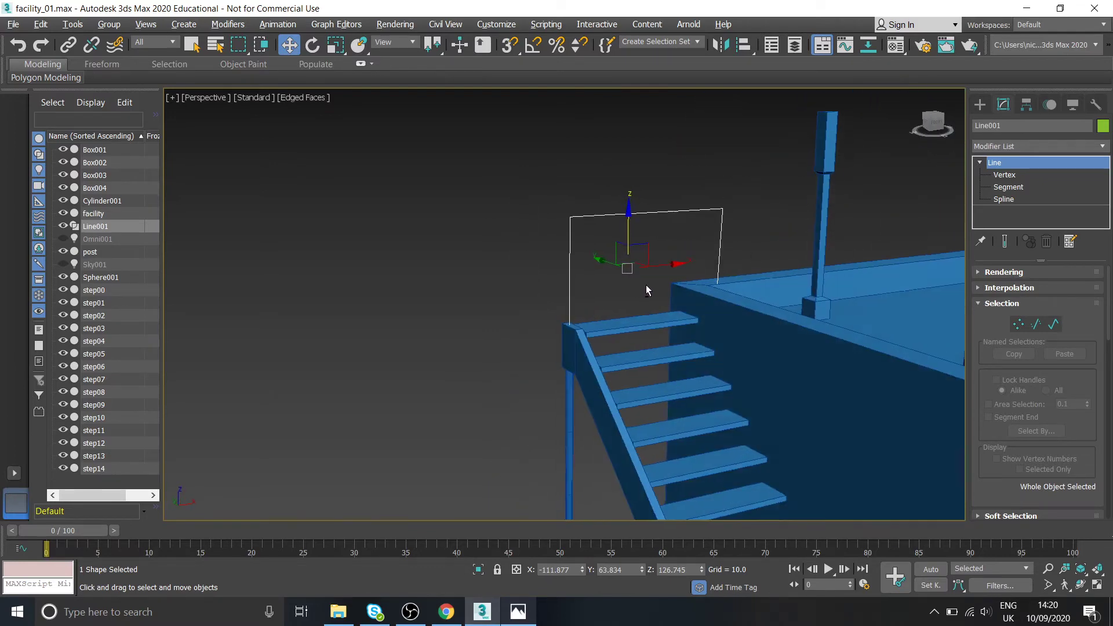
pyautogui.click(492, 264)
pyautogui.keyDown('alt'); pyautogui.moveTo(493, 263); pyautogui.dragTo(510, 249, button='middle'); pyautogui.keyUp('alt')
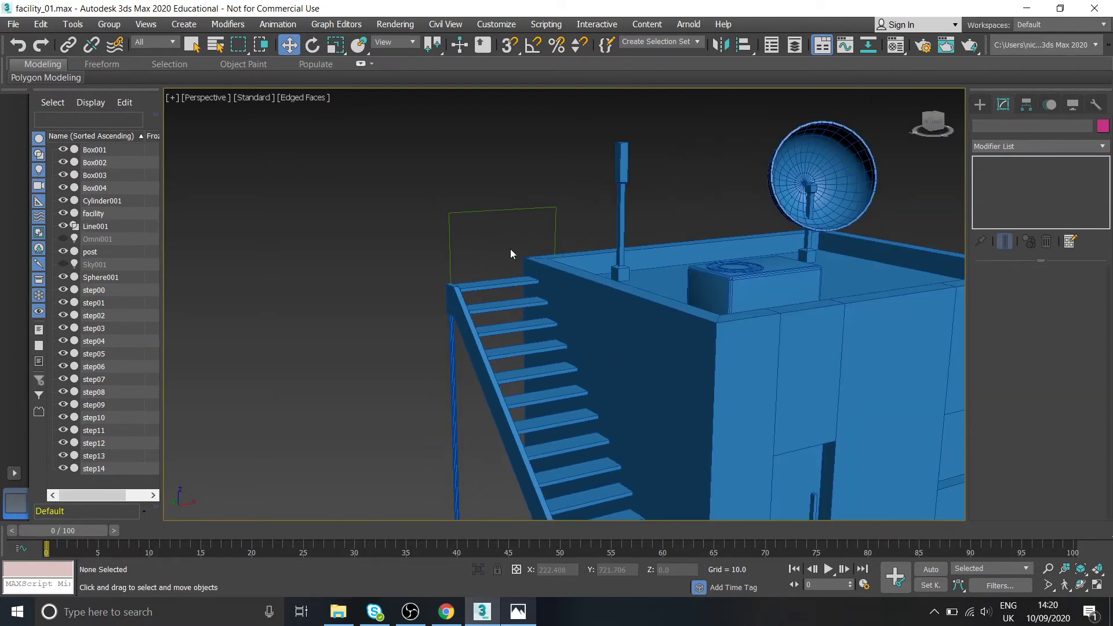
# - Make the railing line display as solid tubing in the viewport
pyautogui.click(515, 216)
pyautogui.keyDown('alt'); pyautogui.moveTo(481, 322); pyautogui.dragTo(500, 279, button='middle'); pyautogui.keyUp('alt')
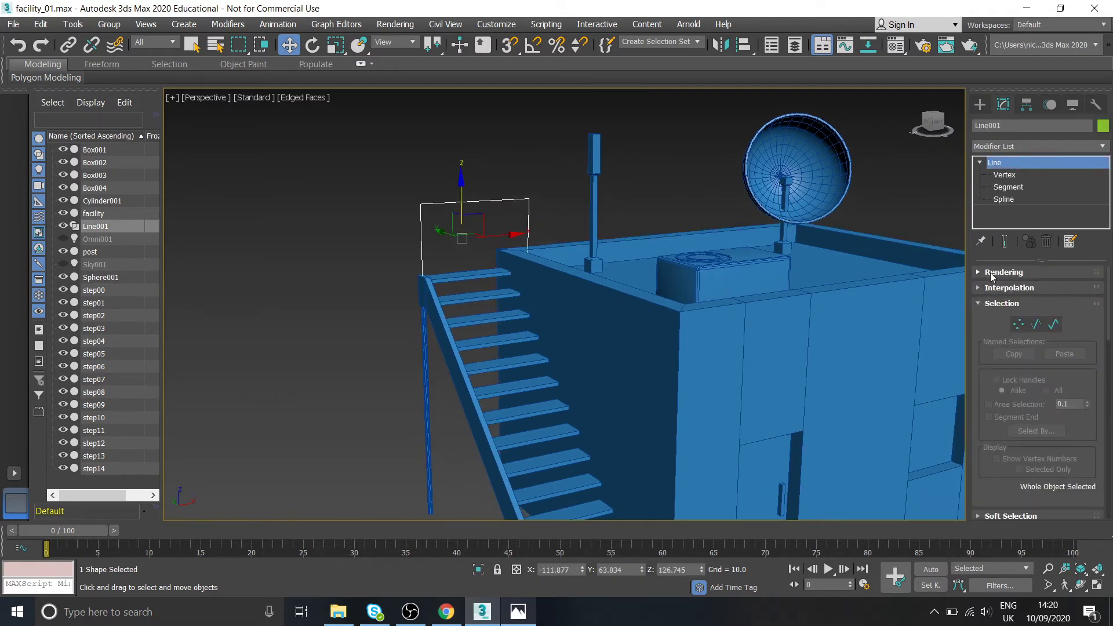
pyautogui.click(980, 272)
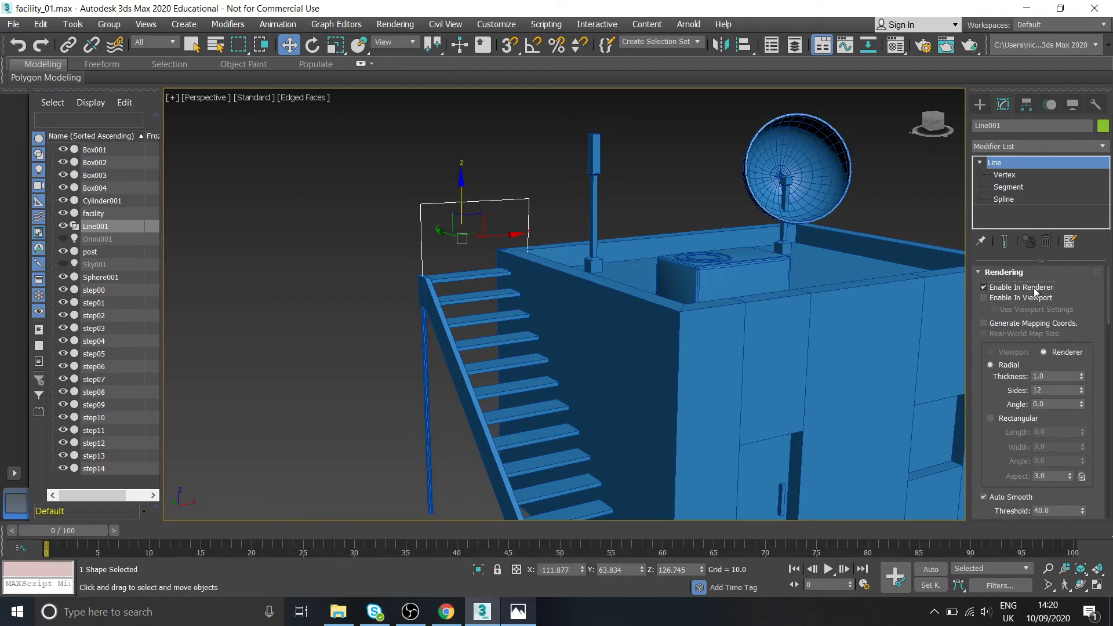
pyautogui.click(999, 299)
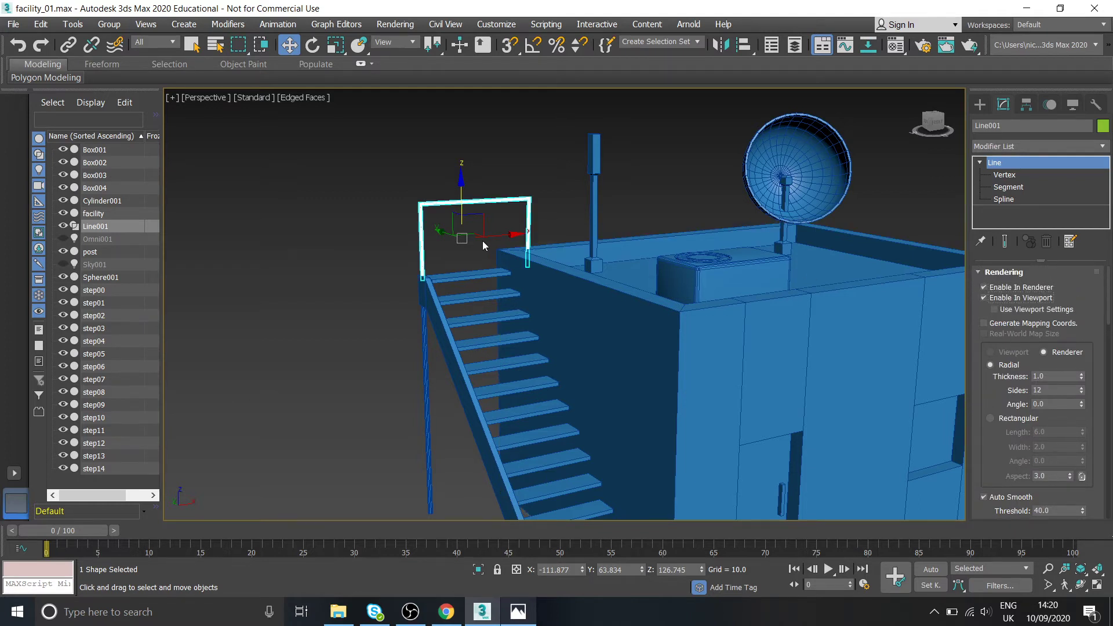
pyautogui.scroll(5, 482, 241)
pyautogui.click(487, 277)
pyautogui.scroll(-4, 489, 281)
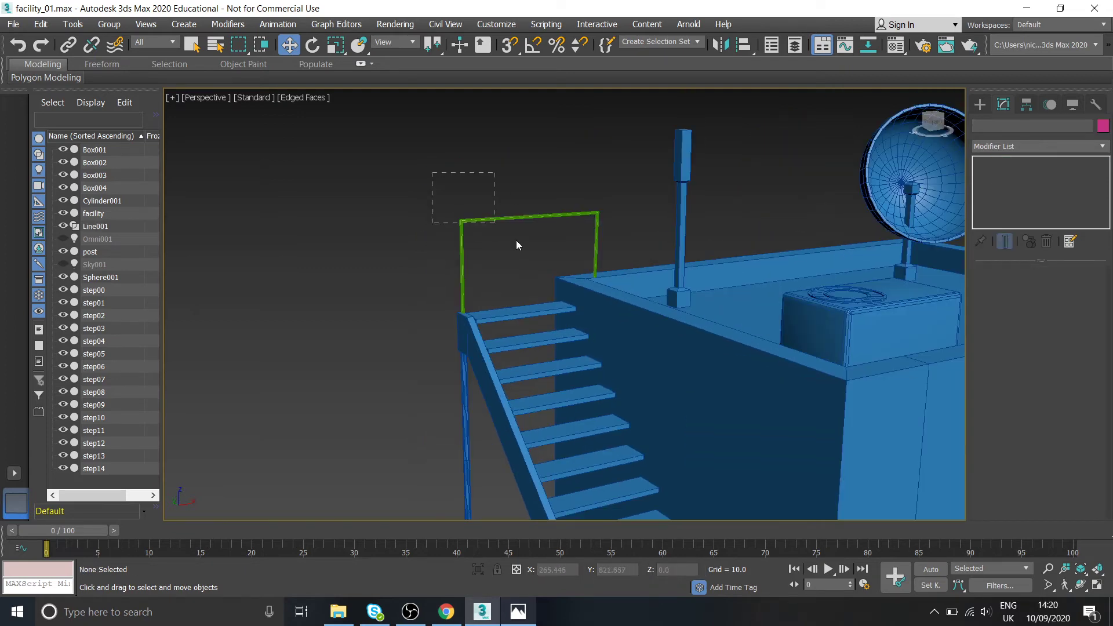
# - Try railing thicknesses of 4 and 3, and settle on a radial thickness of 2
pyautogui.moveTo(516, 240); pyautogui.dragTo(517, 241)
pyautogui.moveTo(505, 230); pyautogui.dragTo(496, 225, button='middle')
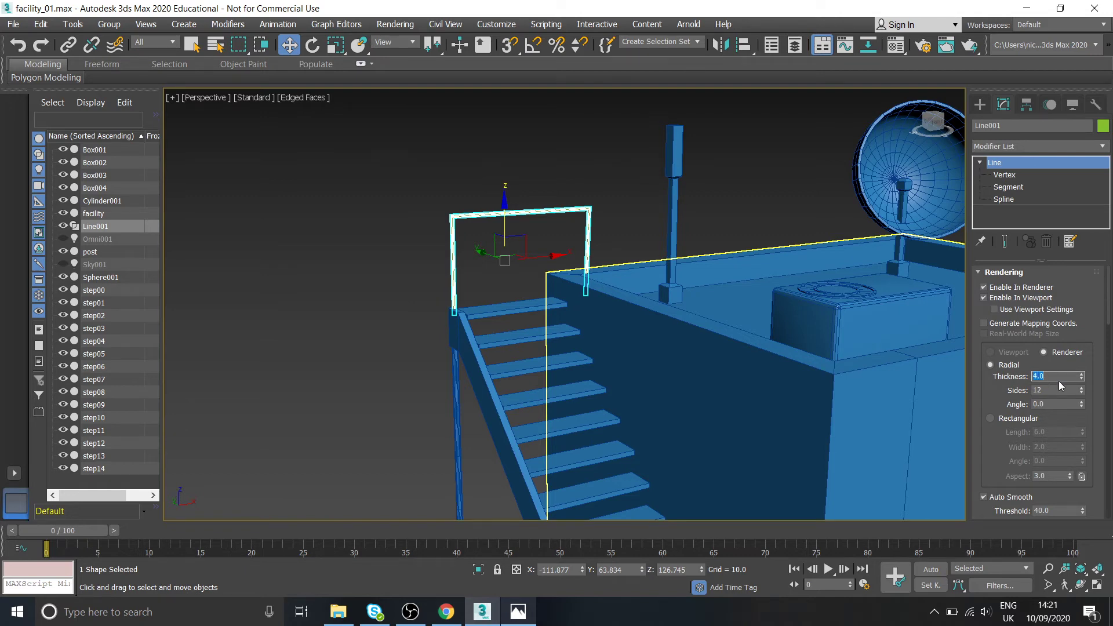
pyautogui.write('3')
pyautogui.press('Return')
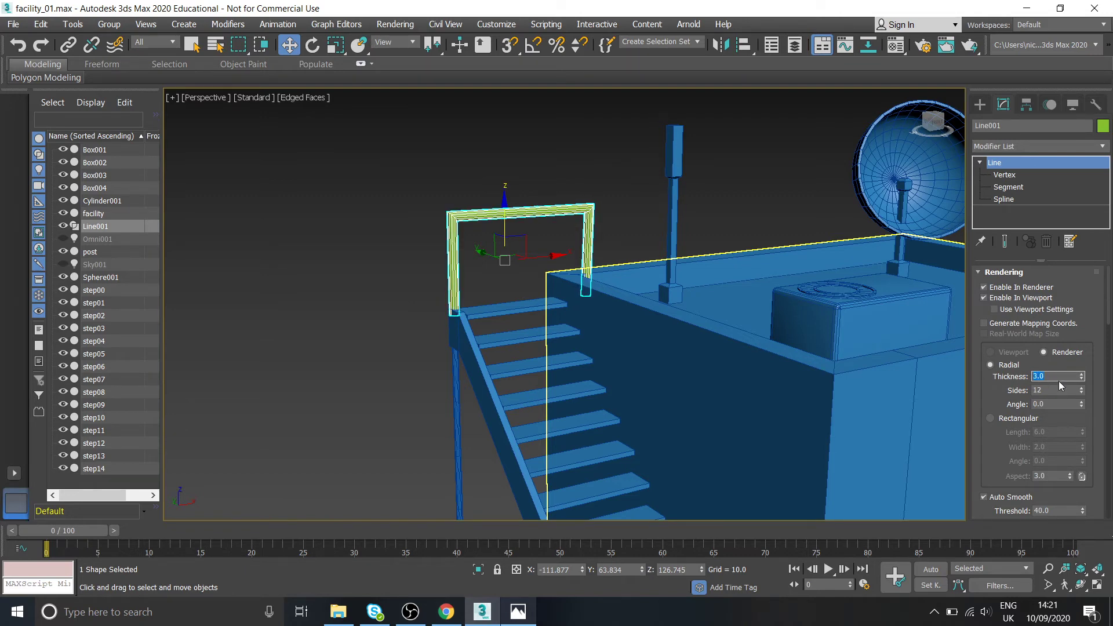
pyautogui.write('2')
pyautogui.press('Return')
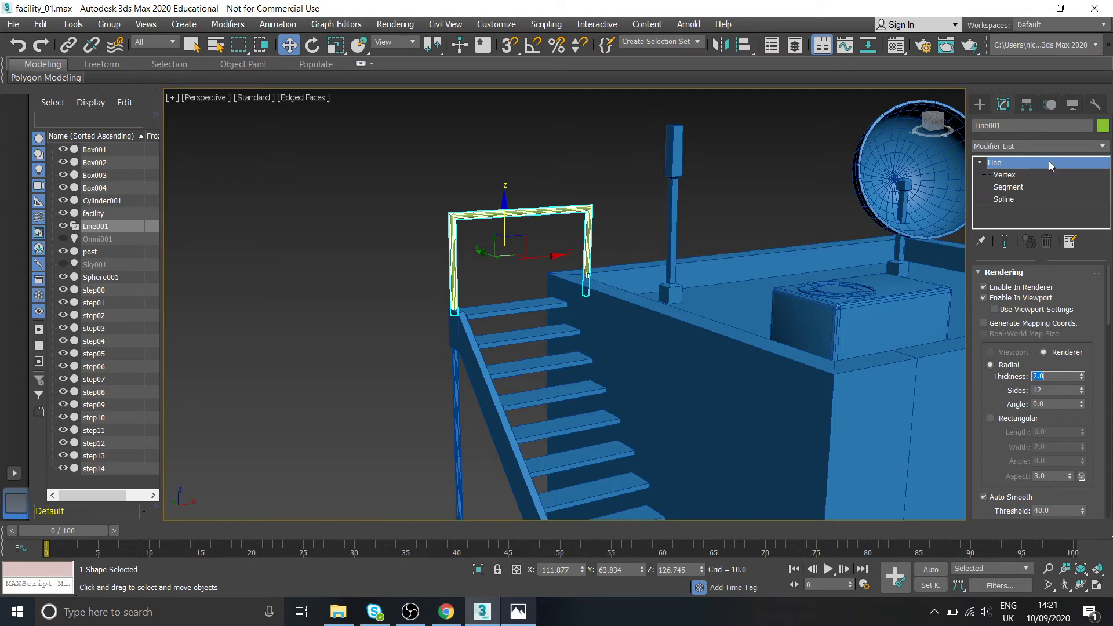
# - Change the railing's object color to blue to match the building, and check how it sits on the staircase
pyautogui.click(1103, 125)
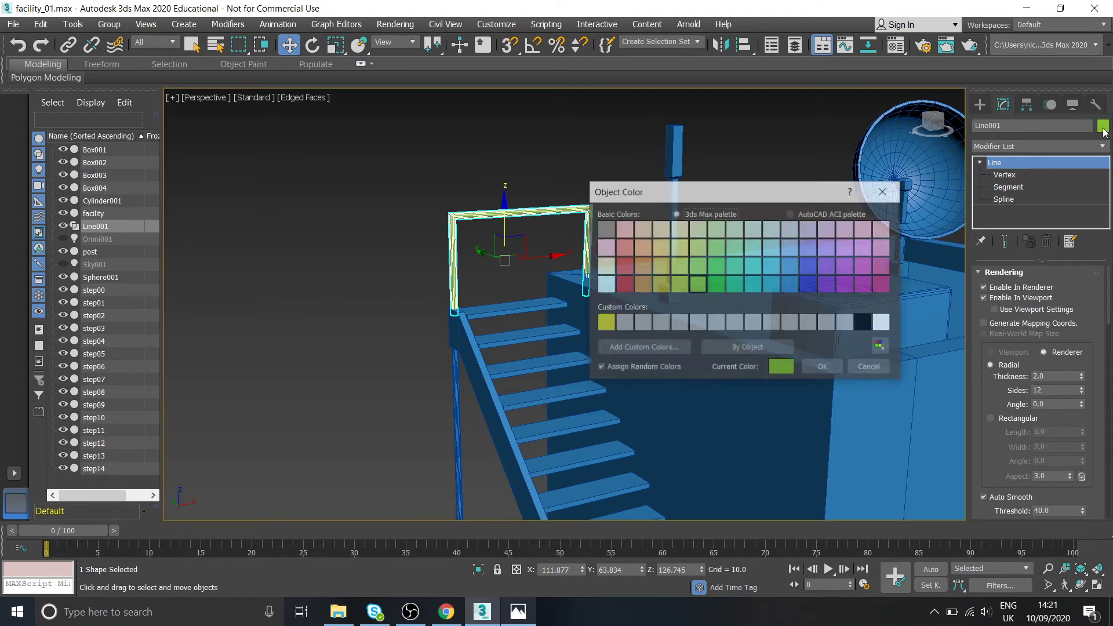
pyautogui.click(789, 287)
pyautogui.click(835, 371)
pyautogui.click(726, 179)
pyautogui.keyDown('alt'); pyautogui.moveTo(725, 180); pyautogui.dragTo(652, 299, button='middle'); pyautogui.keyUp('alt')
pyautogui.moveTo(659, 262); pyautogui.dragTo(659, 263)
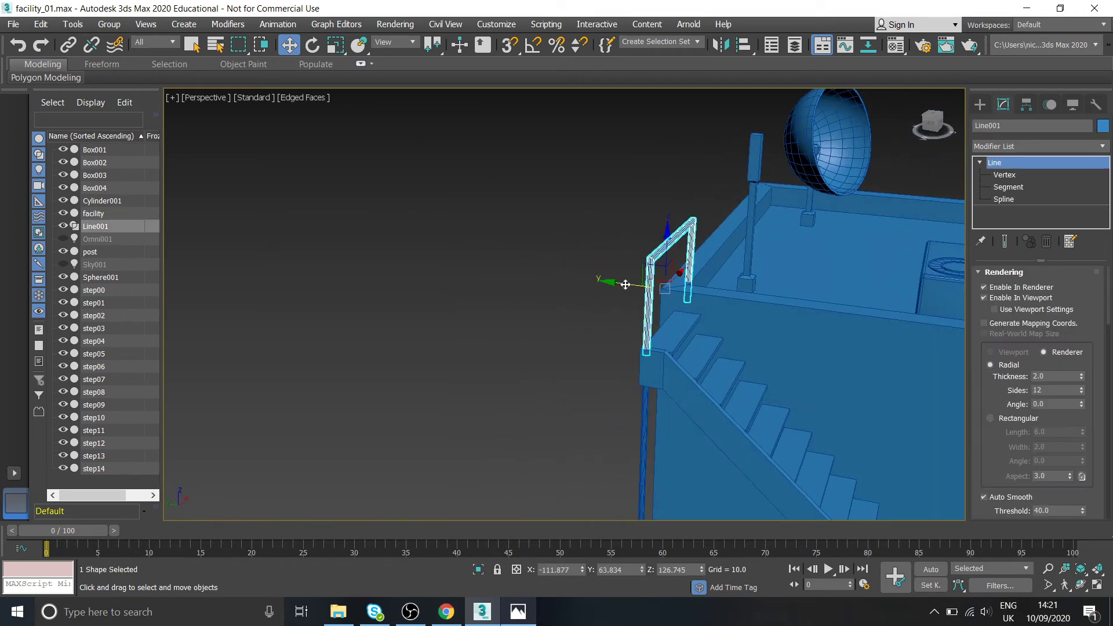
pyautogui.click(621, 284)
pyautogui.keyDown('alt'); pyautogui.moveTo(620, 284); pyautogui.dragTo(661, 317, button='middle'); pyautogui.keyUp('alt')
pyautogui.scroll(-3, 615, 340)
# - Compare the staircase with the reference image to examine how the sloping handrail runs down from the top railing
pyautogui.click(518, 612)
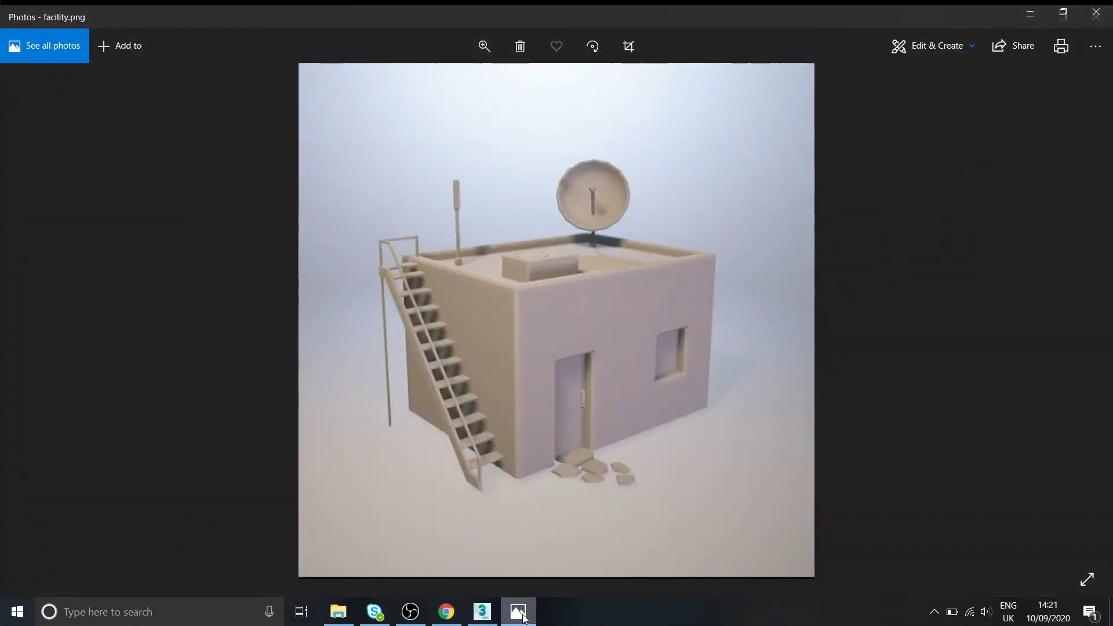
pyautogui.click(518, 612)
pyautogui.keyDown('alt'); pyautogui.moveTo(558, 351); pyautogui.dragTo(585, 357, button='middle'); pyautogui.keyUp('alt')
pyautogui.click(522, 622)
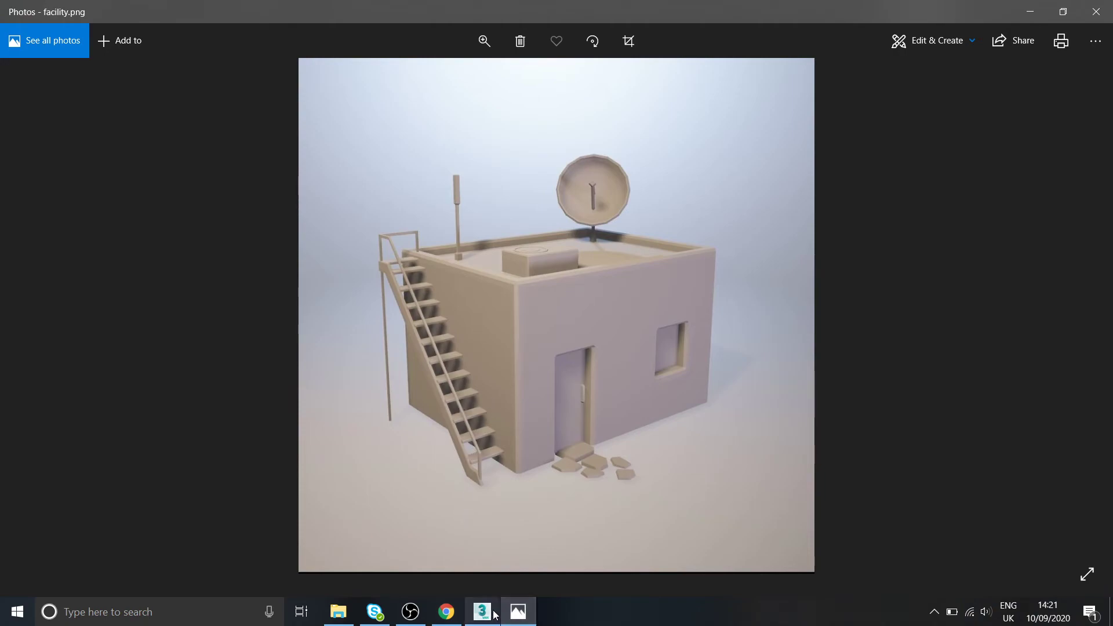
pyautogui.hotkey('alt', 'Tab')
pyautogui.keyDown('alt'); pyautogui.moveTo(531, 366); pyautogui.dragTo(583, 316, button='middle'); pyautogui.keyUp('alt')
pyautogui.moveTo(636, 405); pyautogui.dragTo(566, 551, button='middle')
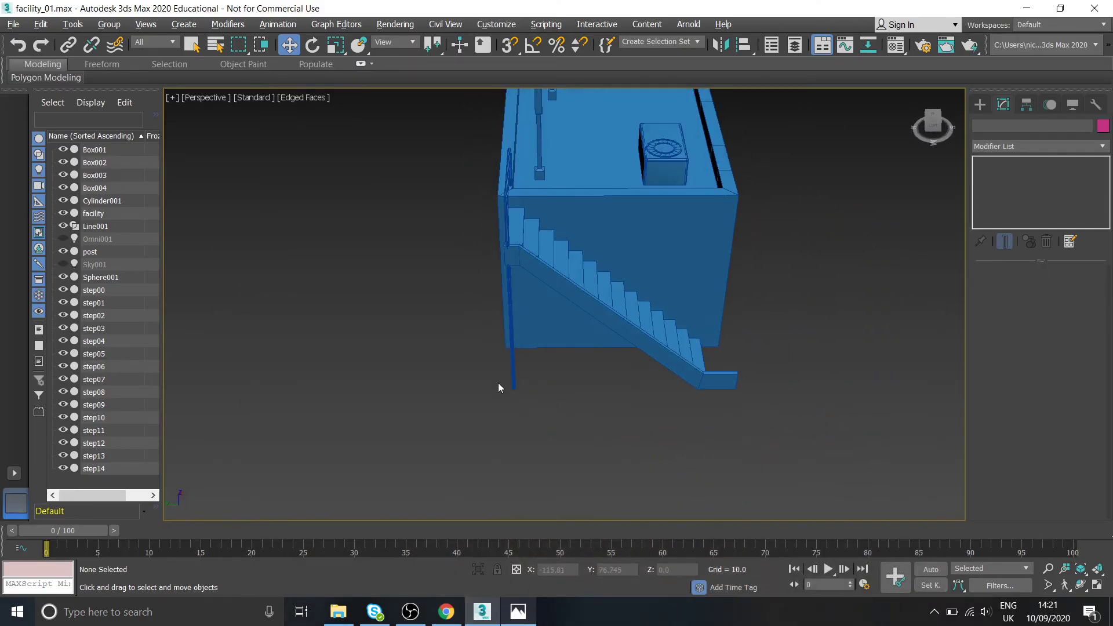
pyautogui.click(522, 620)
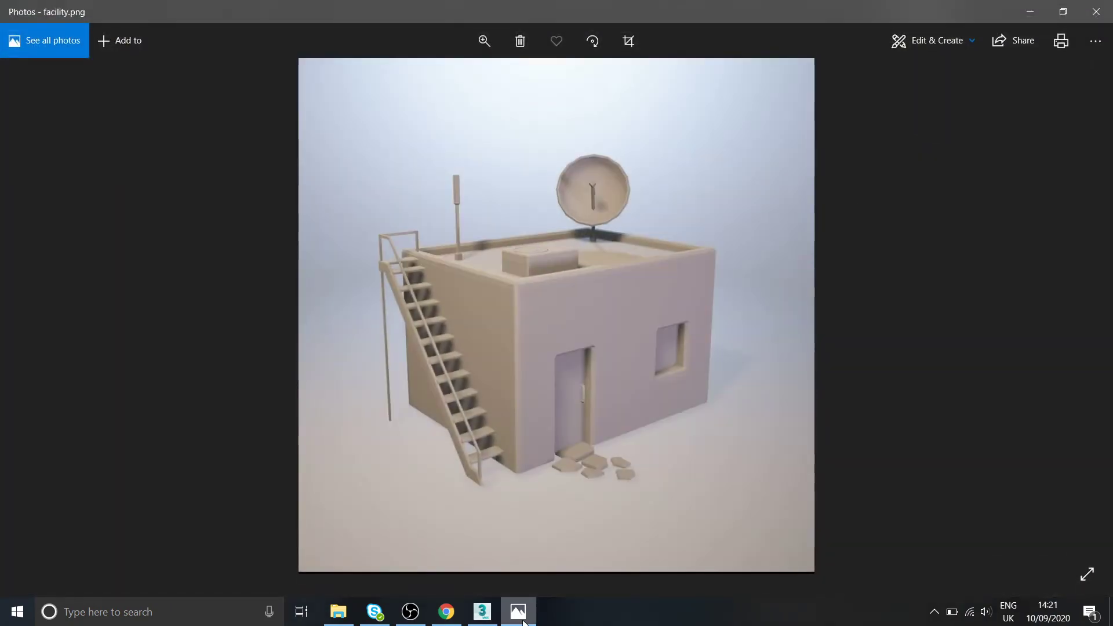
pyautogui.click(523, 621)
pyautogui.keyDown('alt'); pyautogui.moveTo(733, 285); pyautogui.dragTo(690, 270, button='middle'); pyautogui.keyUp('alt')
# - Draw a three-segment handrail line in front of the stairs: a first segment about 12 units, a long diagonal and an end segment about 18 units
pyautogui.click(977, 106)
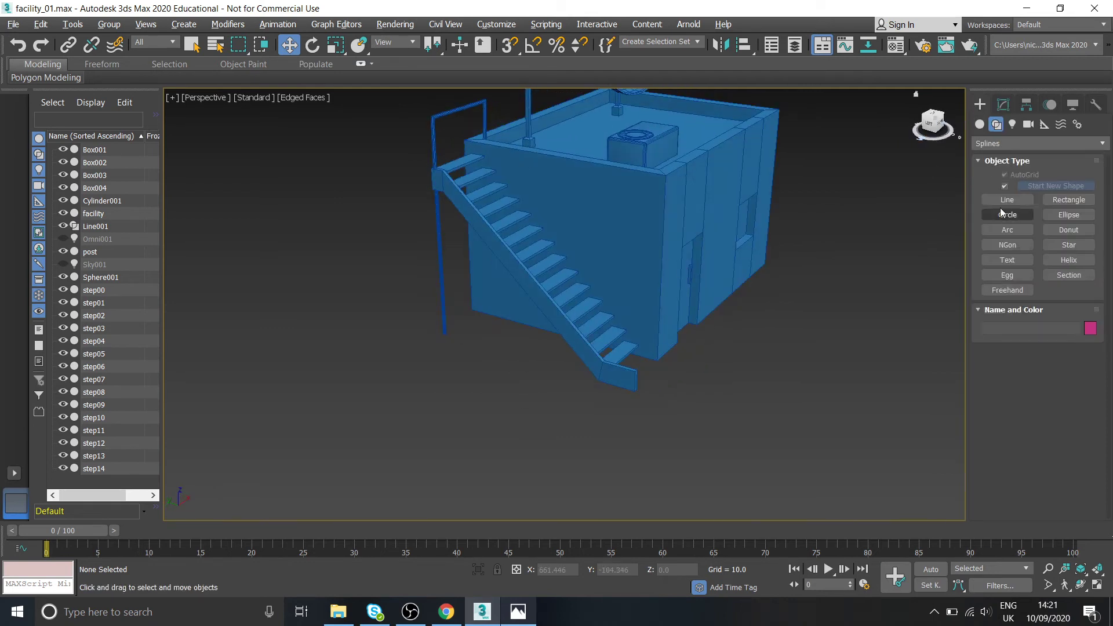
pyautogui.click(1001, 203)
pyautogui.keyDown('alt'); pyautogui.moveTo(701, 316); pyautogui.dragTo(753, 309, button='middle'); pyautogui.keyUp('alt')
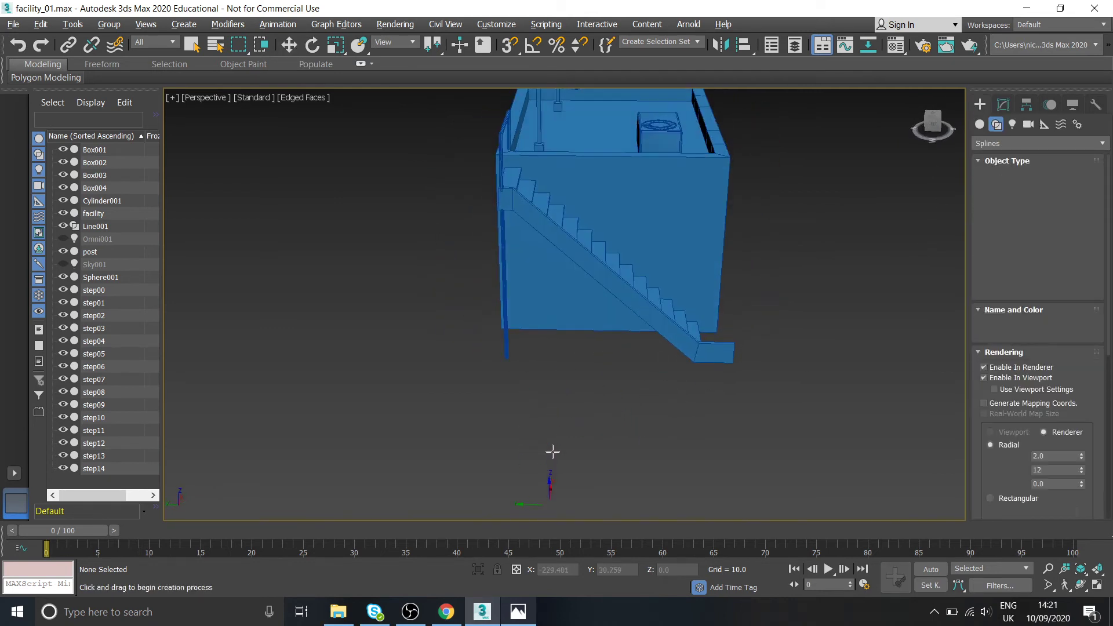
pyautogui.click(530, 613)
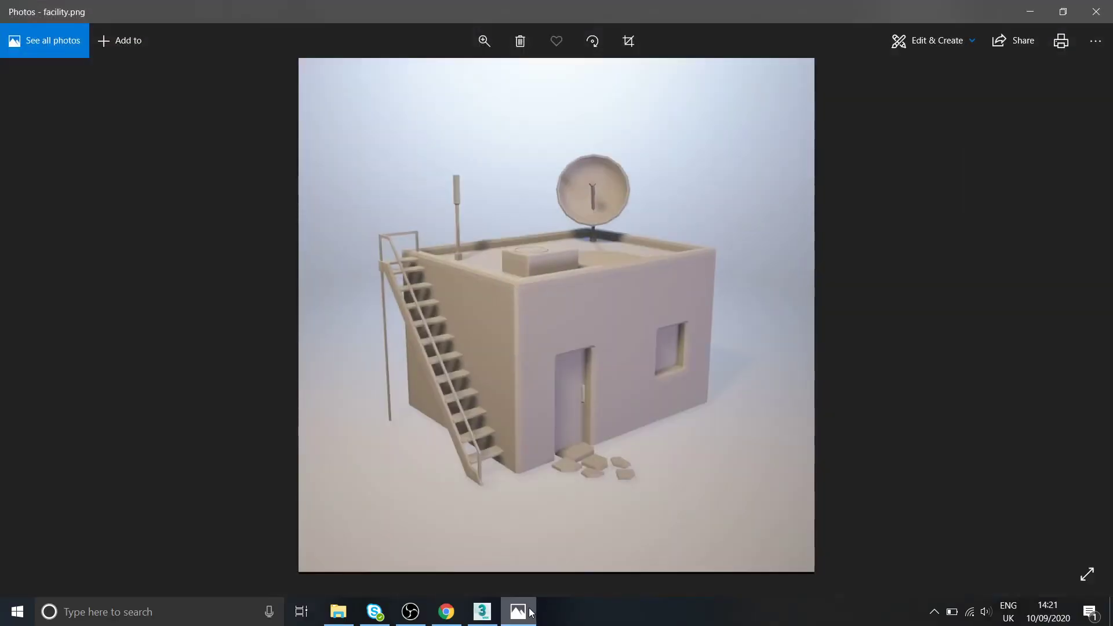
pyautogui.click(531, 613)
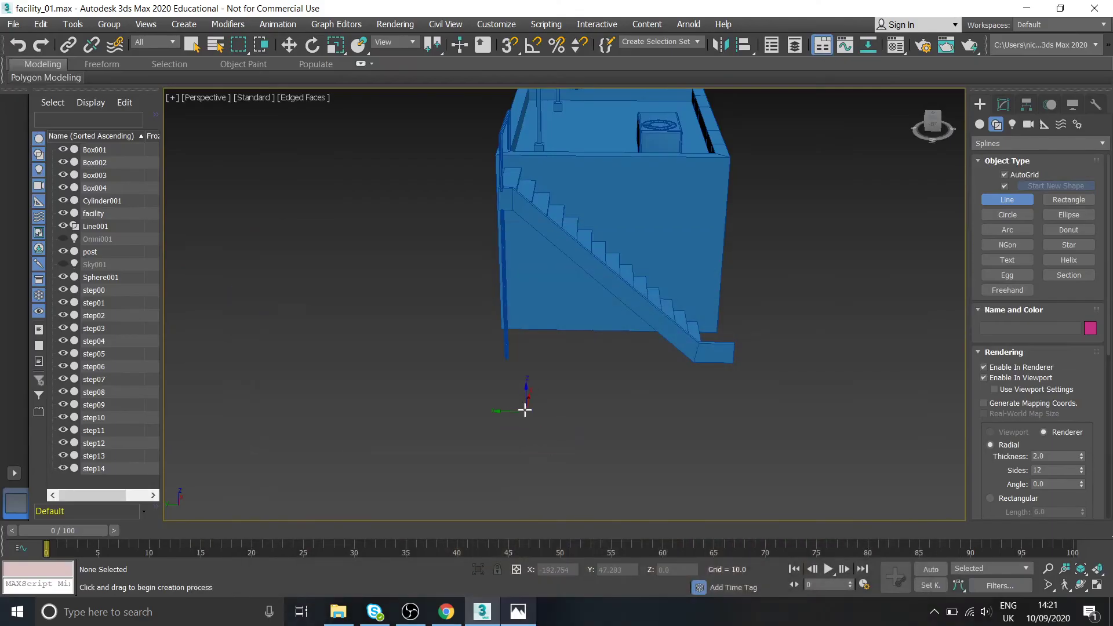
pyautogui.click(517, 387)
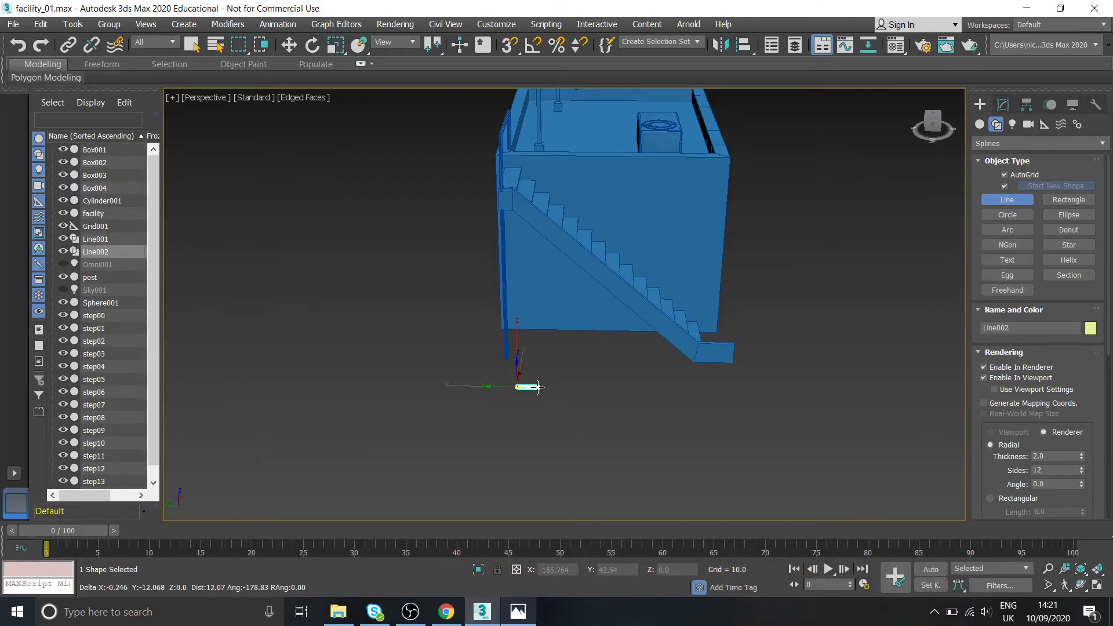
pyautogui.click(741, 486)
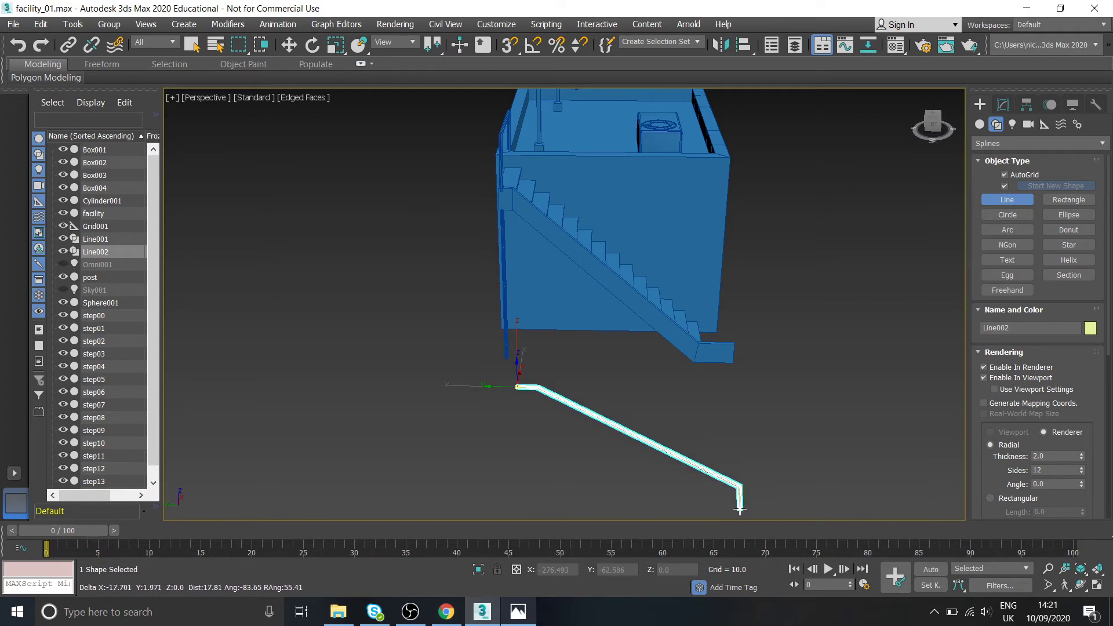
pyautogui.rightClick(754, 507)
# - Move the handrail line beside the staircase, at about X -101, Y -8, and rotate it upright to follow the stair slope
pyautogui.keyDown('alt'); pyautogui.moveTo(703, 392); pyautogui.dragTo(624, 401, button='middle'); pyautogui.keyUp('alt')
pyautogui.press('w')
pyautogui.moveTo(667, 430); pyautogui.dragTo(725, 415)
pyautogui.keyDown('alt'); pyautogui.moveTo(724, 416); pyautogui.dragTo(764, 432, button='middle'); pyautogui.keyUp('alt')
pyautogui.press('e')
pyautogui.keyDown('alt'); pyautogui.moveTo(721, 380); pyautogui.dragTo(621, 343, button='middle'); pyautogui.keyUp('alt')
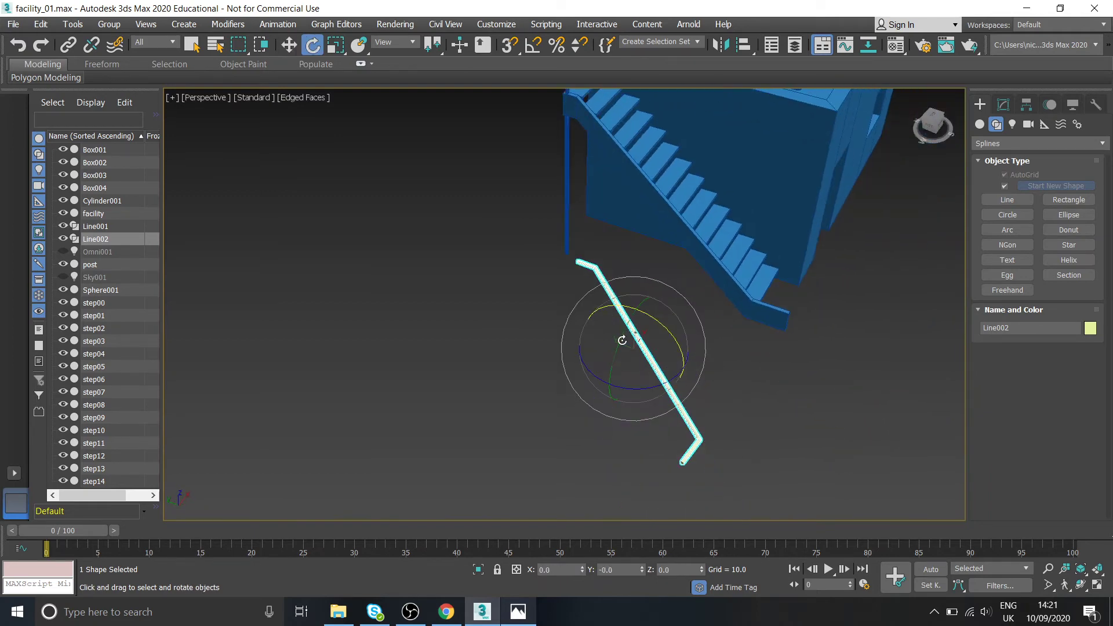
pyautogui.moveTo(621, 343); pyautogui.dragTo(600, 443)
pyautogui.press('w')
pyautogui.keyDown('alt'); pyautogui.moveTo(651, 402); pyautogui.dragTo(898, 451, button='middle'); pyautogui.keyUp('alt')
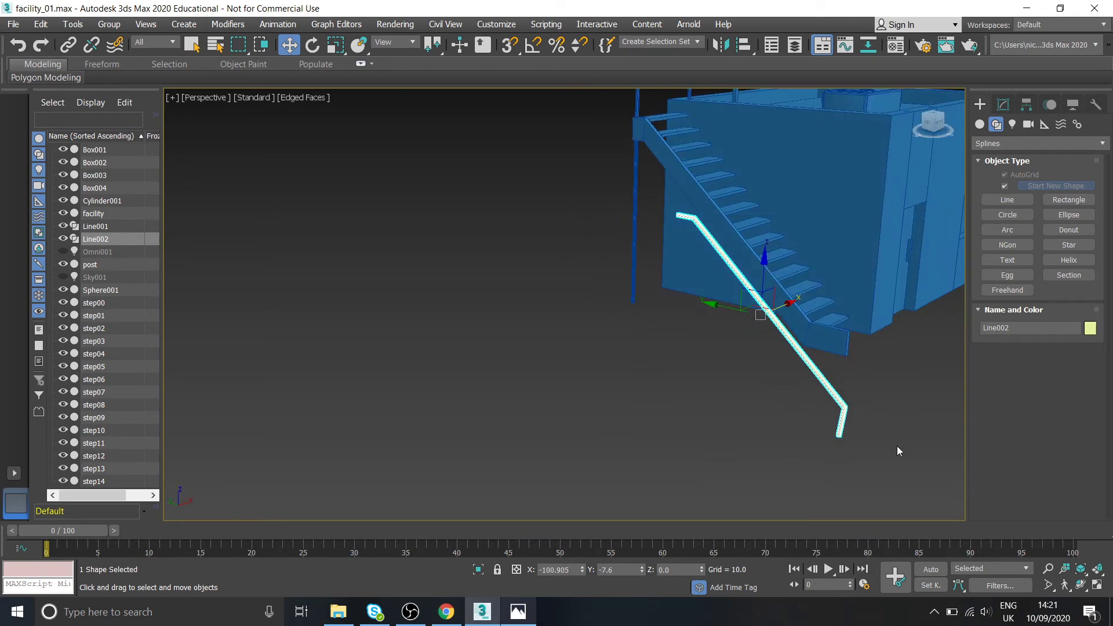
# - In the Left view, move the handrail above the steps to about Y 1, Z 91, with its upper end at the top railing
pyautogui.click(1098, 585)
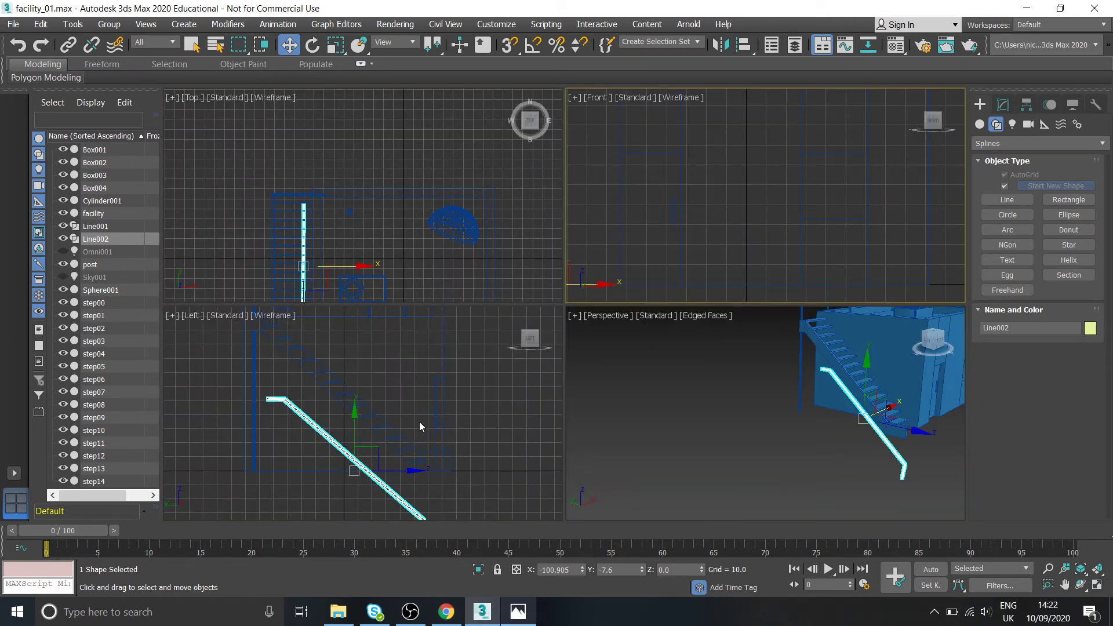
pyautogui.click(463, 452)
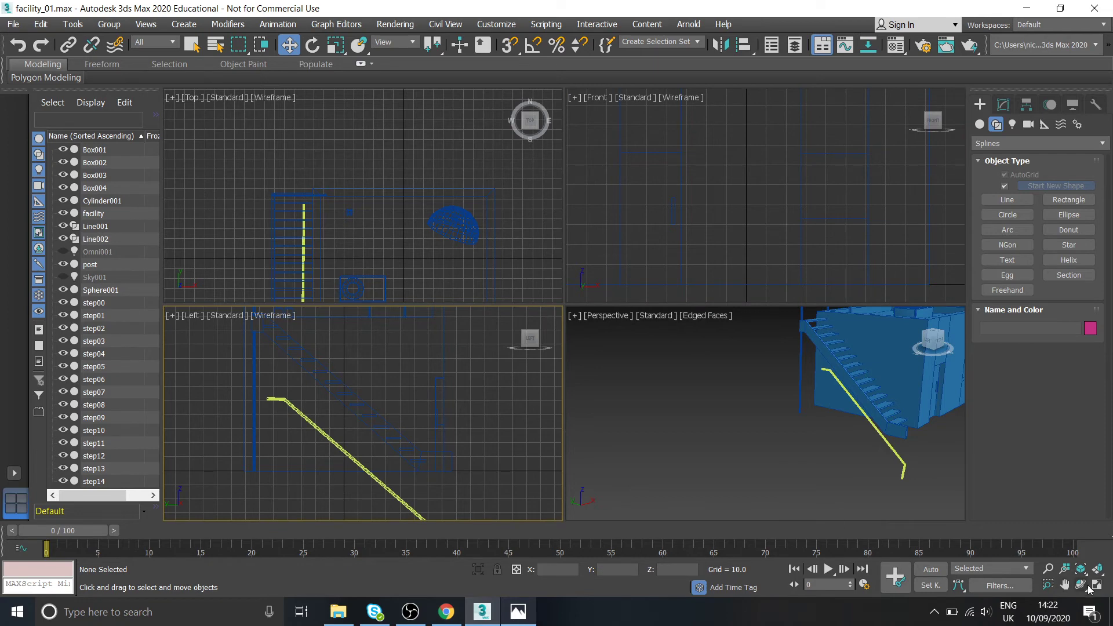
pyautogui.hotkey('alt', 'w')
pyautogui.click(645, 423)
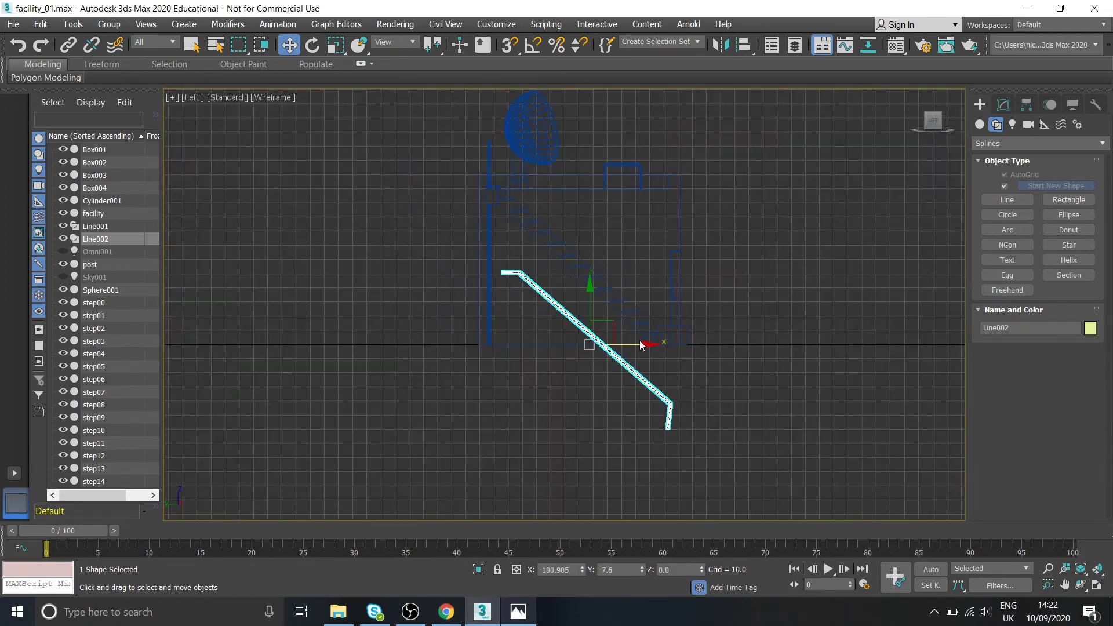
pyautogui.scroll(4, 613, 341)
pyautogui.moveTo(612, 341); pyautogui.dragTo(676, 425, button='middle')
pyautogui.moveTo(644, 434); pyautogui.dragTo(654, 285)
pyautogui.moveTo(653, 285); pyautogui.dragTo(658, 359, button='middle')
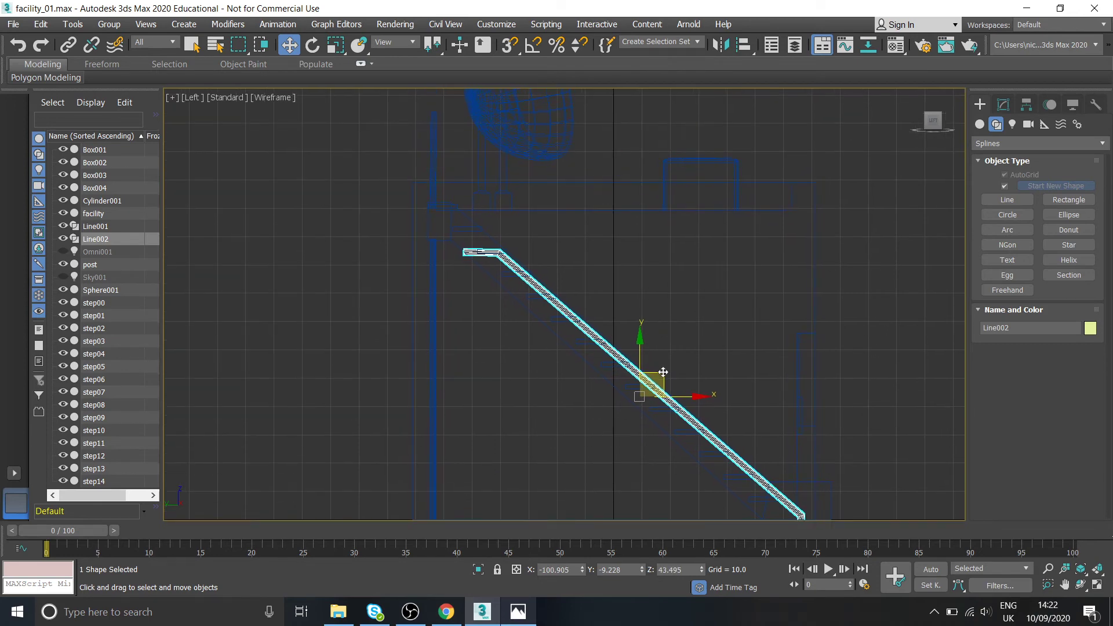
pyautogui.moveTo(655, 357); pyautogui.dragTo(635, 239)
pyautogui.moveTo(777, 358); pyautogui.dragTo(736, 343, button='middle')
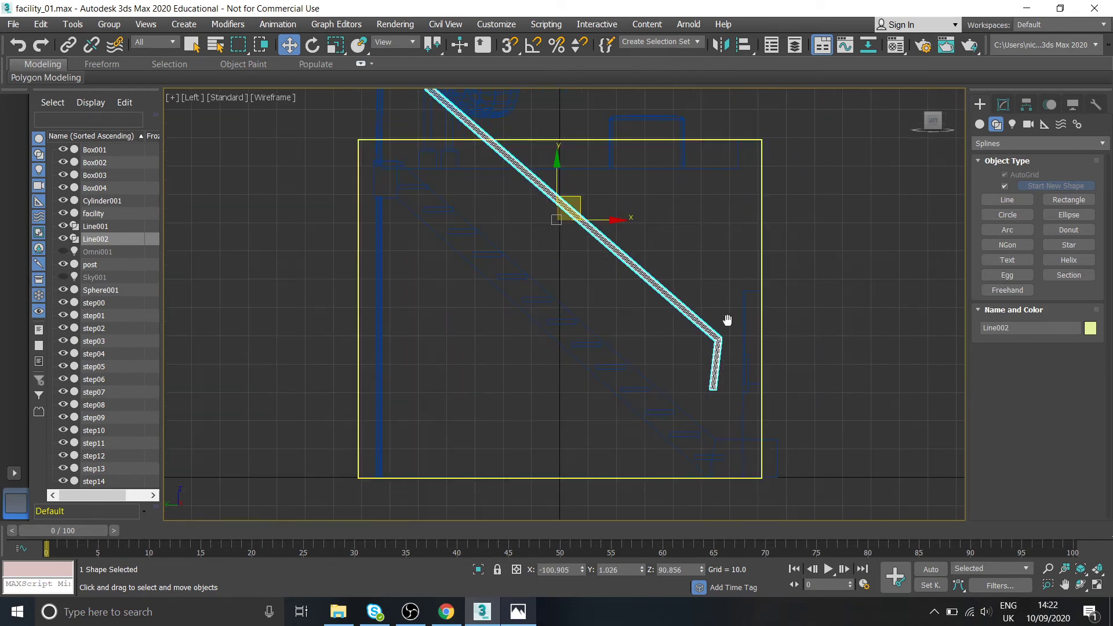
# - Move the handrail's lower end vertex to the foot of the stairs at about Y -74, Z 11, and check the reference image
pyautogui.click(1003, 104)
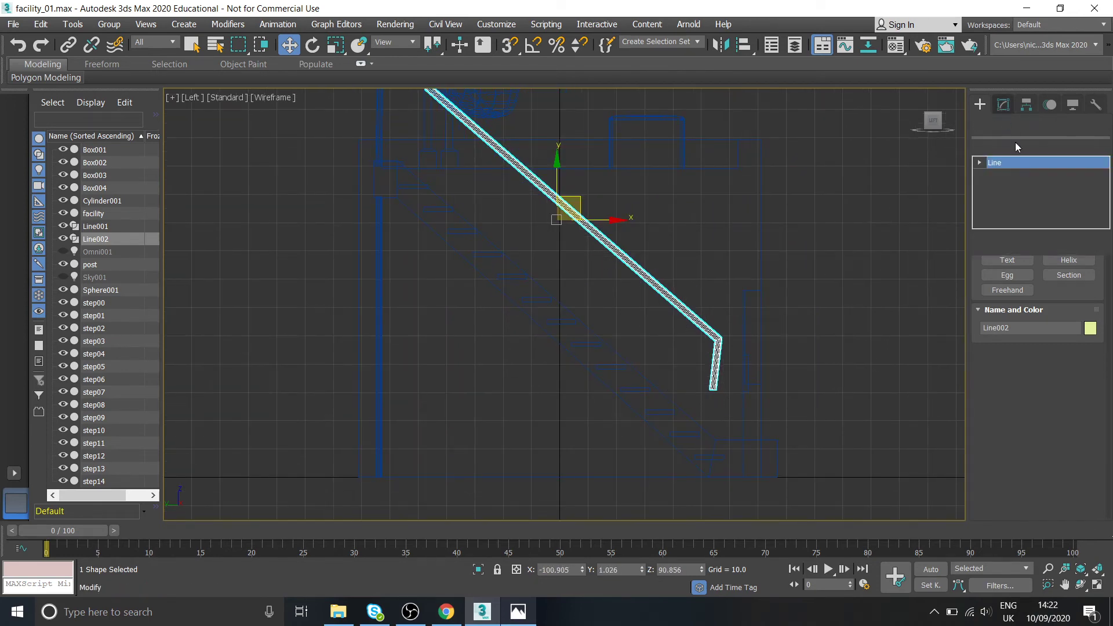
pyautogui.click(980, 162)
pyautogui.click(1005, 174)
pyautogui.moveTo(652, 191); pyautogui.dragTo(672, 254, button='middle')
pyautogui.click(399, 138)
pyautogui.scroll(5, 437, 157)
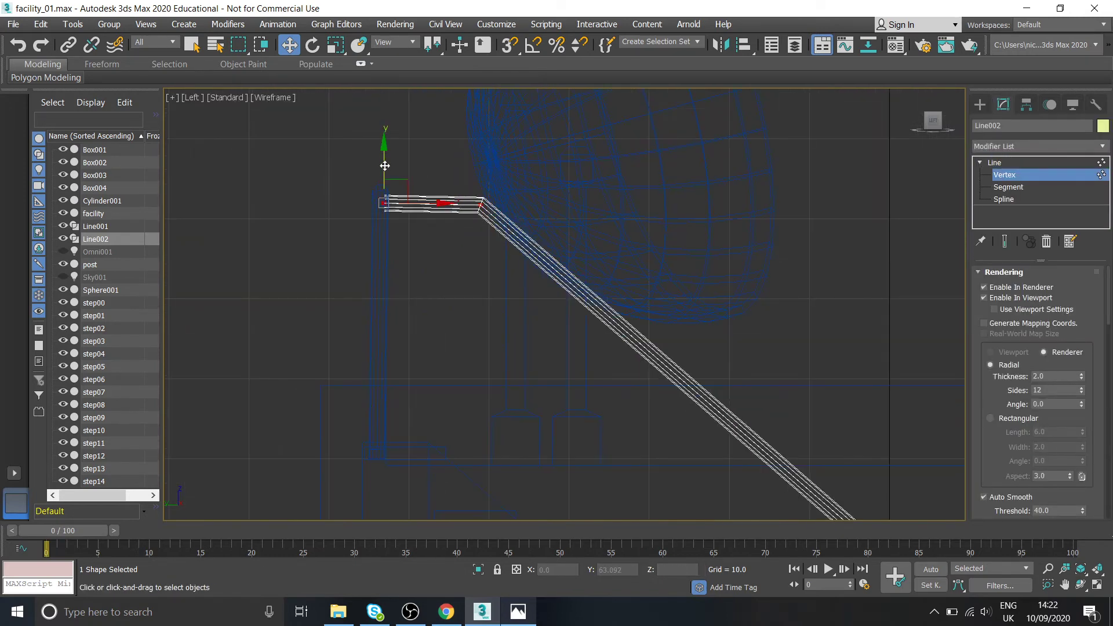
pyautogui.scroll(-5, 384, 166)
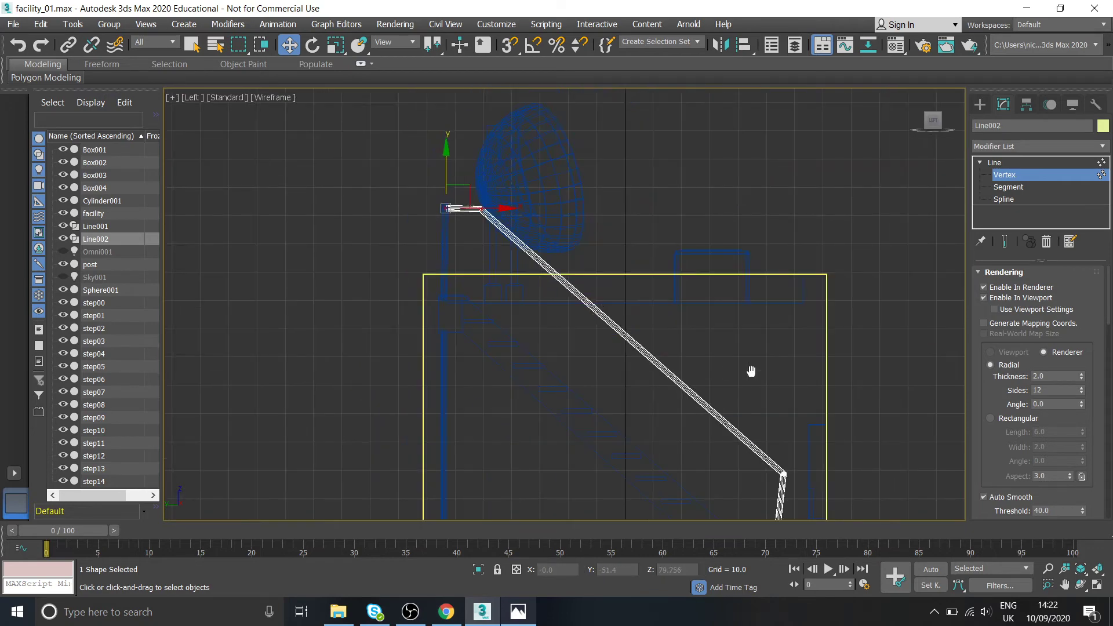
pyautogui.moveTo(729, 347); pyautogui.dragTo(651, 216, button='middle')
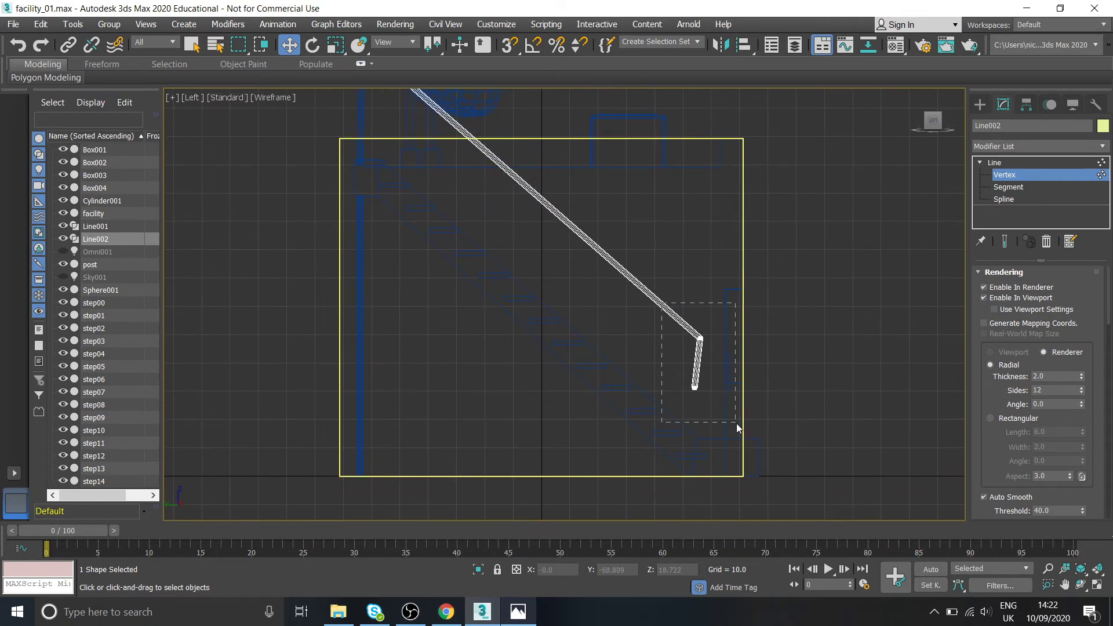
pyautogui.click(695, 387)
pyautogui.moveTo(719, 371); pyautogui.dragTo(775, 429)
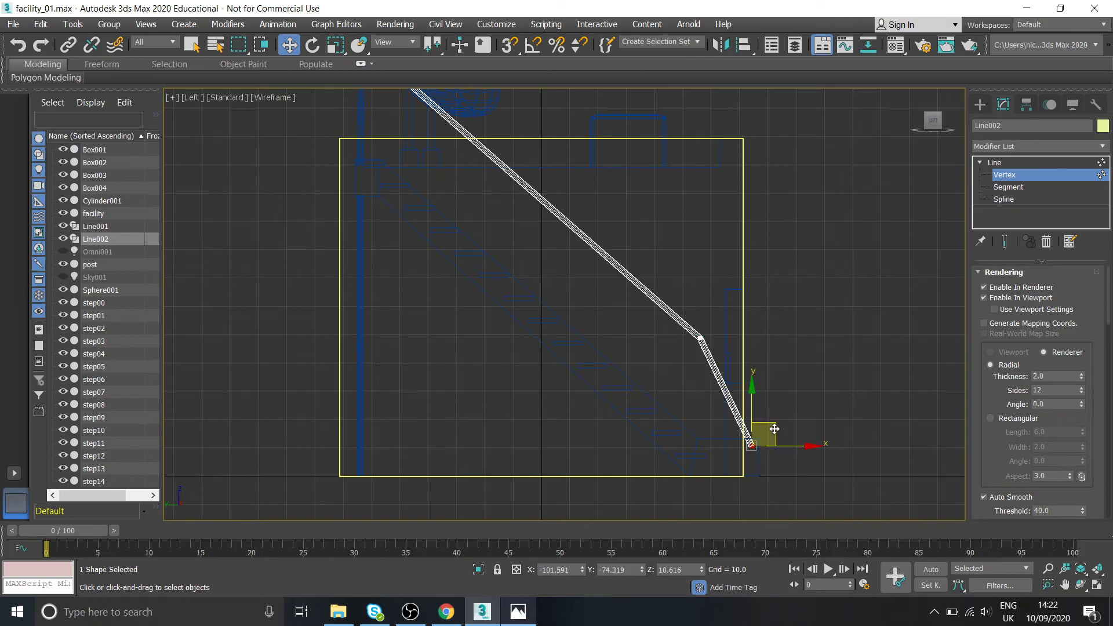
pyautogui.click(519, 613)
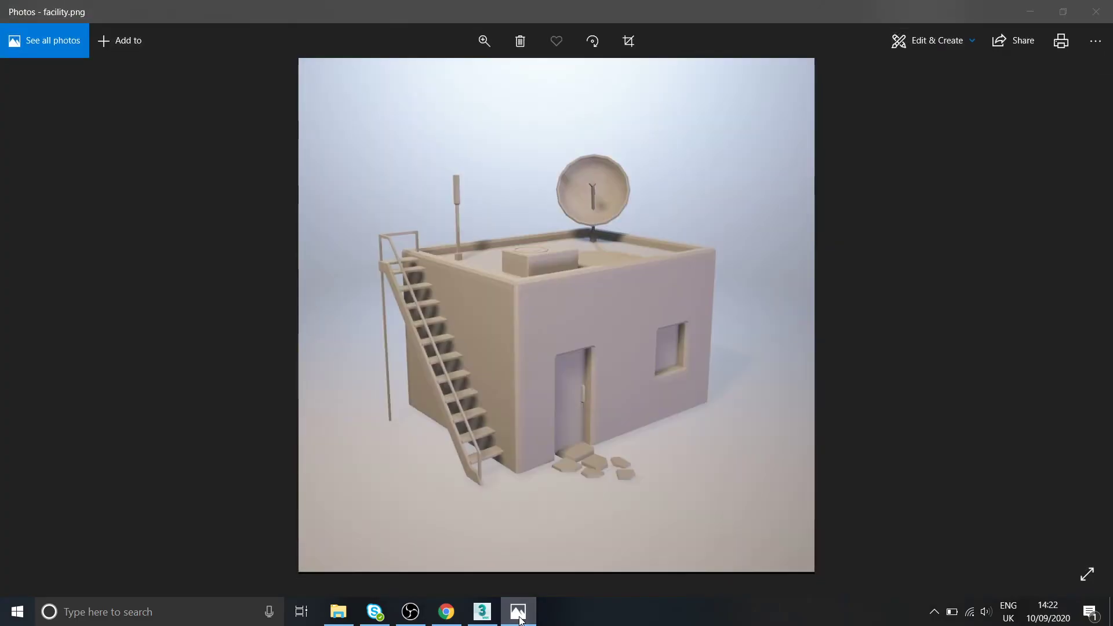
# - In the Left view, move the handrail's lower bend vertex directly above its end vertex, to about Y -74, Z 33
pyautogui.click(519, 614)
pyautogui.moveTo(719, 364); pyautogui.dragTo(713, 395, button='middle')
pyautogui.moveTo(716, 351); pyautogui.dragTo(767, 395)
pyautogui.click(745, 415)
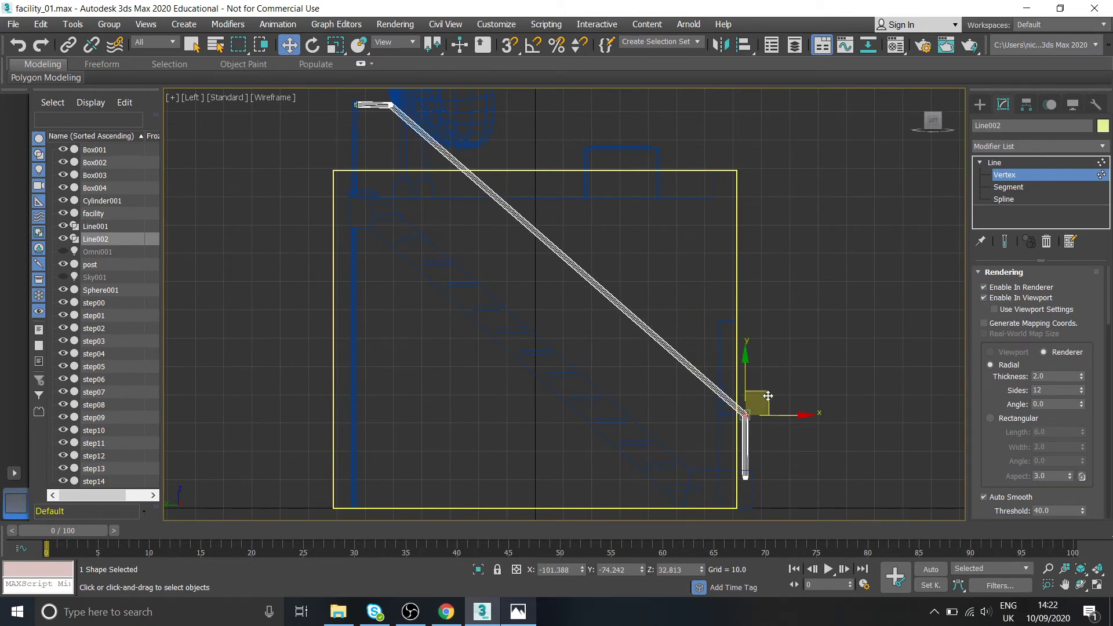
# - In the Perspective view, move the whole handrail to the outer side of the staircase, at about X -130
pyautogui.click(1099, 584)
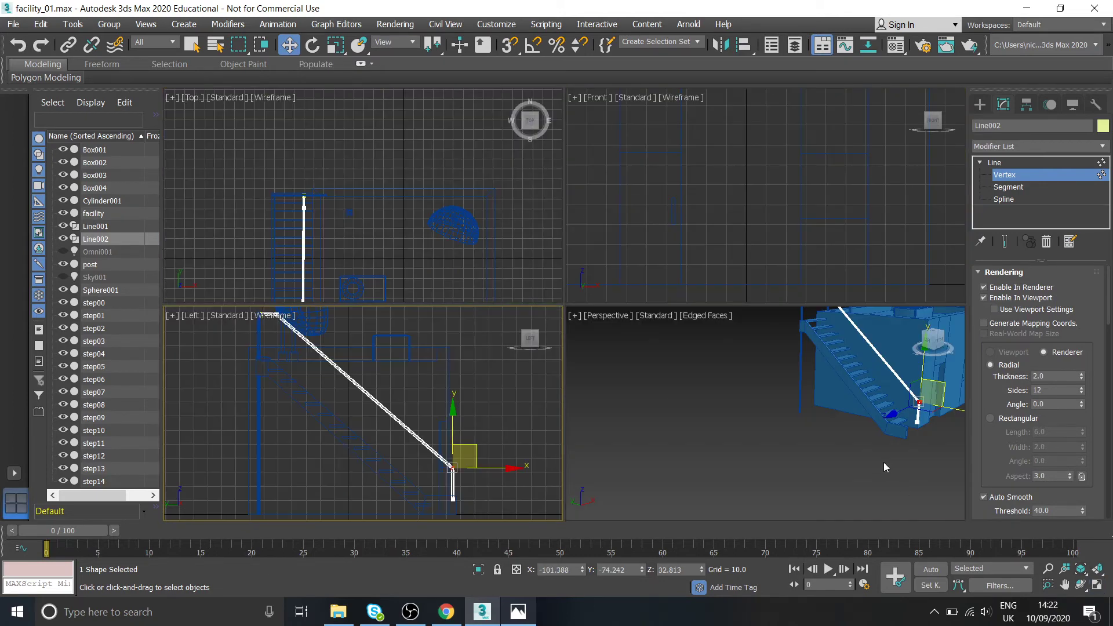
pyautogui.click(1097, 584)
pyautogui.keyDown('alt'); pyautogui.moveTo(903, 437); pyautogui.dragTo(1010, 230, button='middle'); pyautogui.keyUp('alt')
pyautogui.click(996, 164)
pyautogui.moveTo(877, 227); pyautogui.dragTo(829, 319, button='middle')
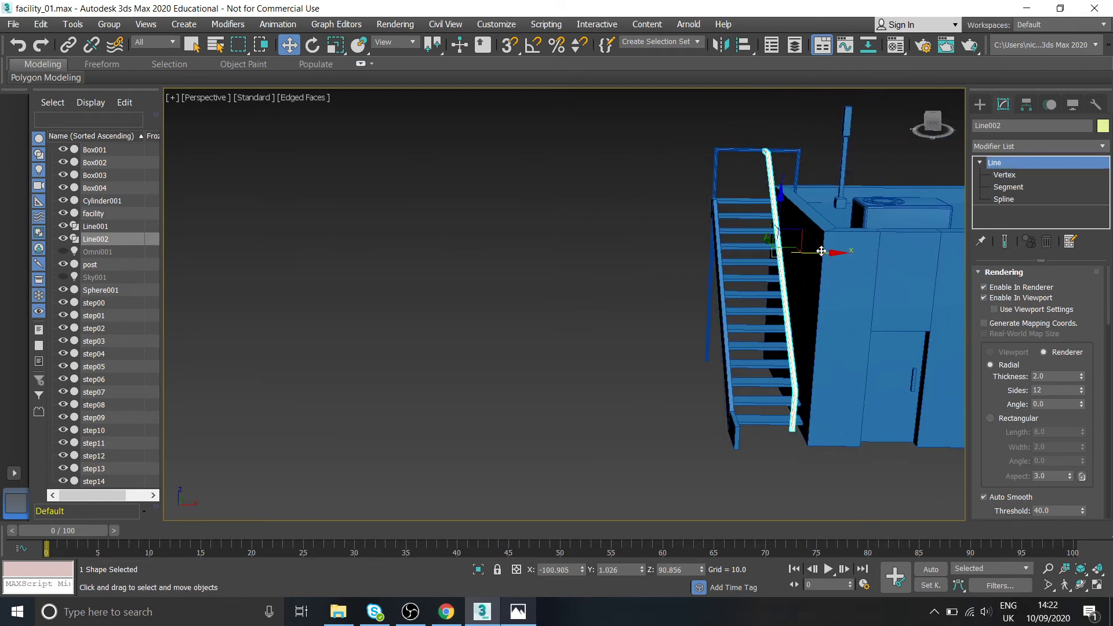
pyautogui.moveTo(823, 251); pyautogui.dragTo(769, 258)
pyautogui.keyDown('alt'); pyautogui.moveTo(709, 305); pyautogui.dragTo(681, 164, button='middle'); pyautogui.keyUp('alt')
pyautogui.scroll(3, 762, 362)
pyautogui.scroll(-2, 671, 267)
pyautogui.moveTo(673, 250); pyautogui.dragTo(673, 392, button='middle')
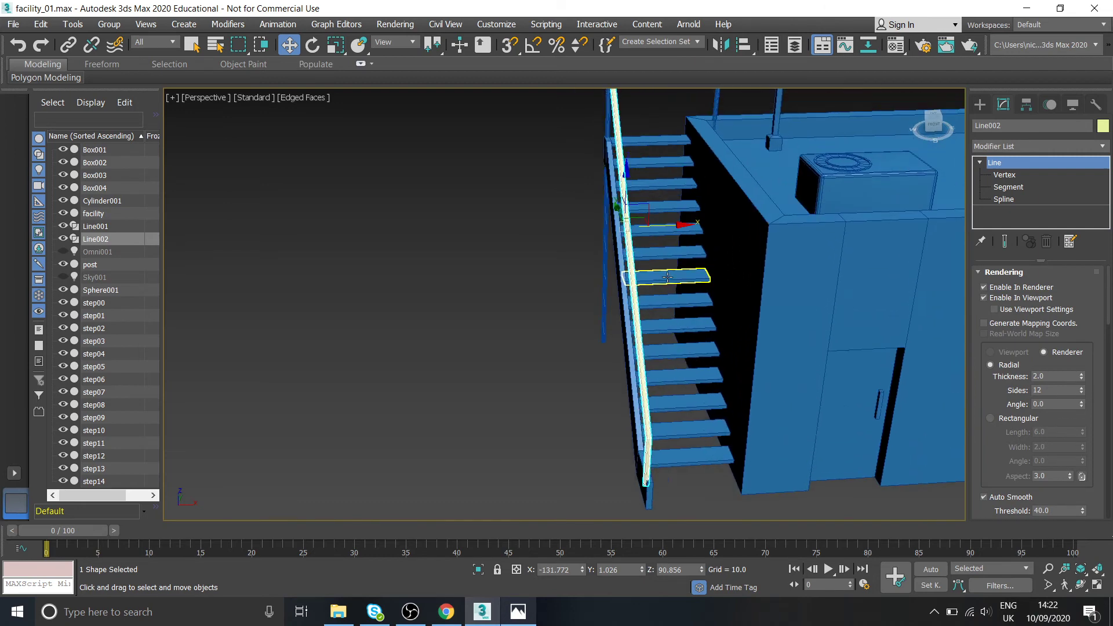
pyautogui.keyDown('alt'); pyautogui.moveTo(673, 278); pyautogui.dragTo(710, 290, button='middle'); pyautogui.keyUp('alt')
pyautogui.scroll(2, 714, 273)
pyautogui.keyDown('alt'); pyautogui.moveTo(684, 255); pyautogui.dragTo(640, 225, button='middle'); pyautogui.keyUp('alt')
pyautogui.scroll(-3, 533, 152)
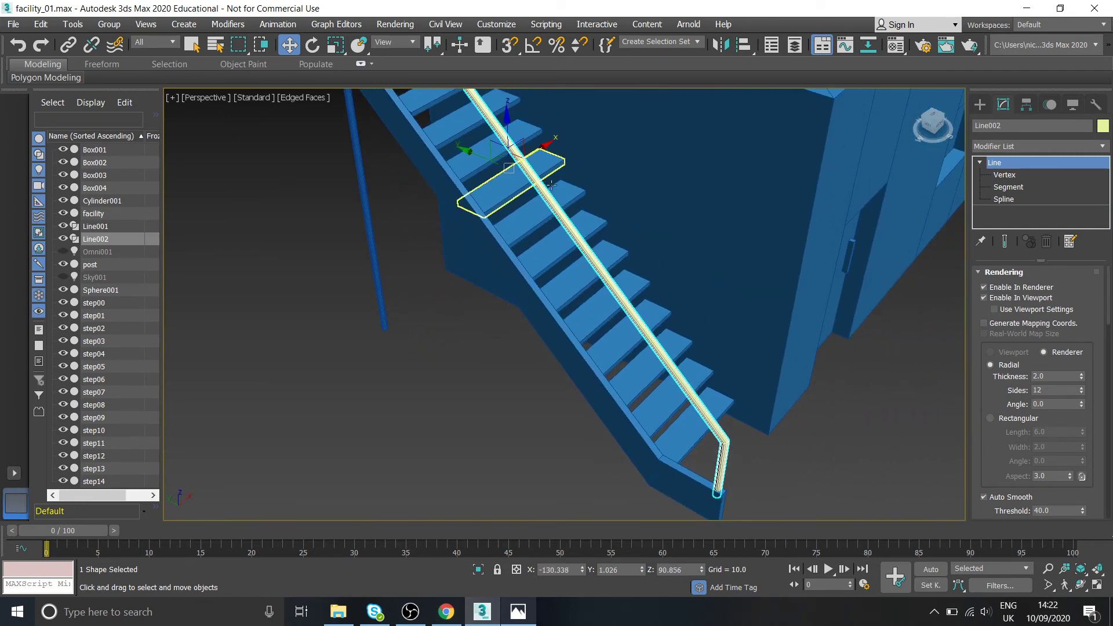
pyautogui.scroll(-6, 624, 196)
# - Change the handrail's object color to the same blue as the rest of the building and deselect it
pyautogui.moveTo(624, 196); pyautogui.dragTo(621, 251, button='middle')
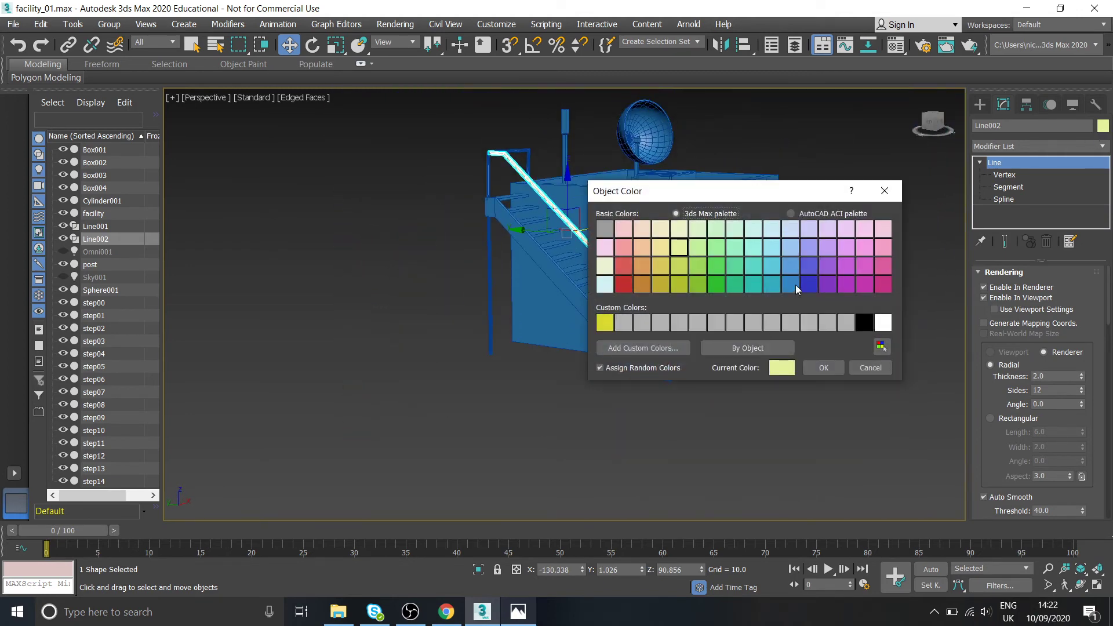
pyautogui.click(791, 285)
pyautogui.click(823, 367)
pyautogui.click(806, 377)
# - Examine the facility from several angles, checking how the handrail meets the top railing and the foot of the stairs
pyautogui.keyDown('alt'); pyautogui.moveTo(806, 378); pyautogui.dragTo(740, 329, button='middle'); pyautogui.keyUp('alt')
pyautogui.scroll(5, 740, 328)
pyautogui.scroll(-8, 697, 328)
pyautogui.moveTo(661, 298); pyautogui.dragTo(644, 368, button='middle')
pyautogui.scroll(-5, 649, 365)
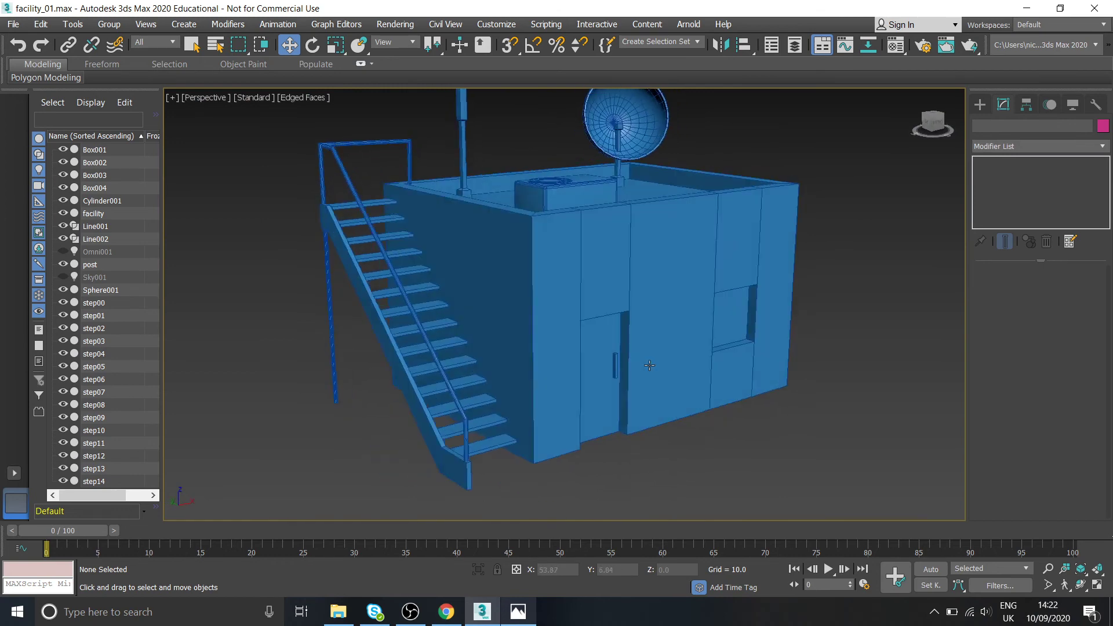
pyautogui.keyDown('alt'); pyautogui.moveTo(750, 340); pyautogui.dragTo(812, 307, button='middle'); pyautogui.keyUp('alt')
pyautogui.scroll(5, 604, 251)
pyautogui.moveTo(485, 207); pyautogui.dragTo(498, 240, button='middle')
pyautogui.scroll(4, 435, 200)
pyautogui.moveTo(430, 198)
pyautogui.keyDown('alt'); pyautogui.mouseDown(button='middle')
pyautogui.moveTo(448, 206)
pyautogui.moveTo(420, 203)
pyautogui.mouseUp(button='middle'); pyautogui.keyUp('alt')
pyautogui.scroll(-6, 420, 204)
pyautogui.keyDown('alt'); pyautogui.moveTo(585, 290); pyautogui.dragTo(637, 319, button='middle'); pyautogui.keyUp('alt')
pyautogui.scroll(3, 644, 316)
pyautogui.scroll(-1, 663, 315)
pyautogui.scroll(-1, 708, 312)
pyautogui.moveTo(708, 313); pyautogui.dragTo(665, 308, button='middle')
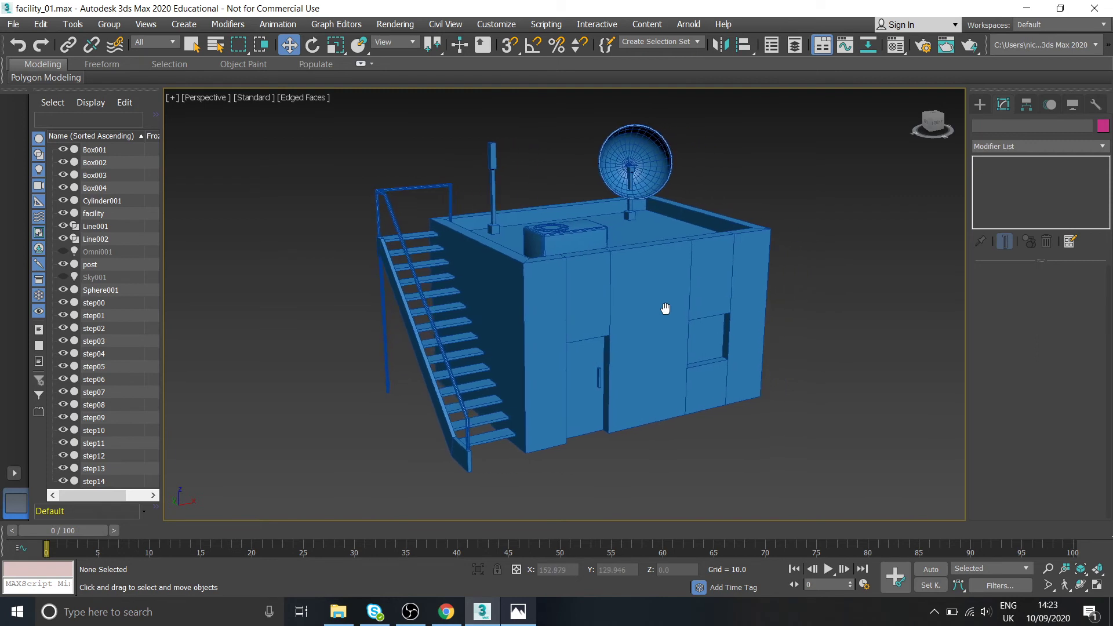
pyautogui.click(387, 200)
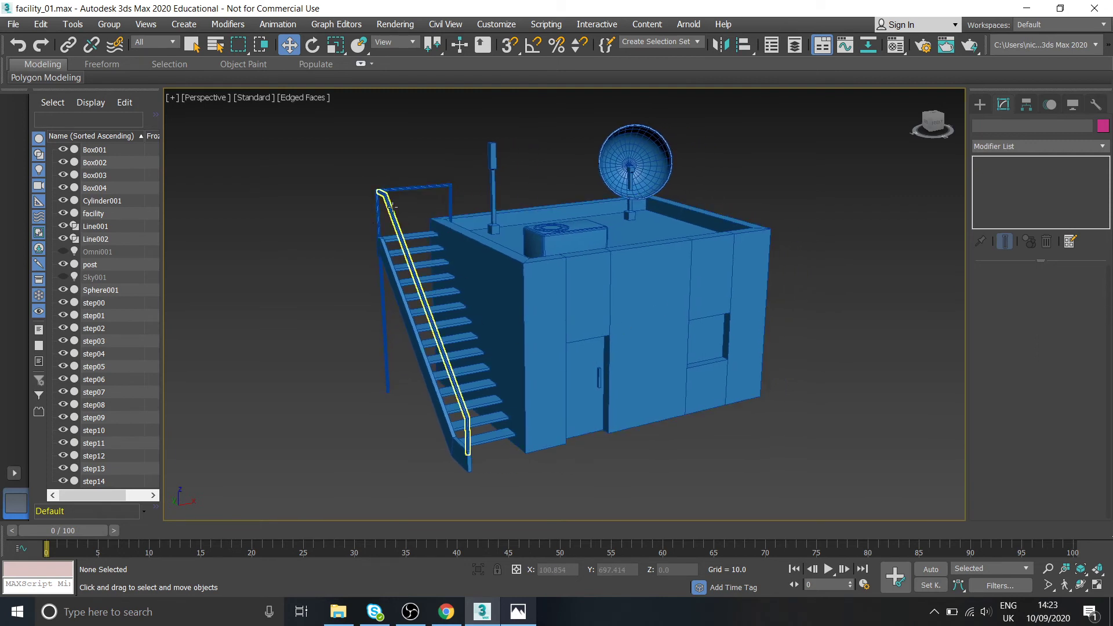
pyautogui.click(792, 186)
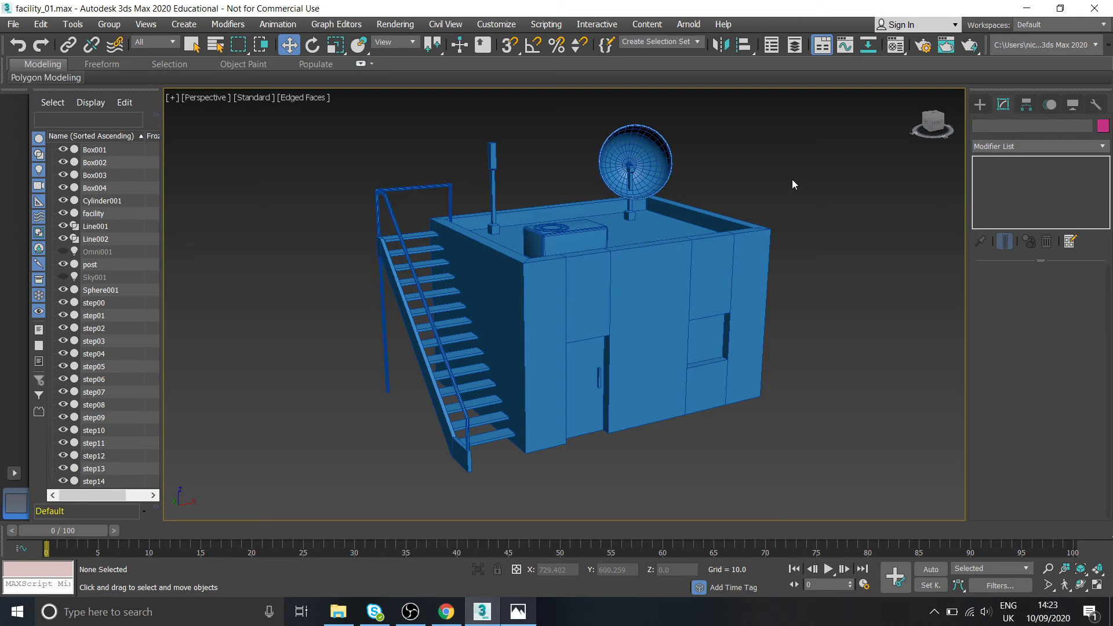
pyautogui.moveTo(249, 143); pyautogui.dragTo(235, 156, button='middle')
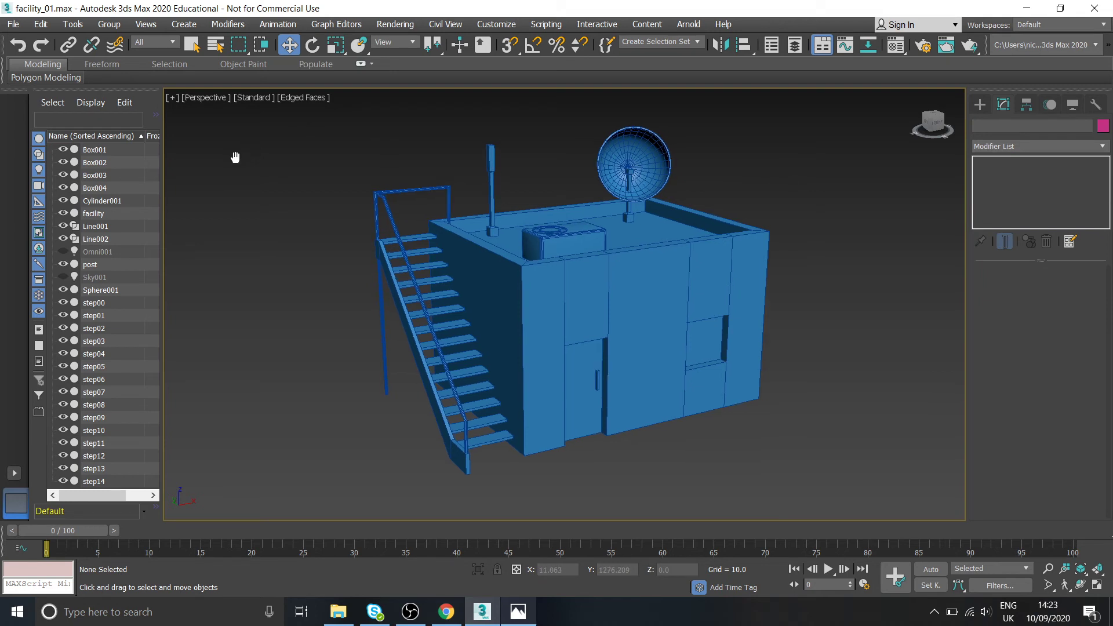
# - Unhide the Omni001 and Sky001 lights and display the Perspective view in High Quality with edged faces off
pyautogui.click(64, 251)
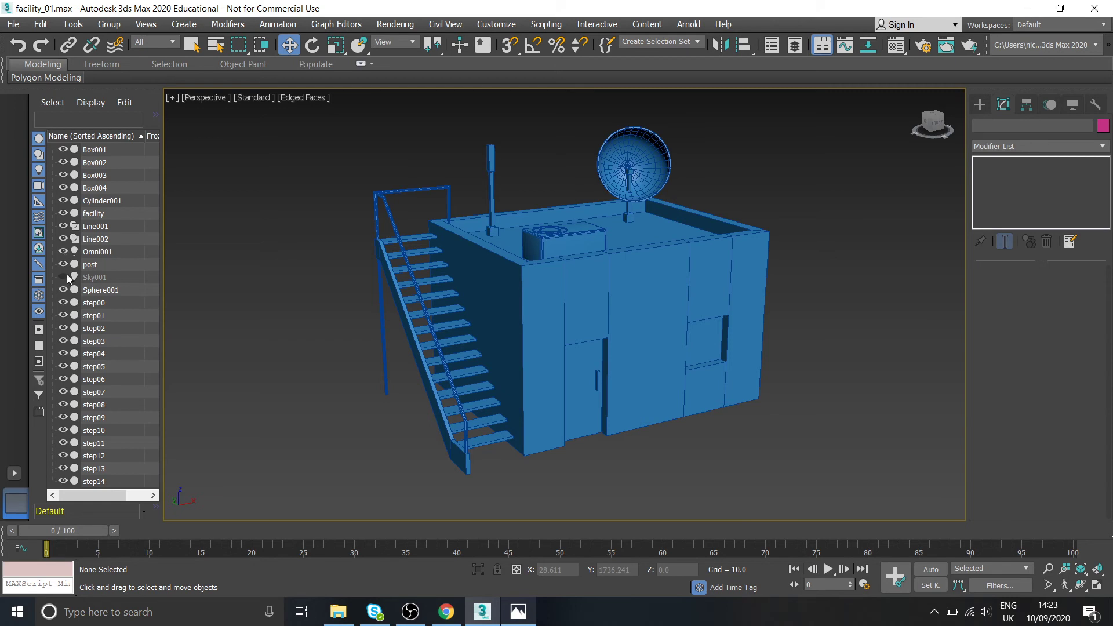
pyautogui.click(256, 98)
pyautogui.click(282, 127)
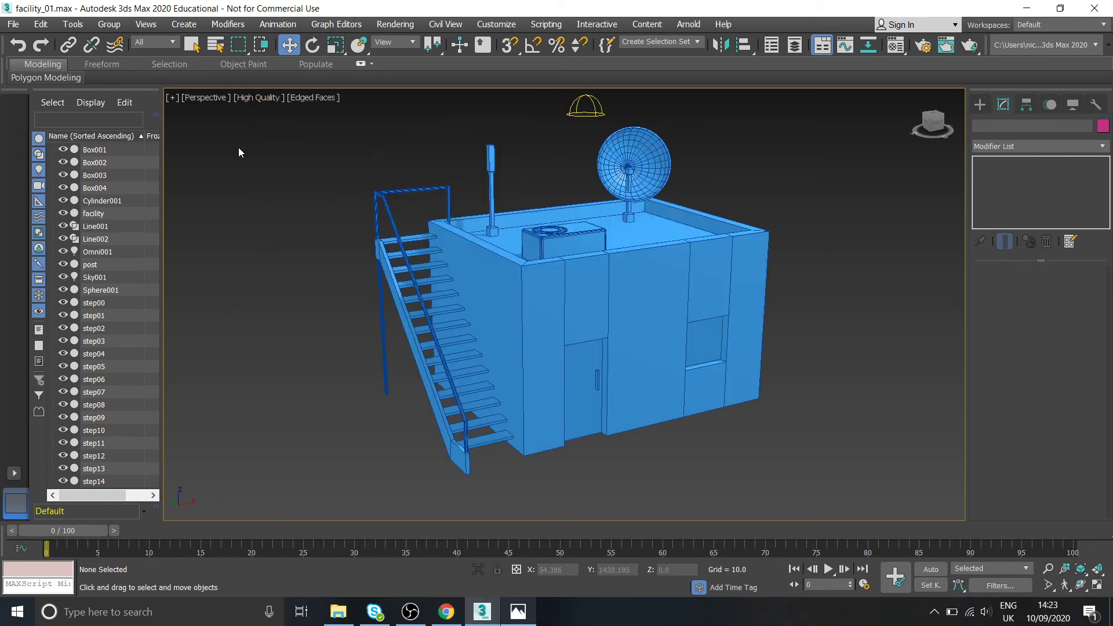
pyautogui.click(311, 98)
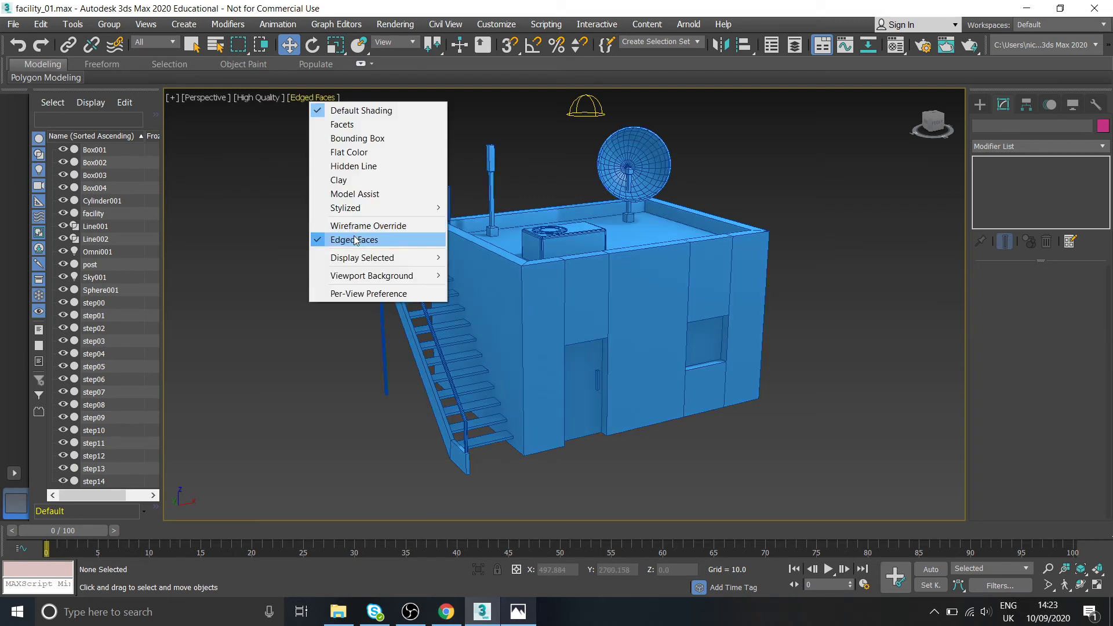
pyautogui.click(325, 234)
pyautogui.moveTo(326, 233); pyautogui.dragTo(305, 241, button='middle')
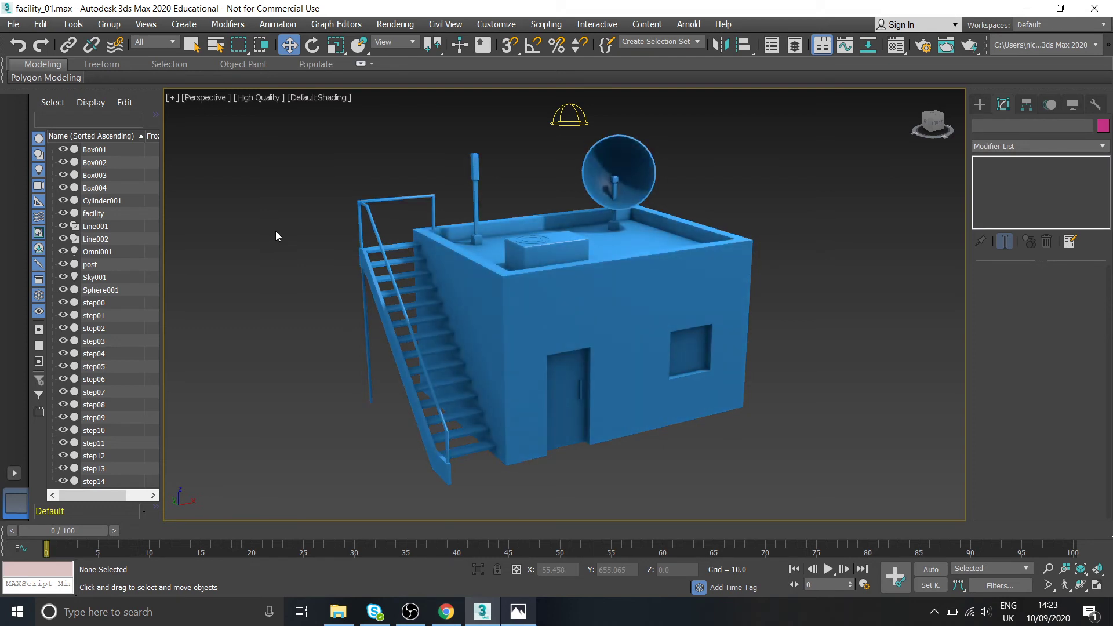
# - Nudge the satellite dish on the roof slightly sideways toward the staircase and deselect it
pyautogui.click(641, 165)
pyautogui.moveTo(655, 170); pyautogui.dragTo(652, 168)
pyautogui.click(751, 193)
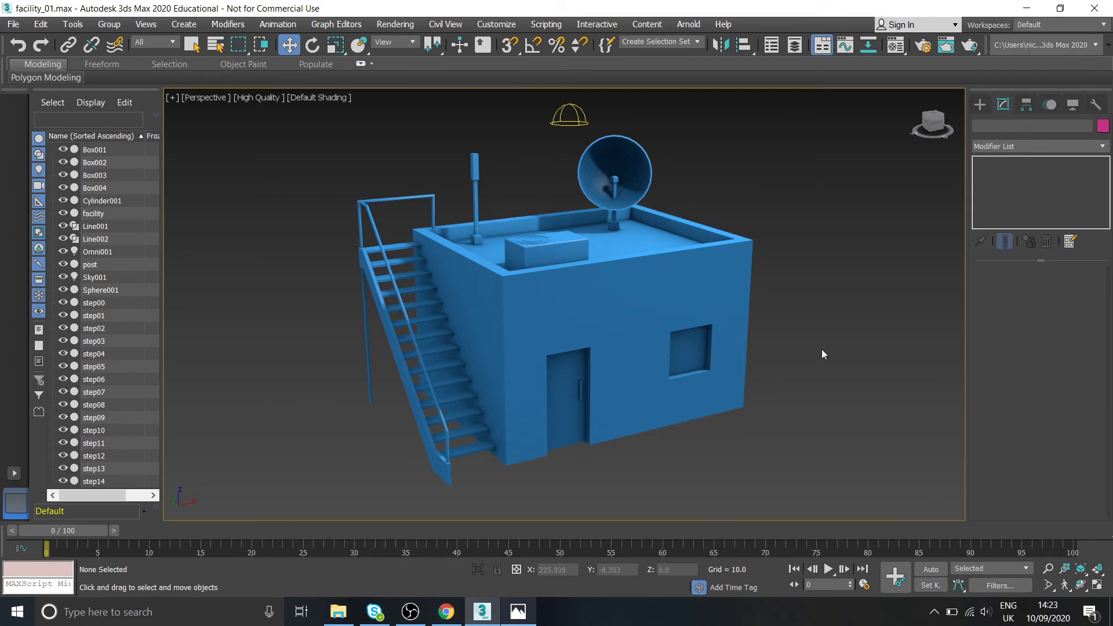
# - Create a ground plane beneath the facility, centered at about X -10, Y -2 and extending past the building and staircase on every side
pyautogui.click(980, 105)
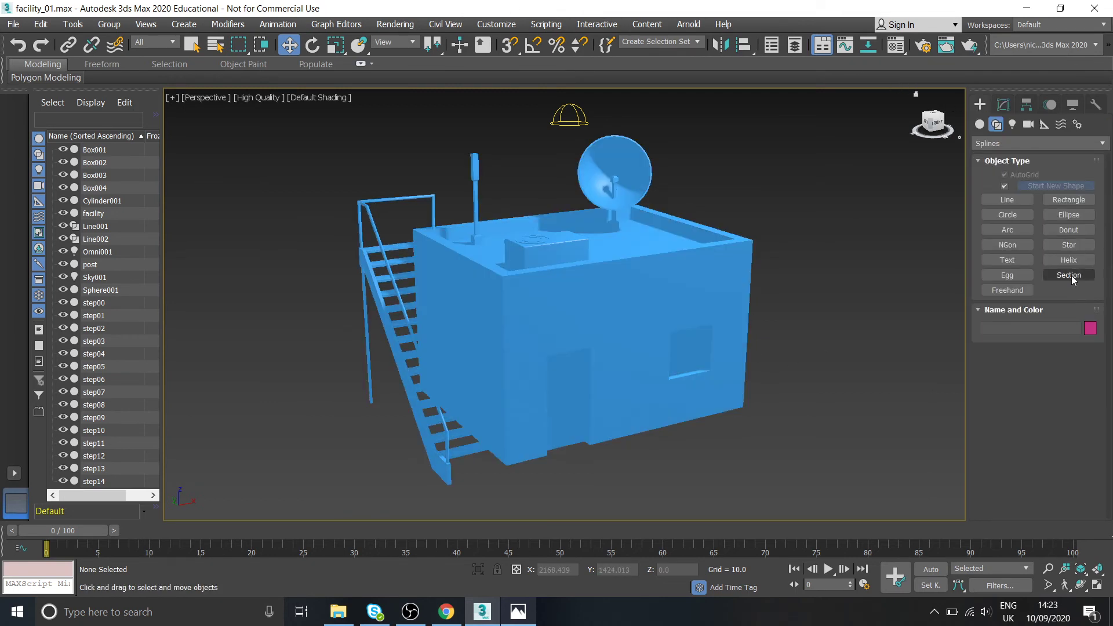
pyautogui.click(980, 125)
pyautogui.click(1069, 249)
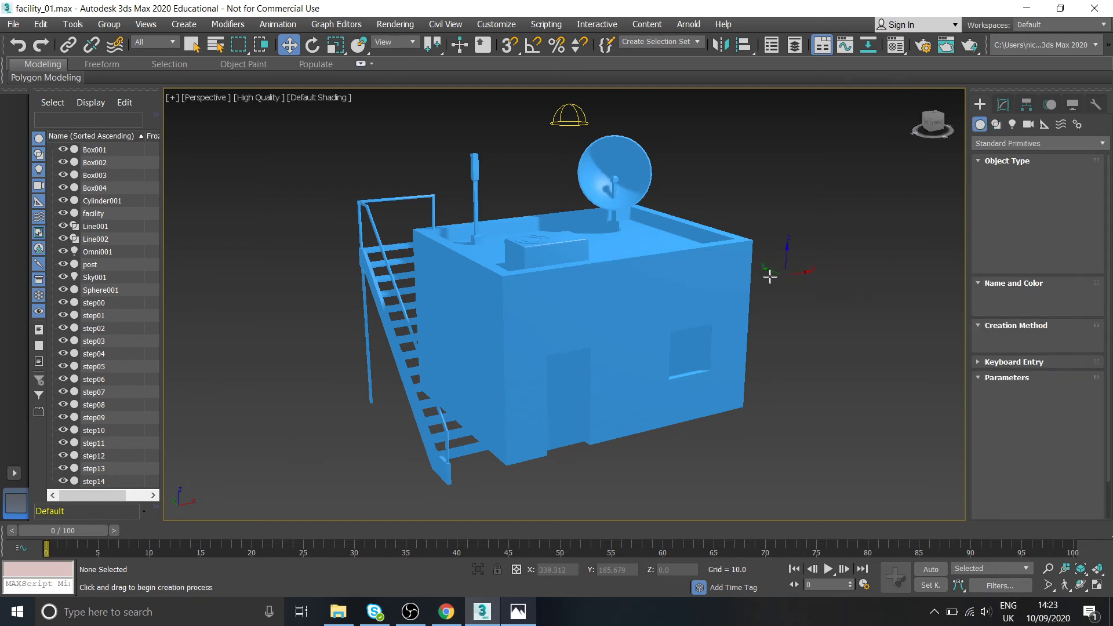
pyautogui.keyDown('alt'); pyautogui.moveTo(765, 279); pyautogui.dragTo(445, 311, button='middle'); pyautogui.keyUp('alt')
pyautogui.moveTo(437, 239); pyautogui.dragTo(786, 422)
pyautogui.rightClick(700, 414)
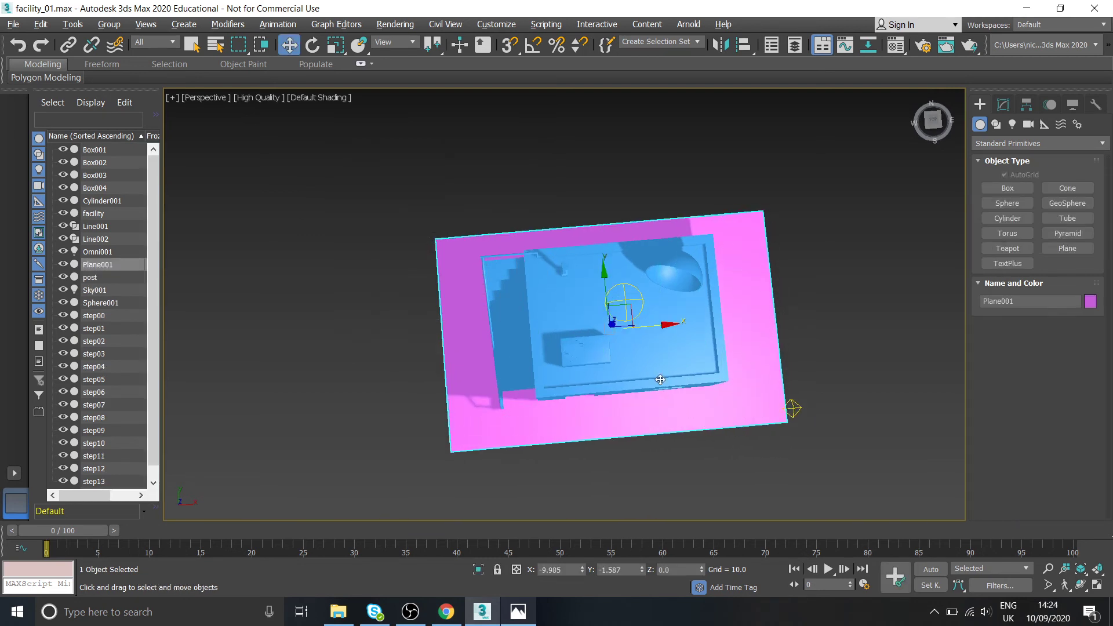
pyautogui.keyDown('alt'); pyautogui.moveTo(661, 380); pyautogui.dragTo(689, 322, button='middle'); pyautogui.keyUp('alt')
pyautogui.scroll(3, 688, 320)
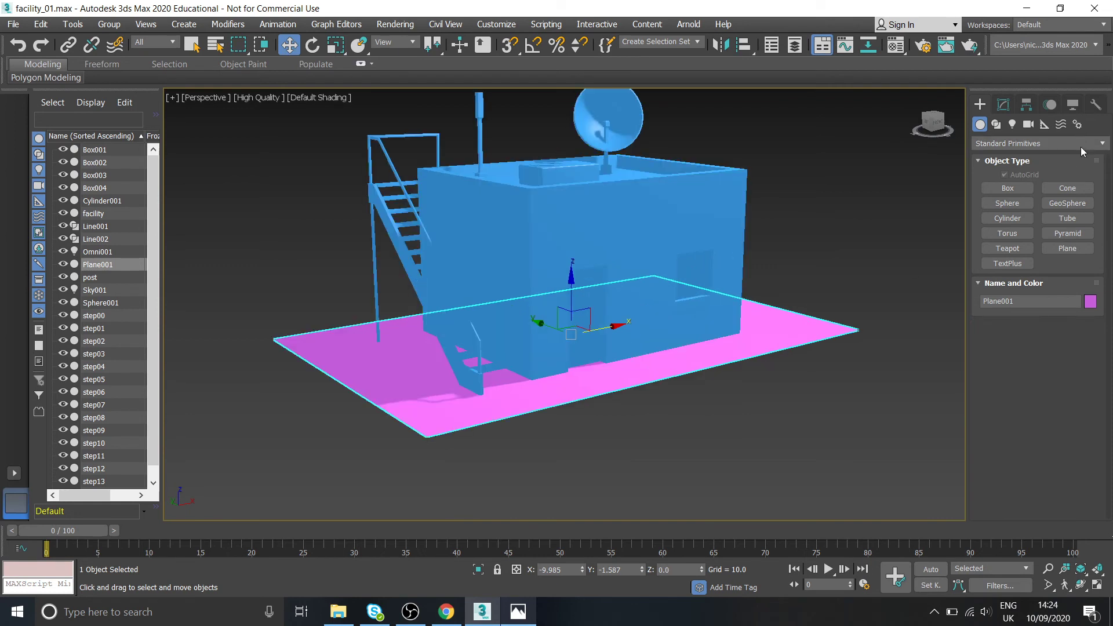
# - Change the ground plane's object color to the same blue as the facility and deselect the plane
pyautogui.click(1090, 301)
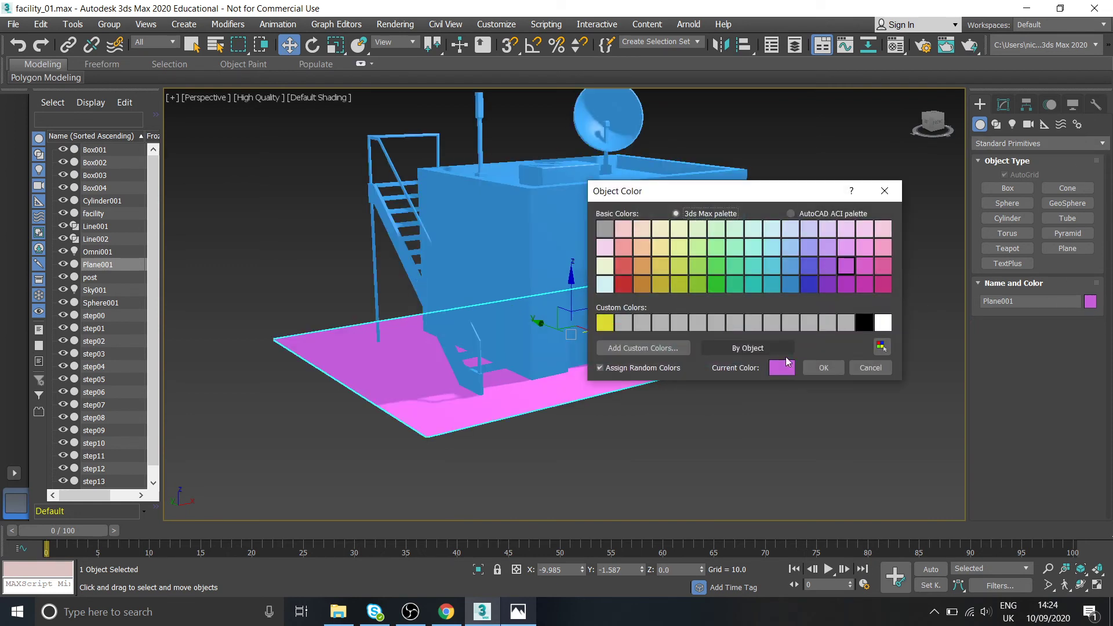
pyautogui.click(792, 288)
pyautogui.click(819, 364)
pyautogui.click(830, 404)
# - Turn edged faces back on in the Perspective view
pyautogui.moveTo(760, 358); pyautogui.dragTo(754, 402, button='middle')
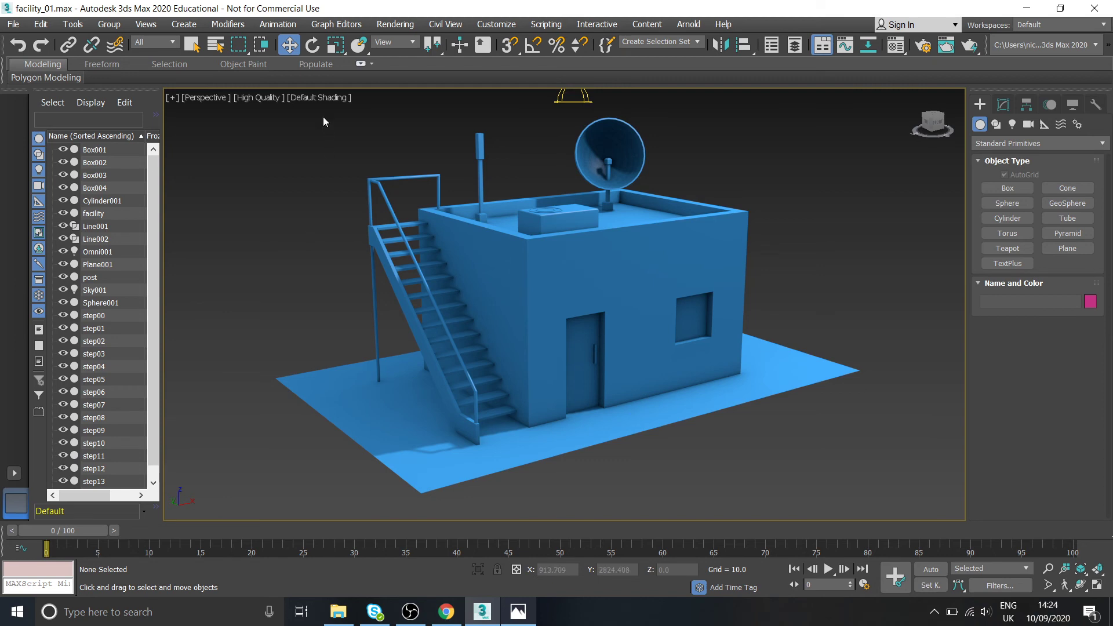
pyautogui.click(319, 97)
pyautogui.click(351, 239)
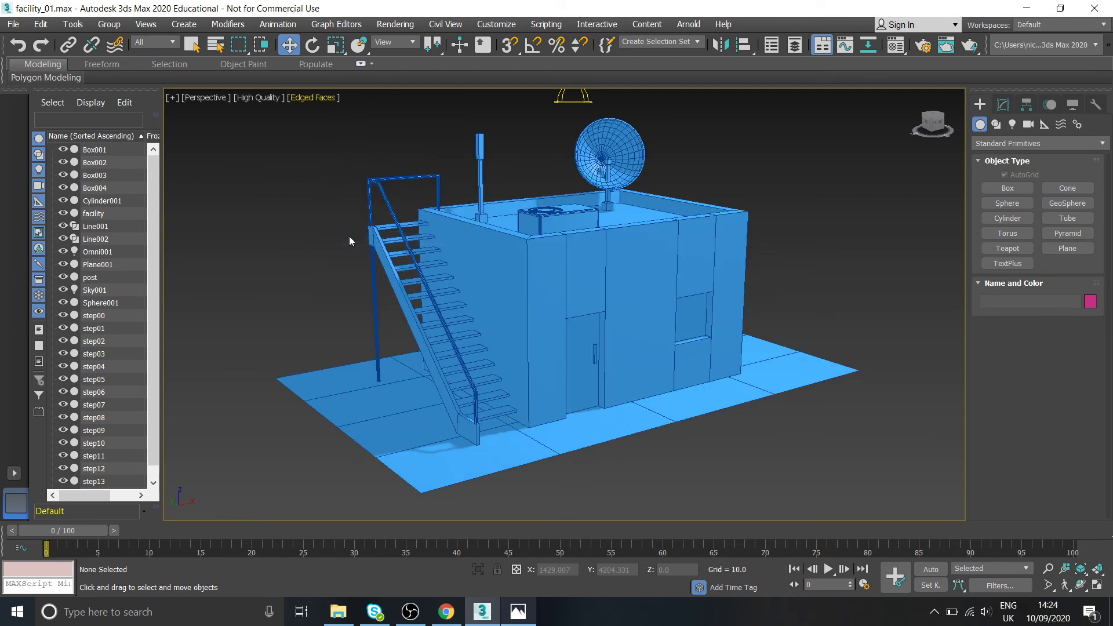